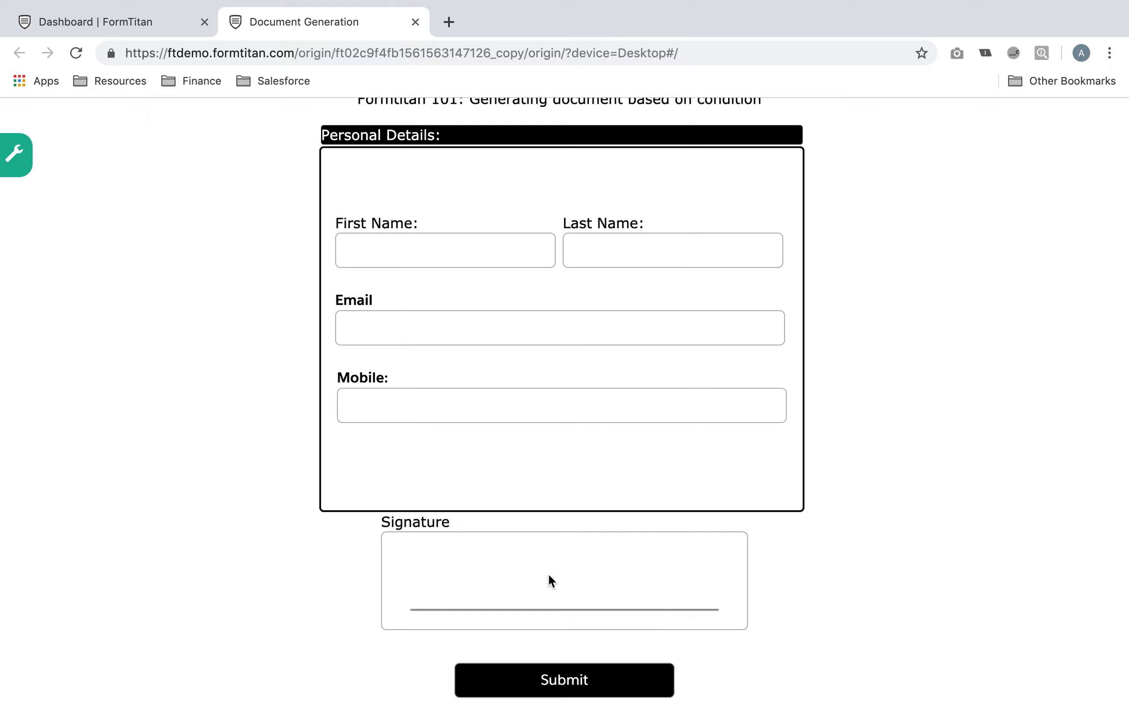
Submit the empty form in the Document Generation preview, then close the preview tab
click(591, 680)
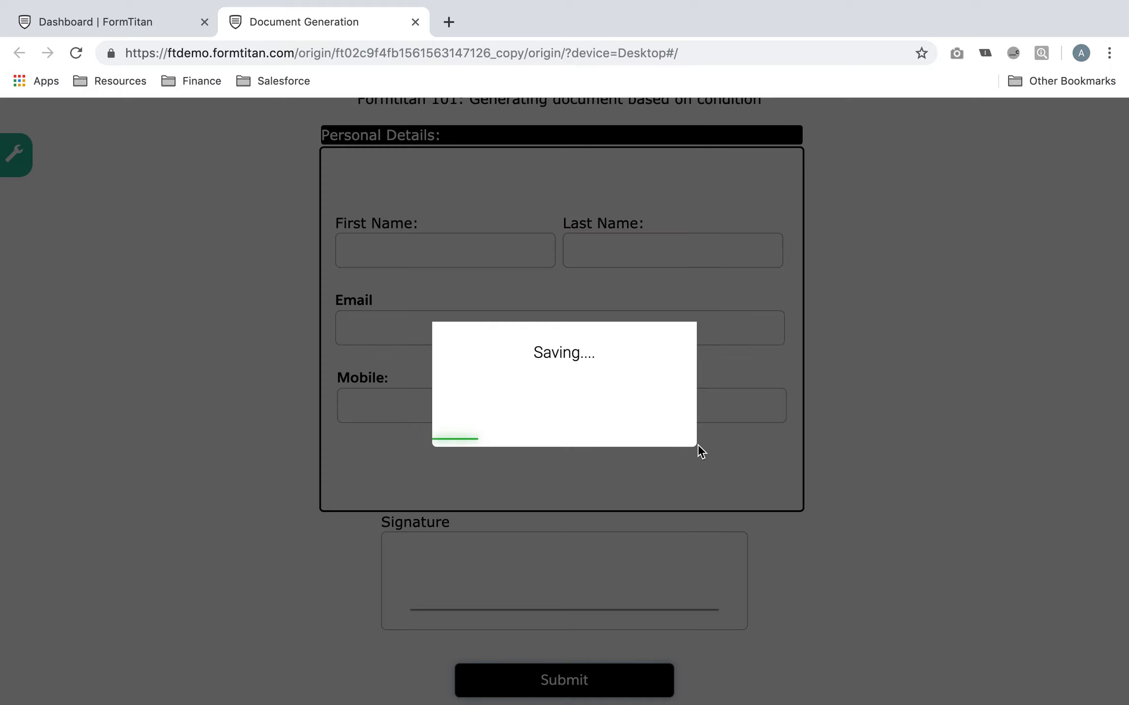
click(414, 22)
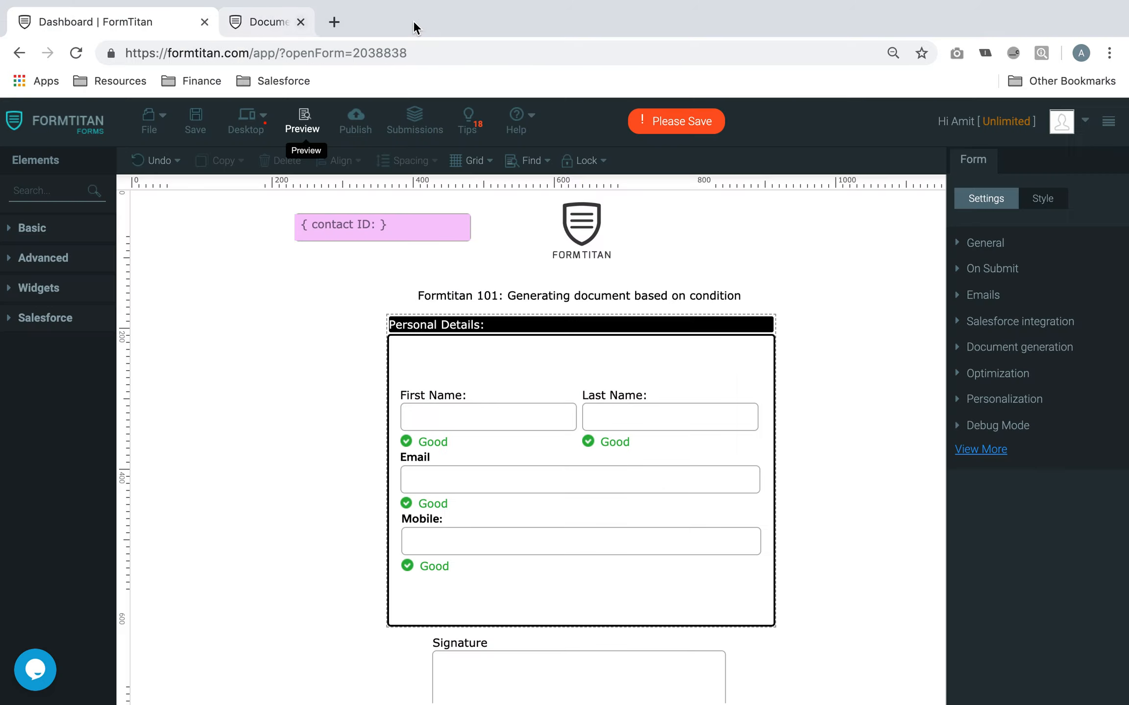
Set the Submit button's Salesforce action to create a Contact and generate a document
click(1038, 333)
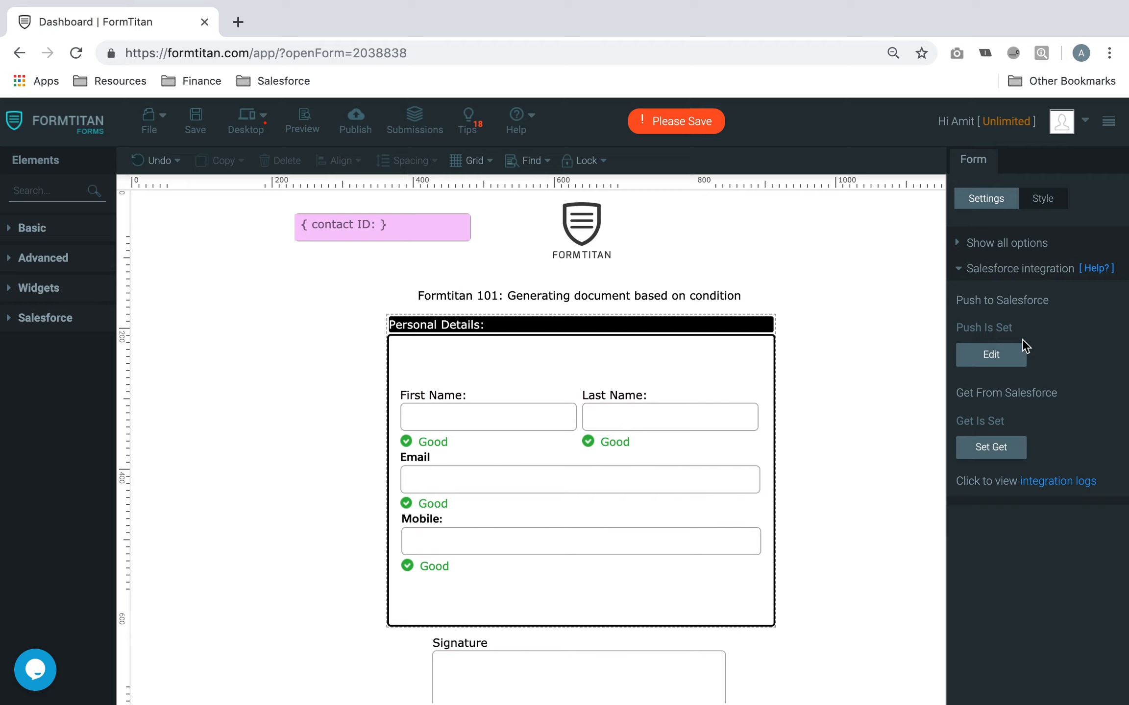
click(1000, 269)
scroll(730, 504, down, 5)
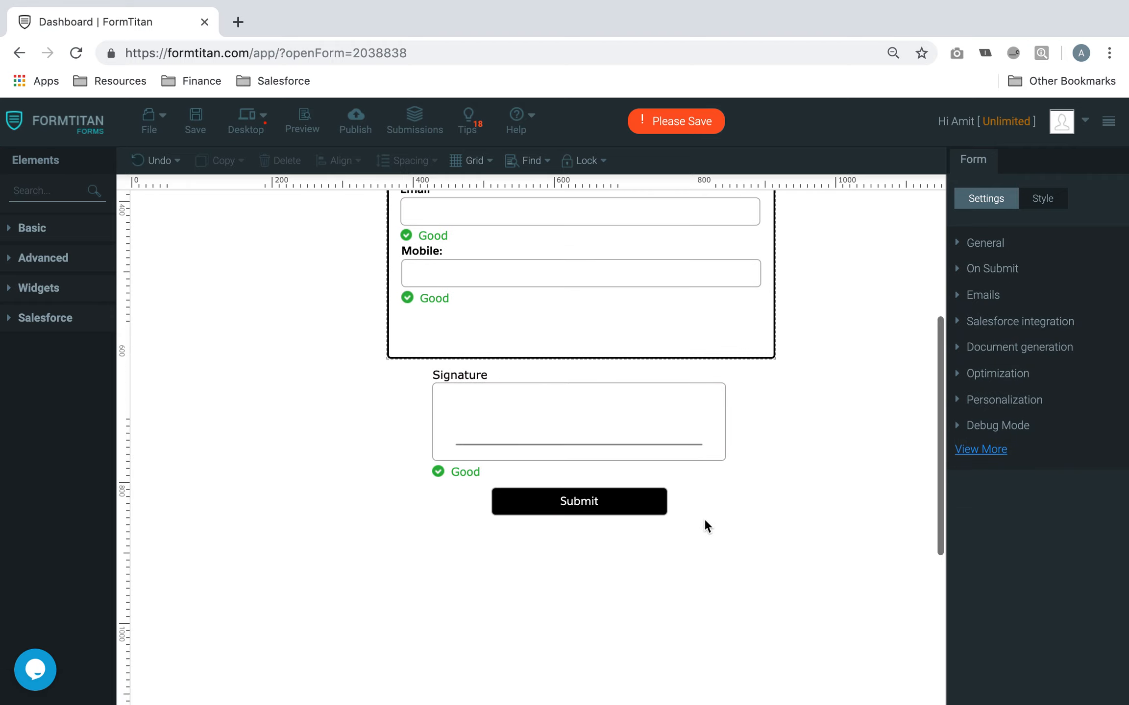
click(646, 510)
click(999, 464)
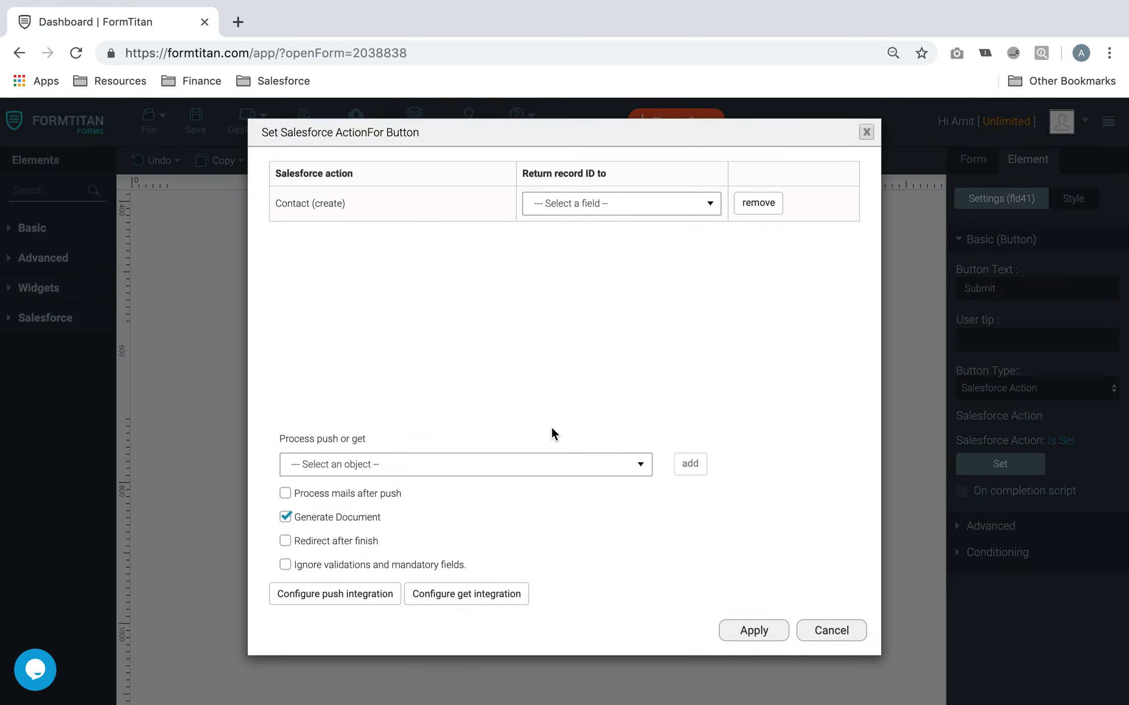
click(741, 632)
Save the form, submit it in a live preview, and close the preview
click(196, 158)
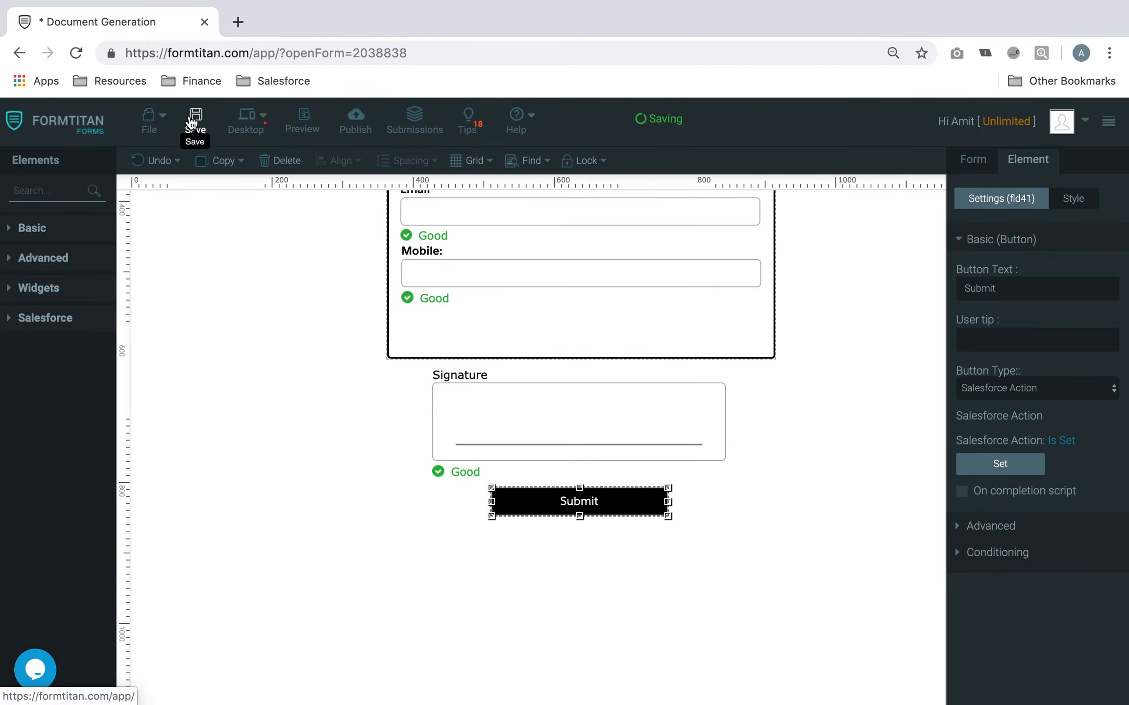
click(302, 159)
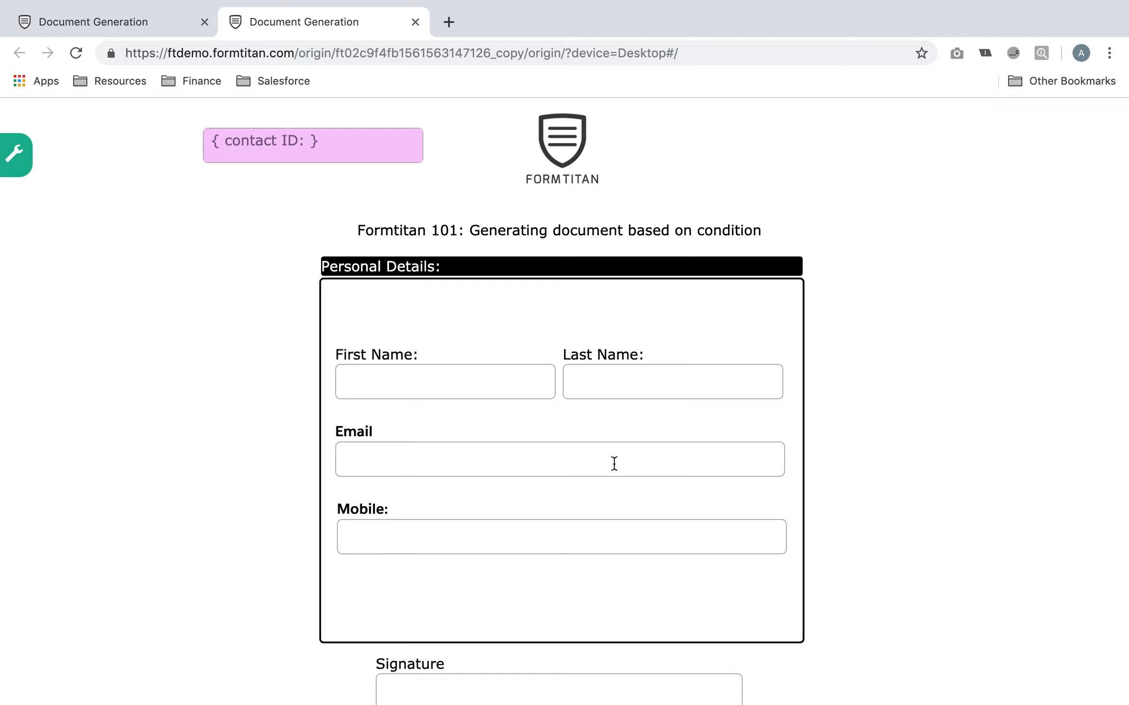
scroll(614, 463, down, 3)
click(570, 685)
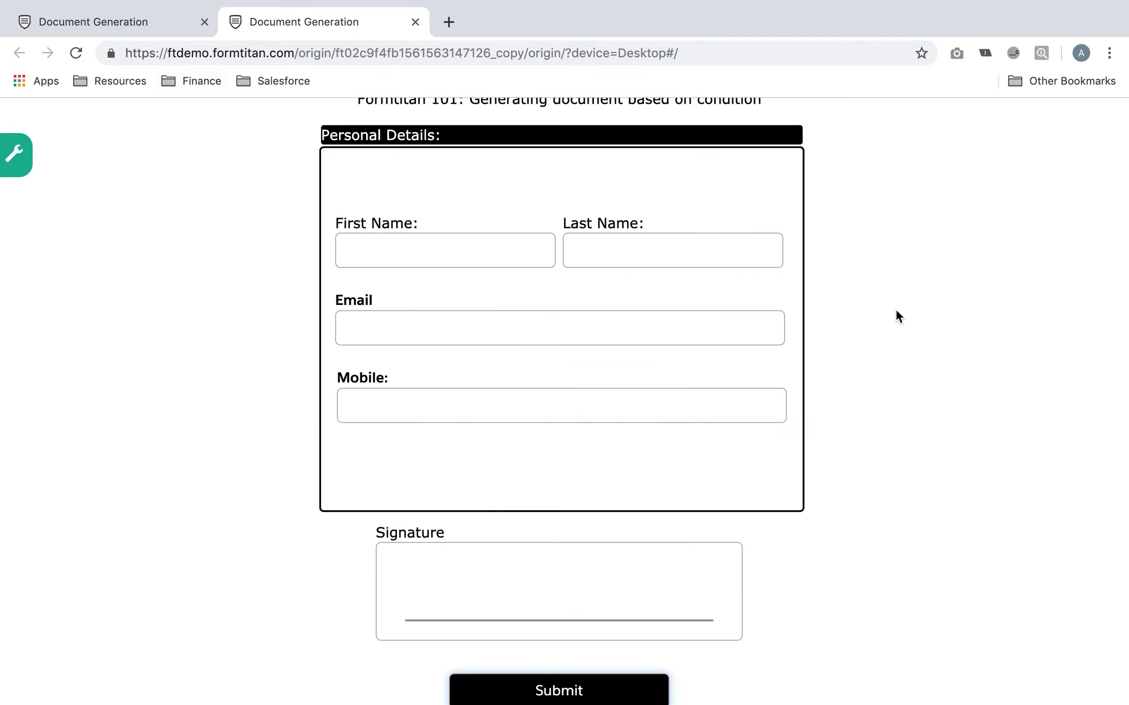
click(415, 21)
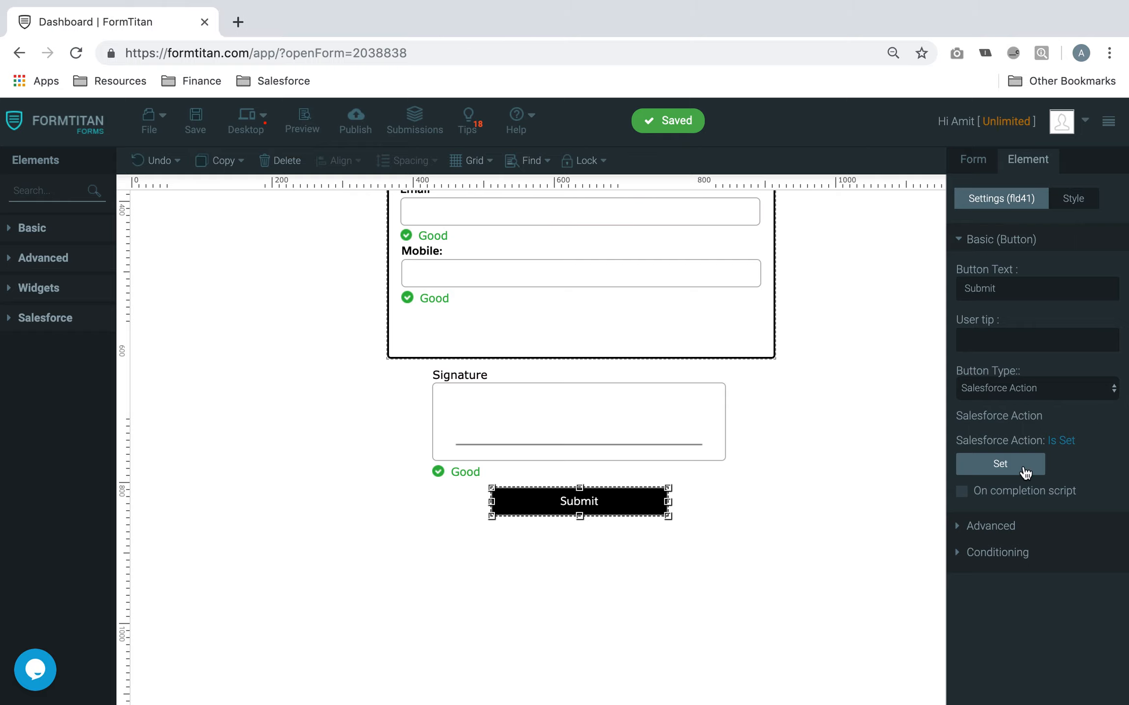
Open the Registration Form PDF mapping under the form's Document generation settings
click(992, 250)
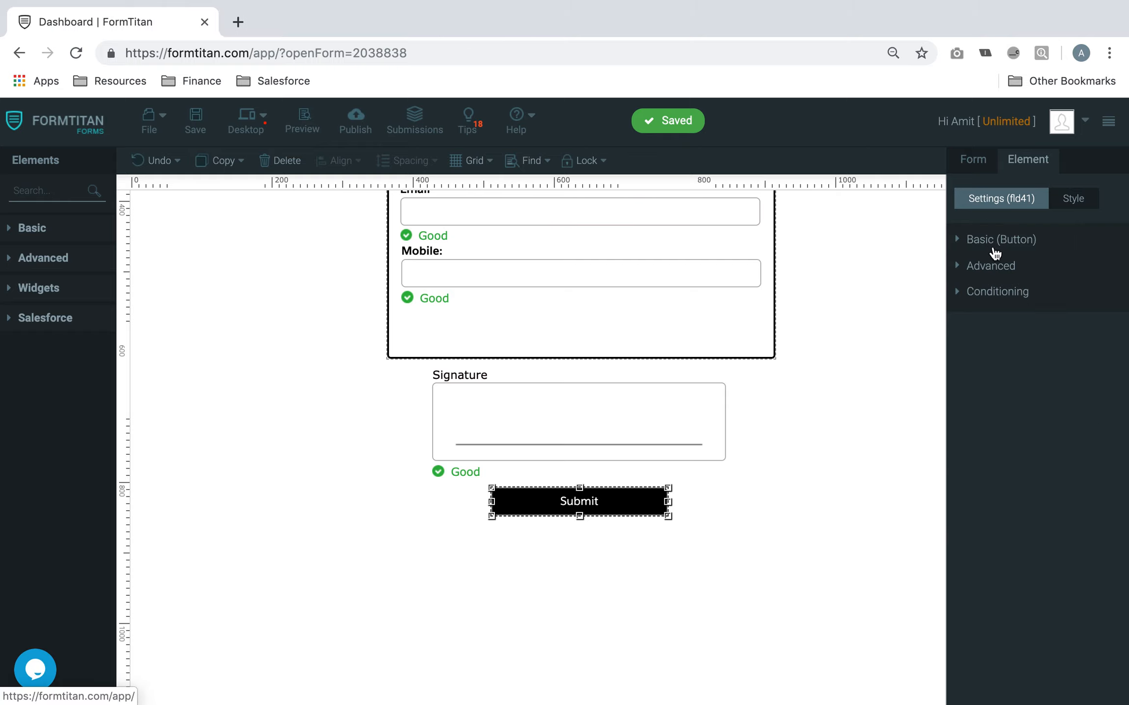
click(982, 167)
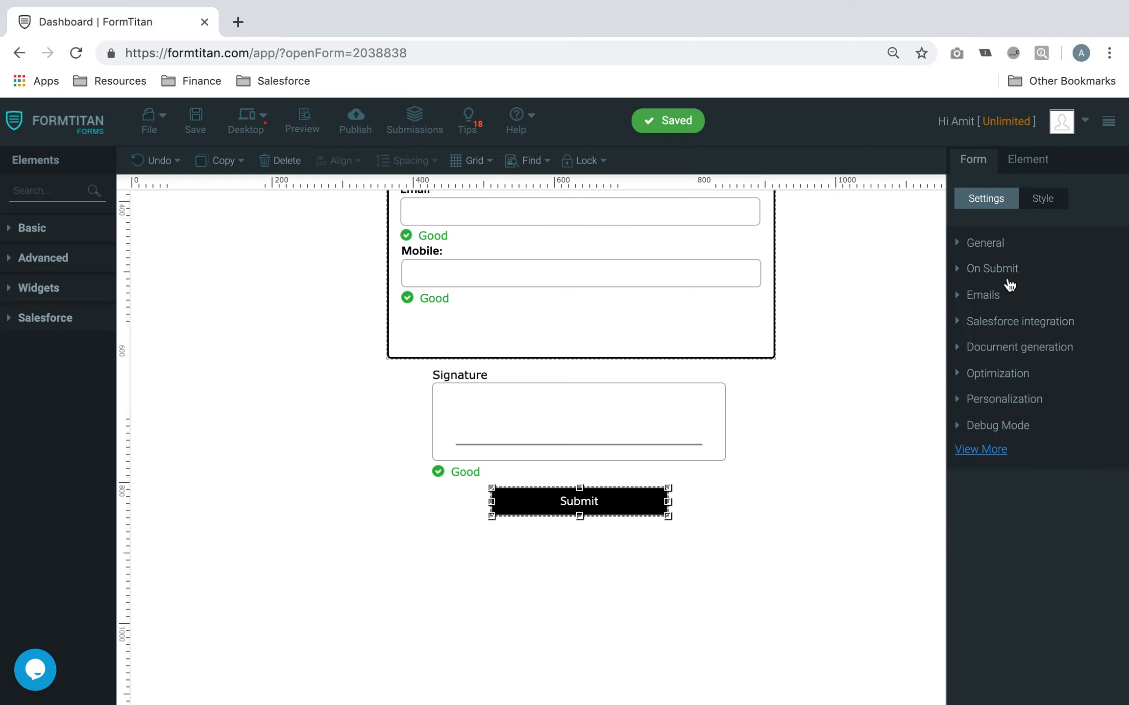
click(1037, 325)
click(1035, 259)
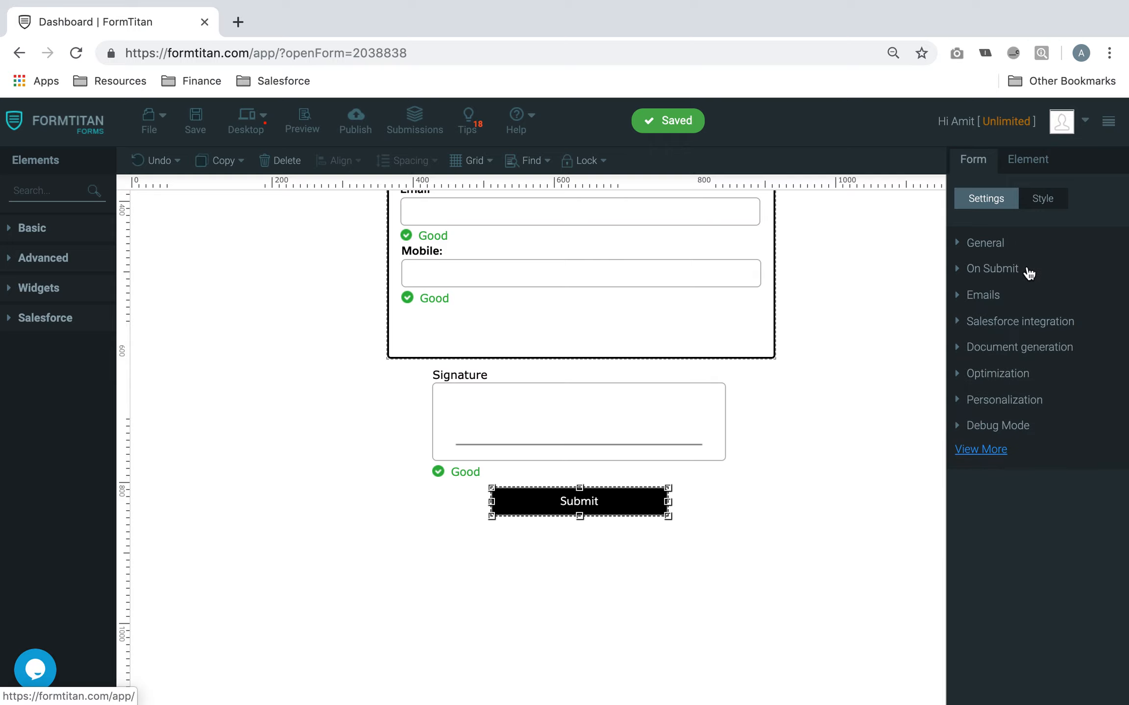
click(1023, 348)
click(1020, 304)
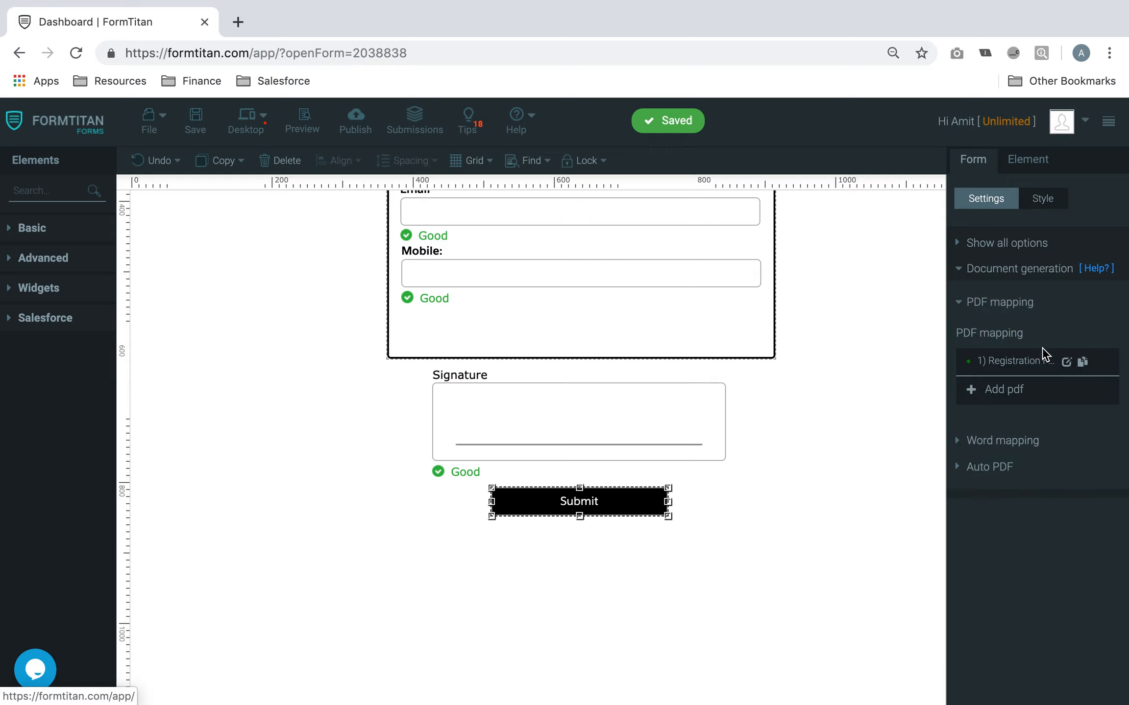
click(1066, 361)
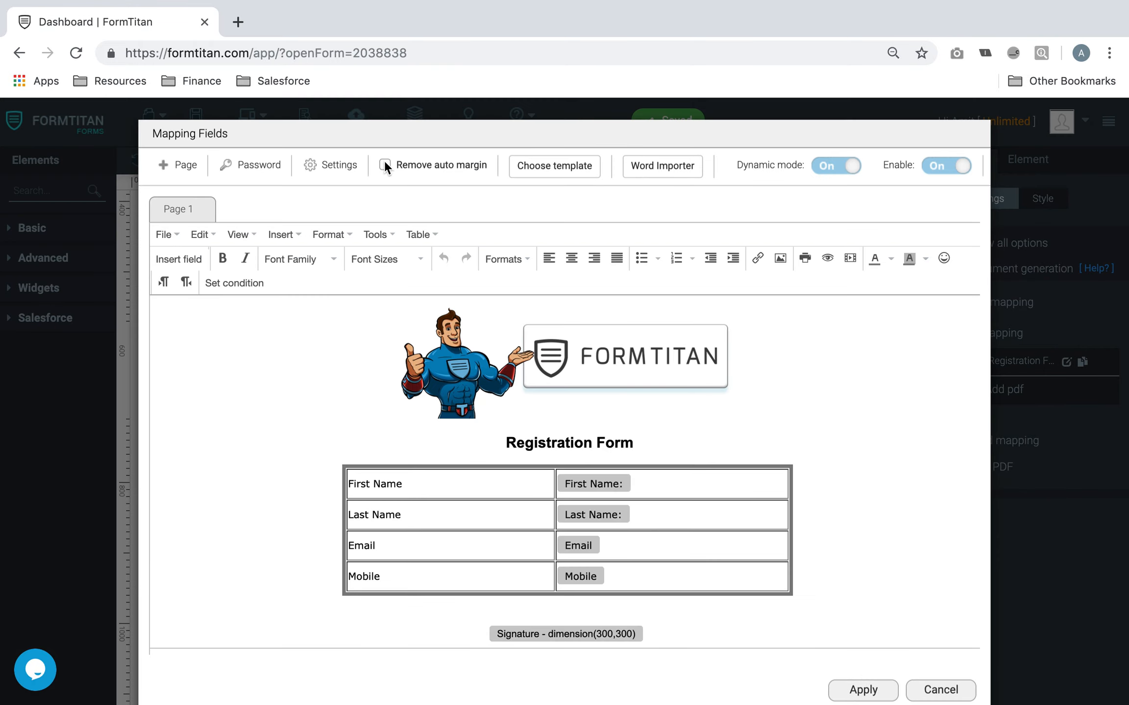
Review the Registration PDF settings, keep preview before submit on, apply them and save
click(331, 165)
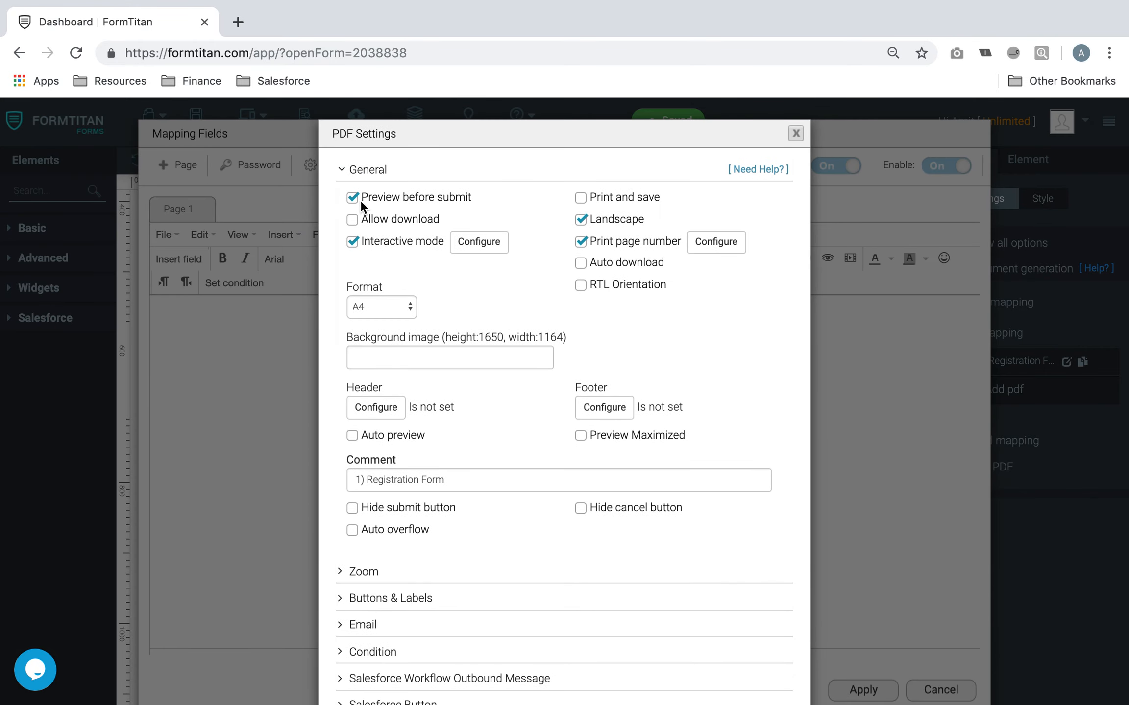
click(357, 198)
click(353, 198)
scroll(512, 440, down, 5)
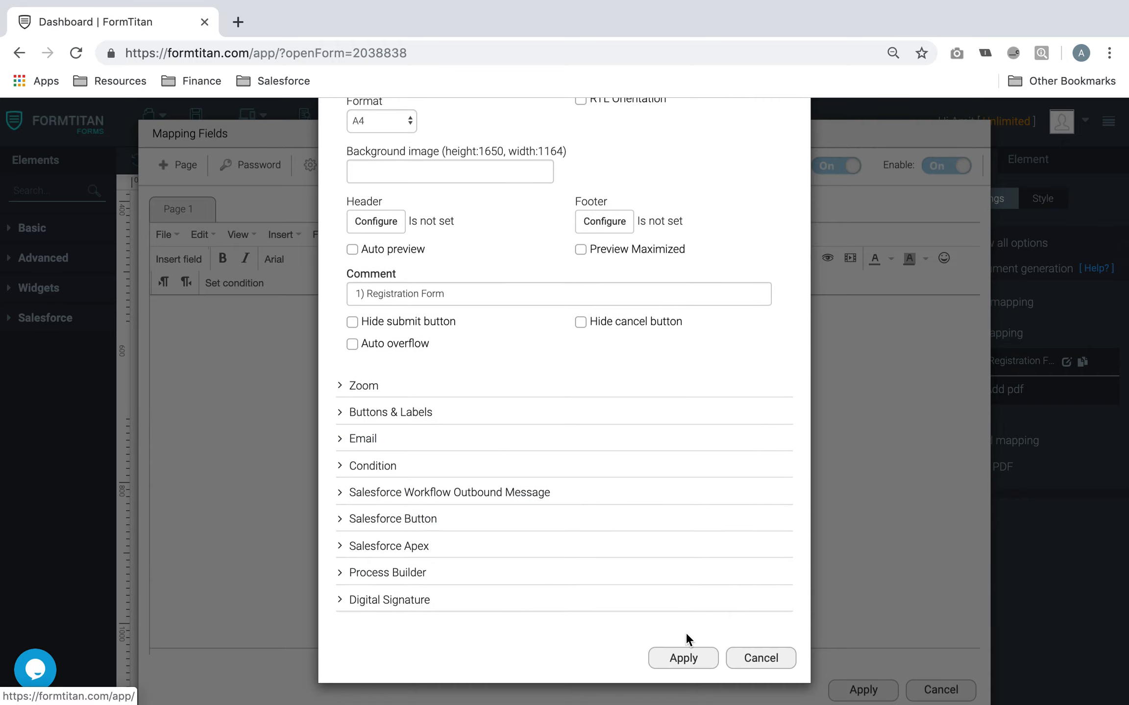
click(685, 659)
click(863, 688)
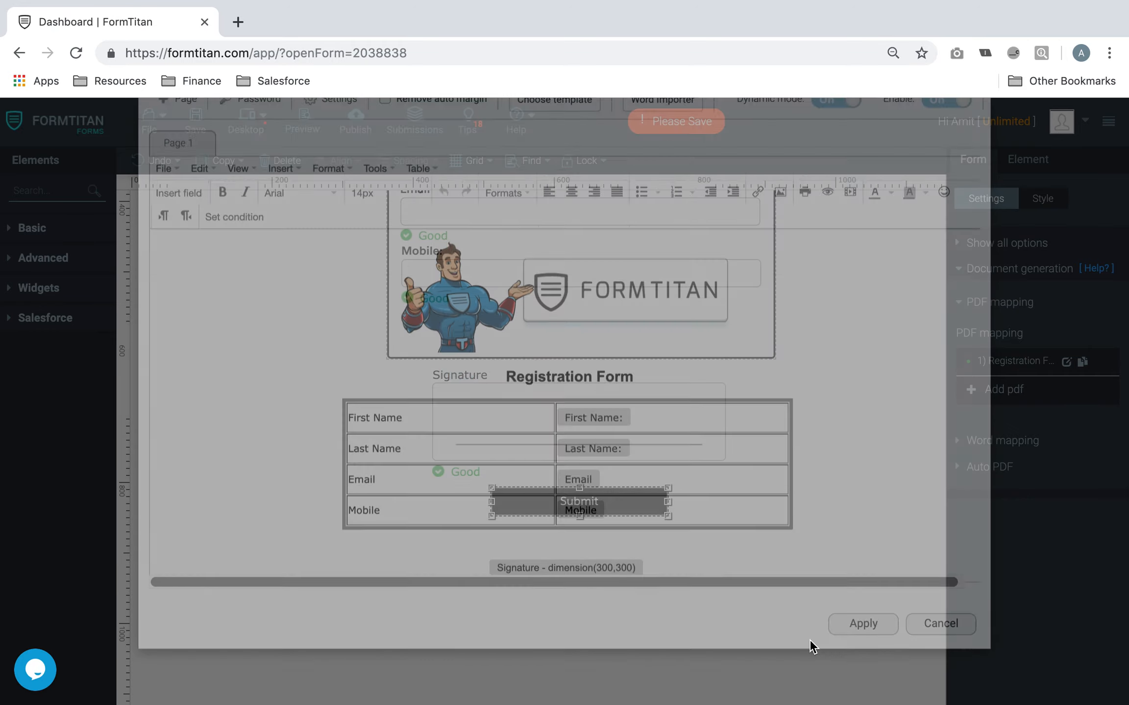
click(196, 117)
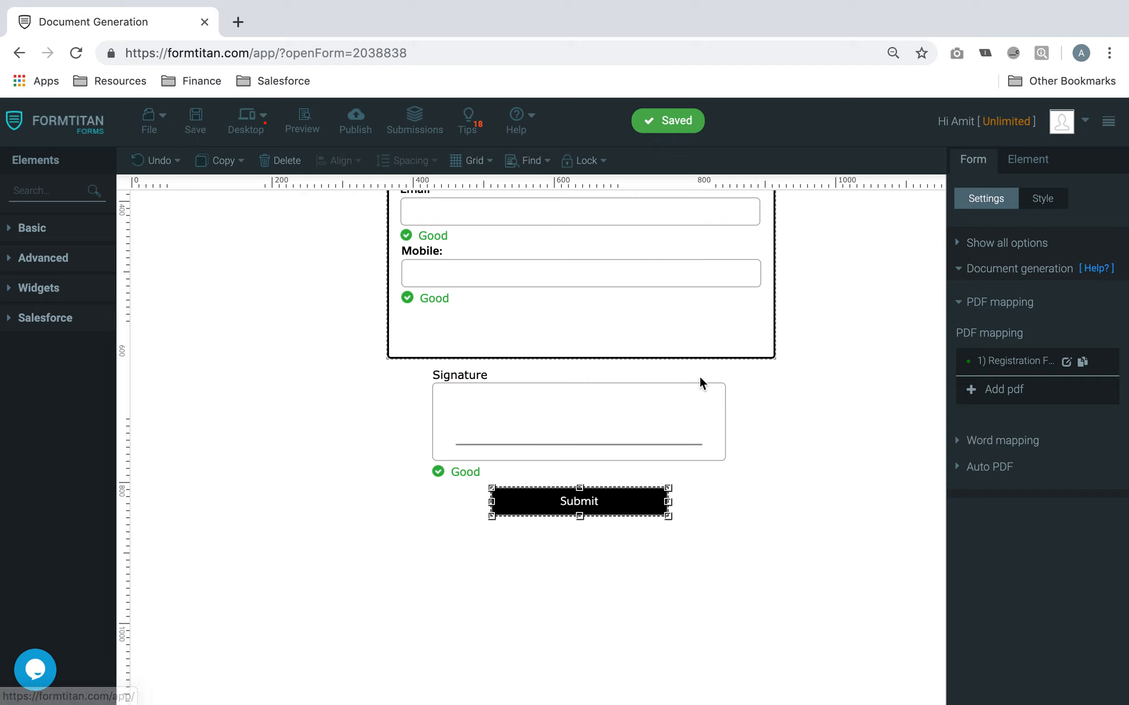
Change the Submit button type to plain submit, save, and open a fresh preview
click(1009, 243)
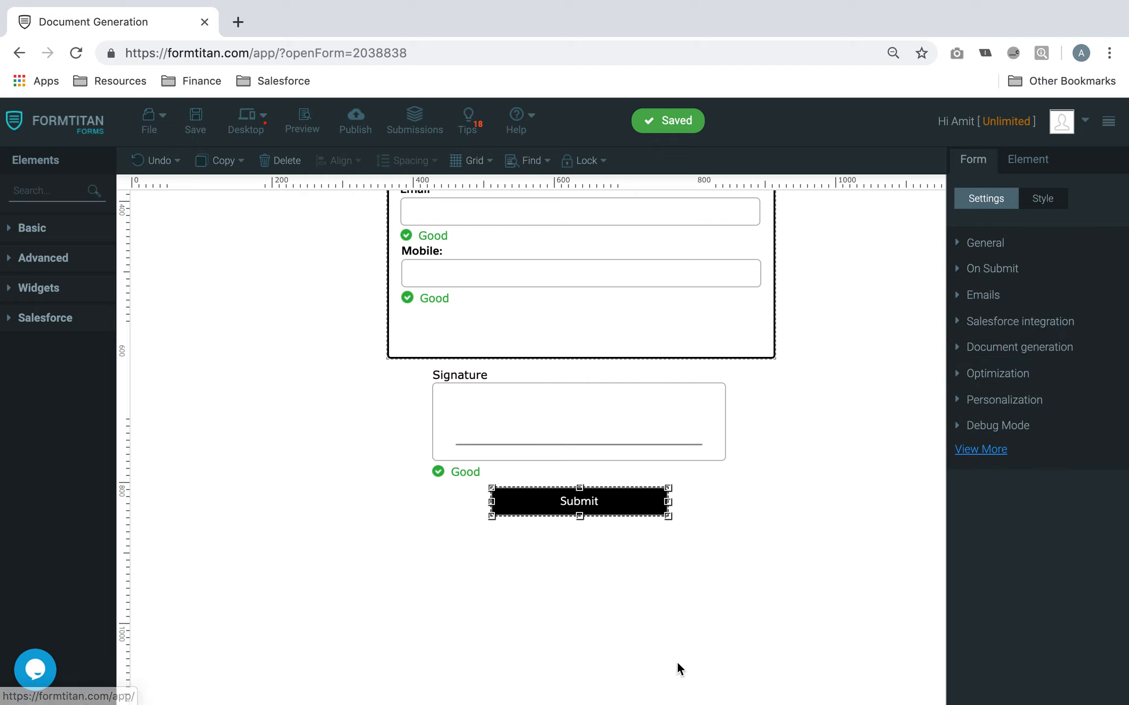
click(619, 528)
click(620, 512)
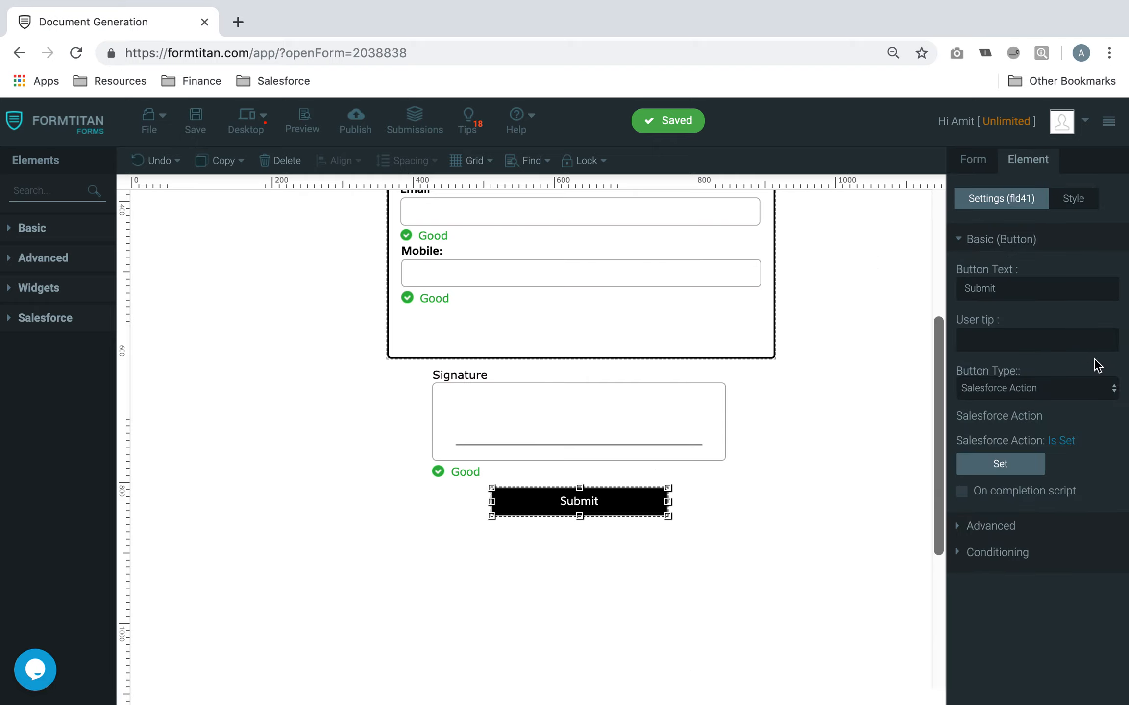
click(1068, 386)
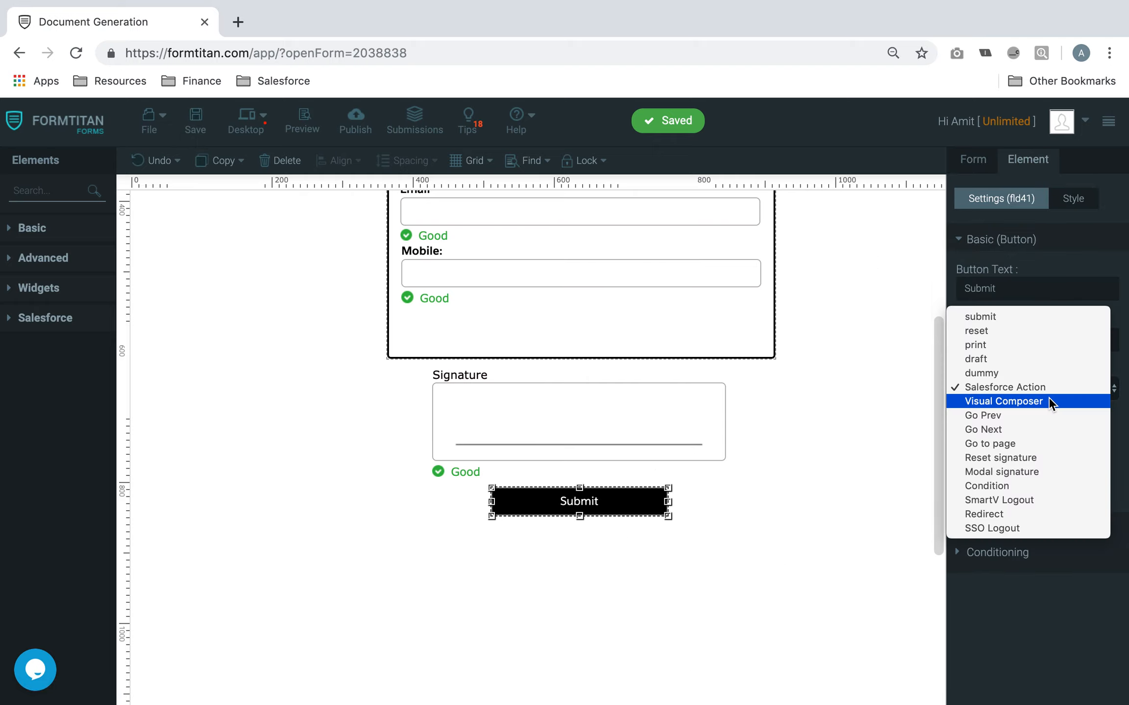
click(1013, 315)
click(195, 119)
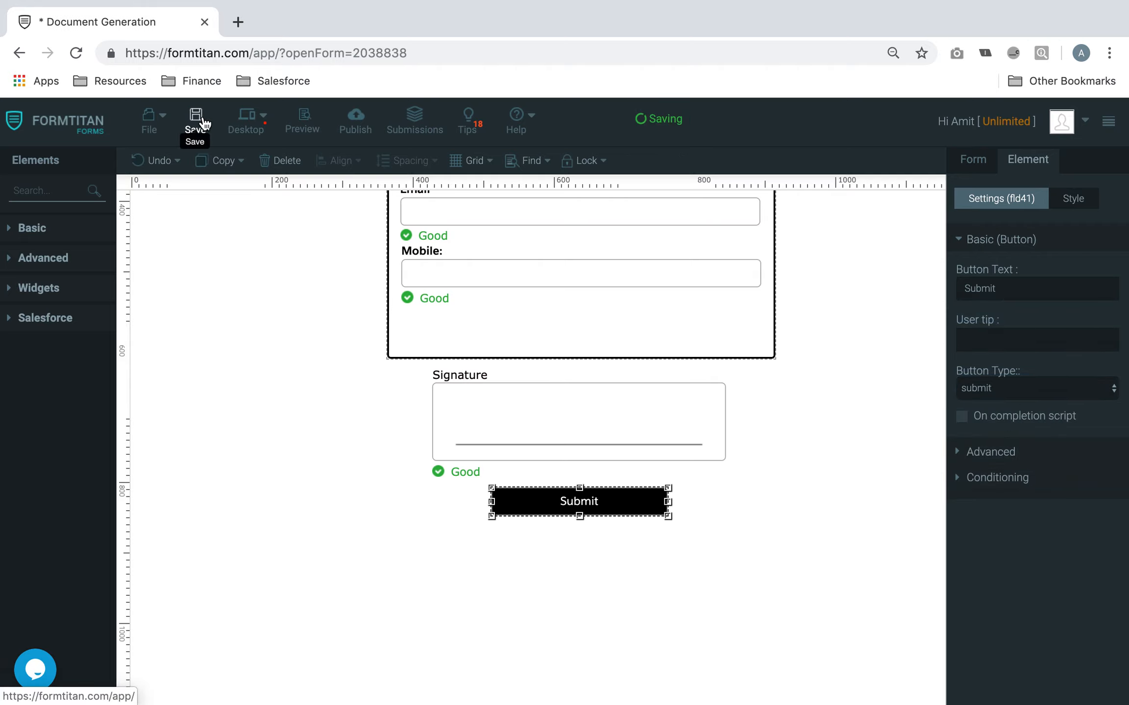
click(304, 119)
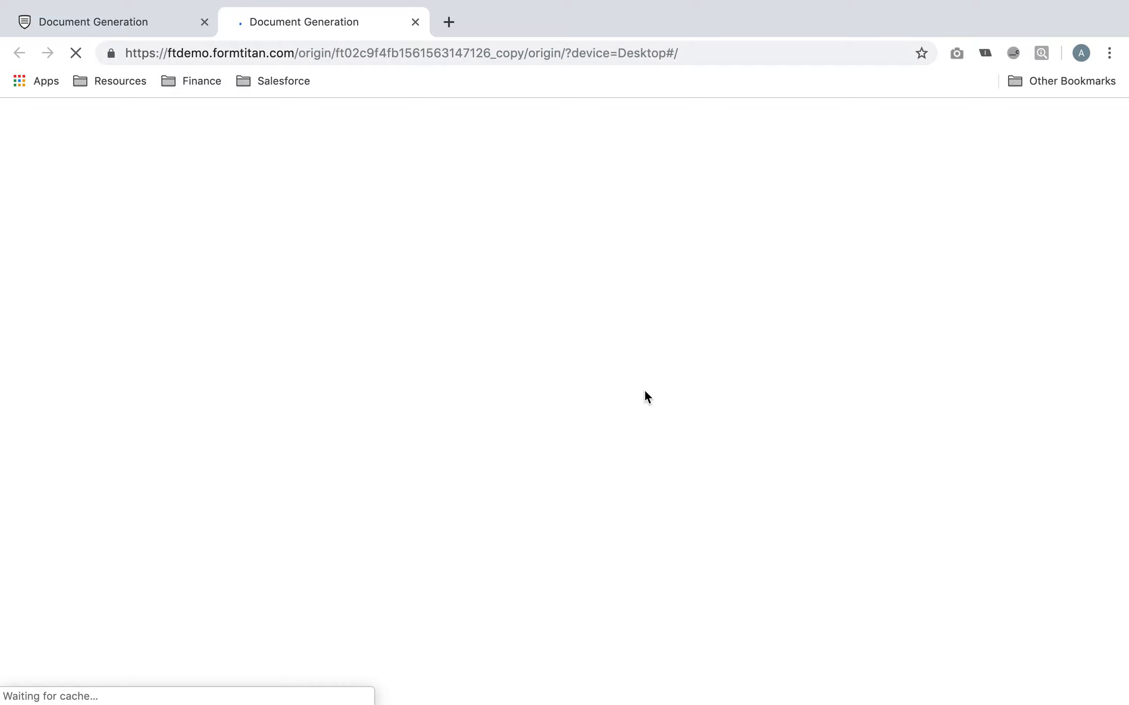
Submit the preview and fill the contract's First Name, Last Name, Email and Mobile with dummy text
scroll(612, 490, down, 5)
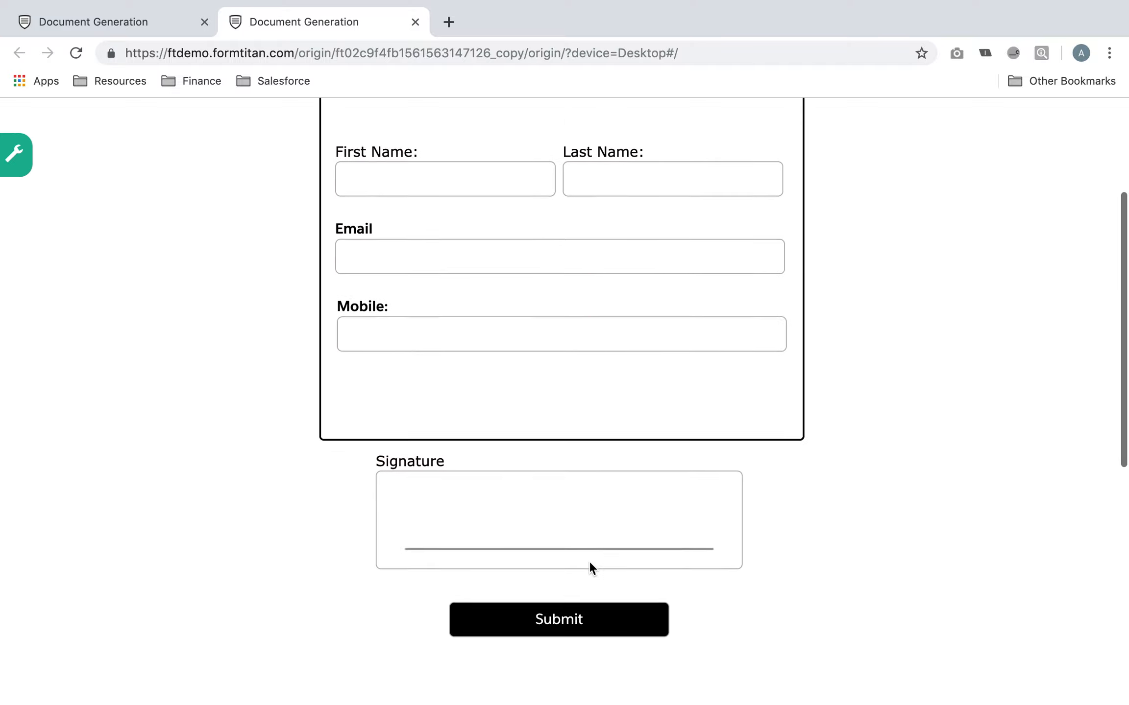
click(577, 592)
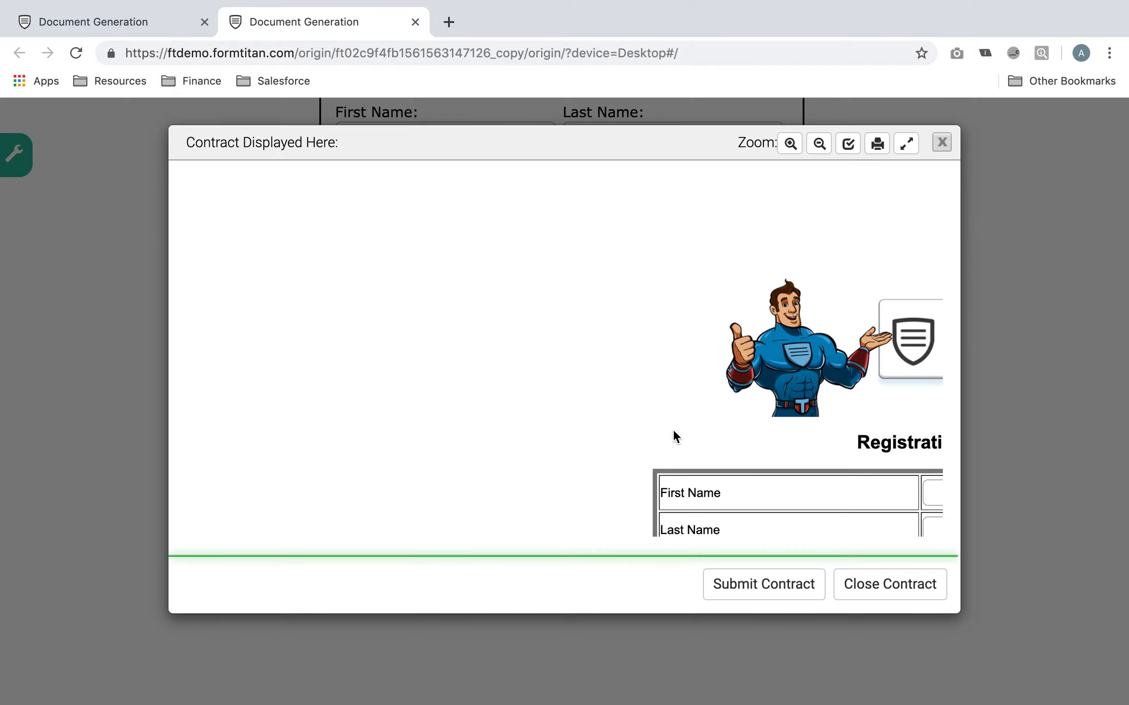
click(668, 387)
text(sadas)
click(689, 420)
text(asdas)
click(685, 463)
text(asd)
click(691, 485)
text(asd)
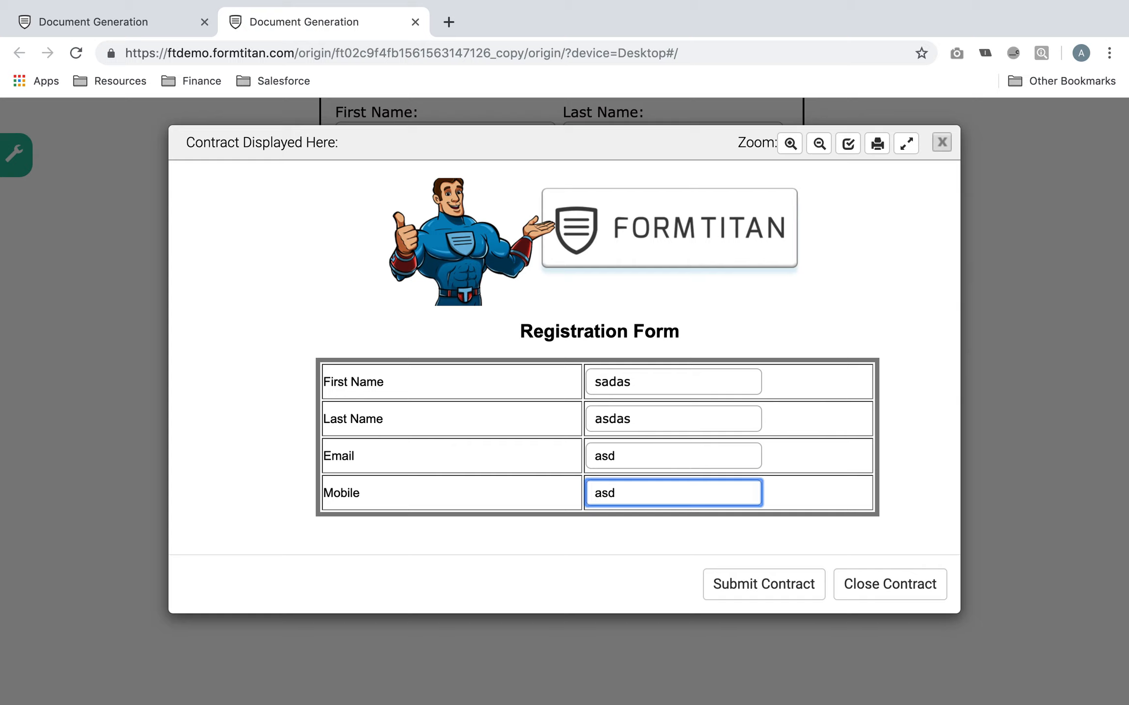
scroll(725, 539, down, 3)
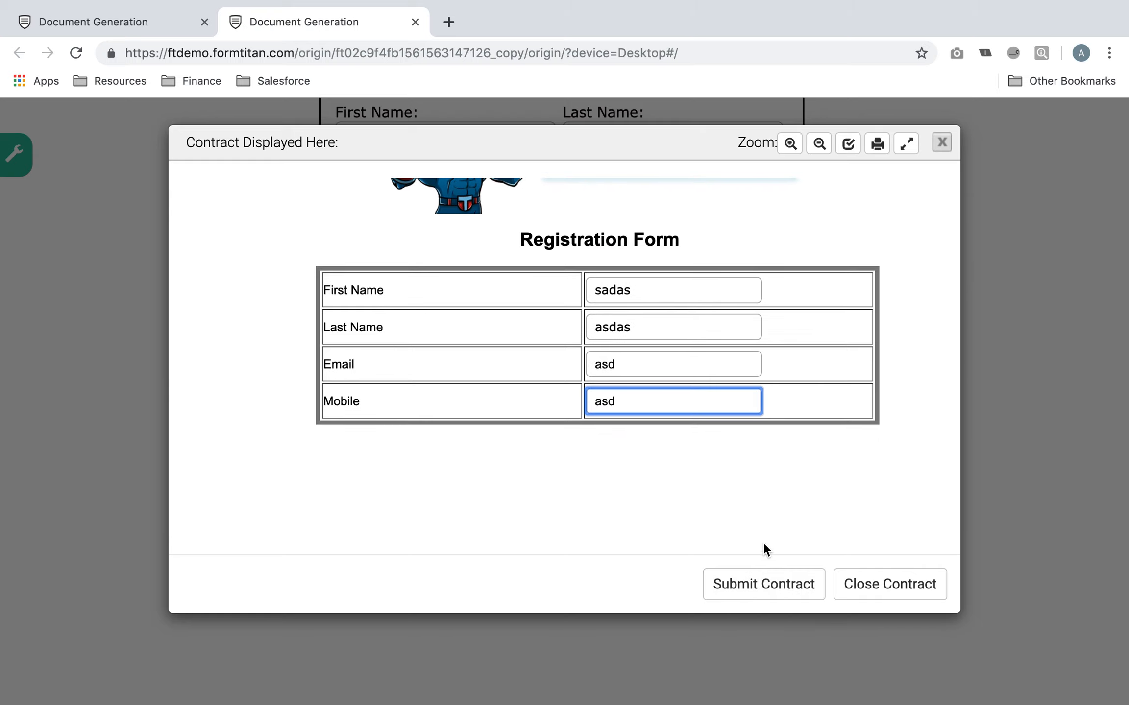
Close the contract preview and the live form preview tab
click(940, 146)
scroll(725, 245, up, 4)
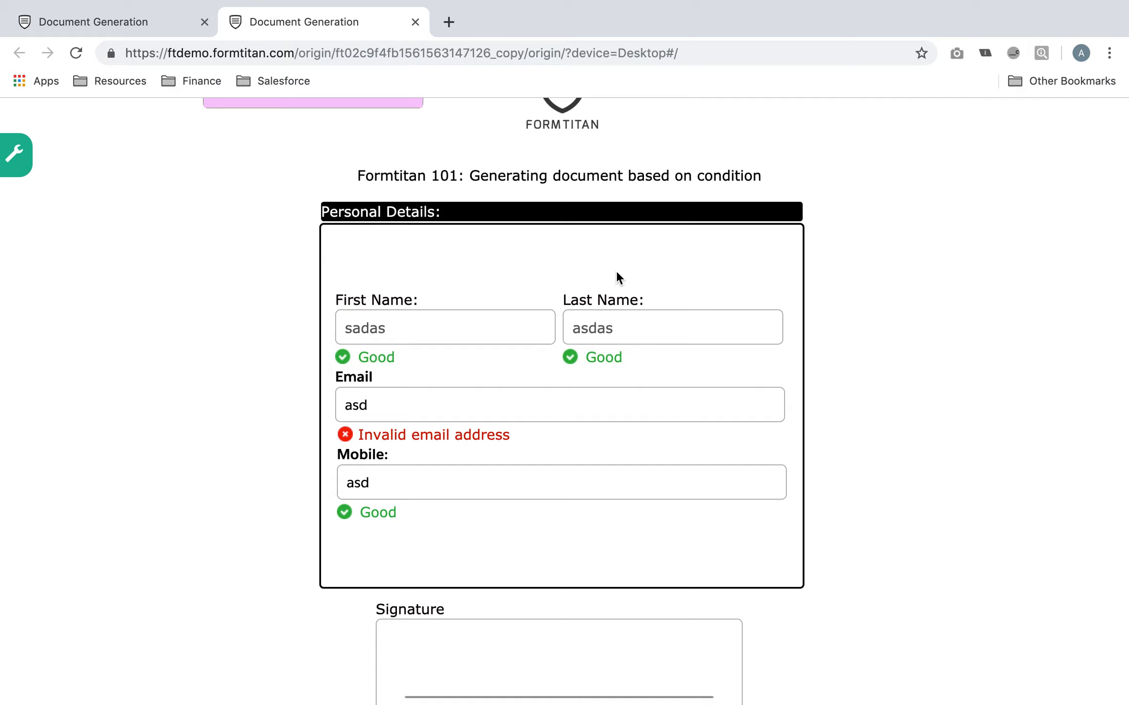
scroll(831, 382, down, 1)
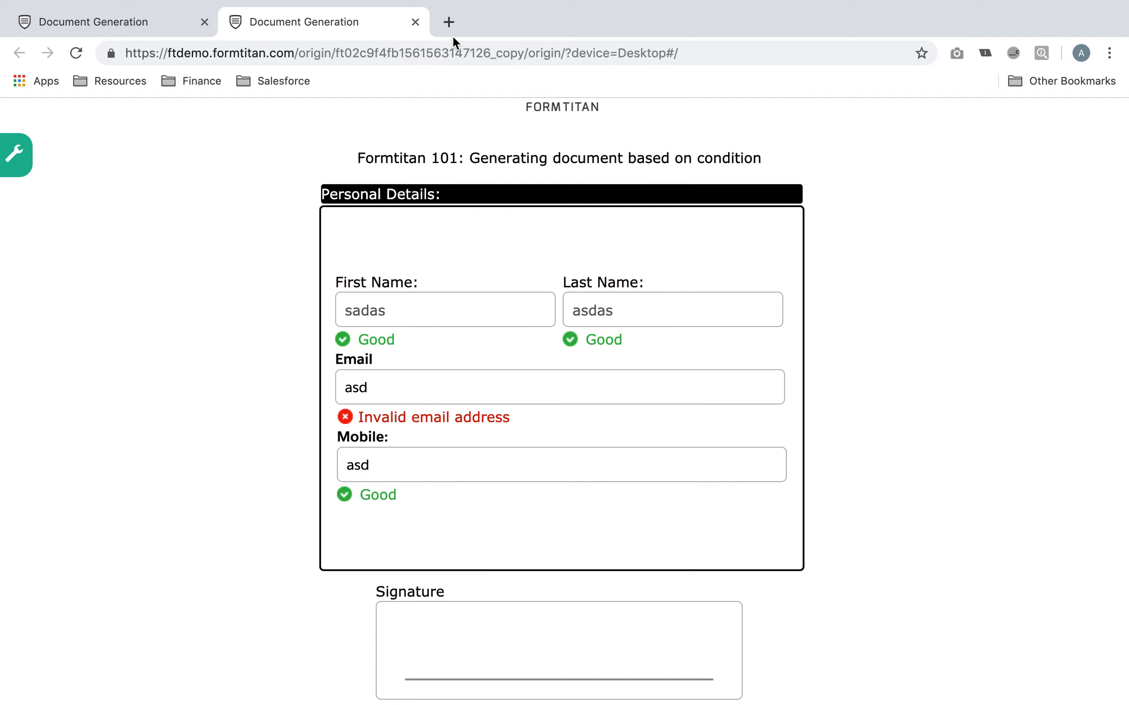
click(415, 22)
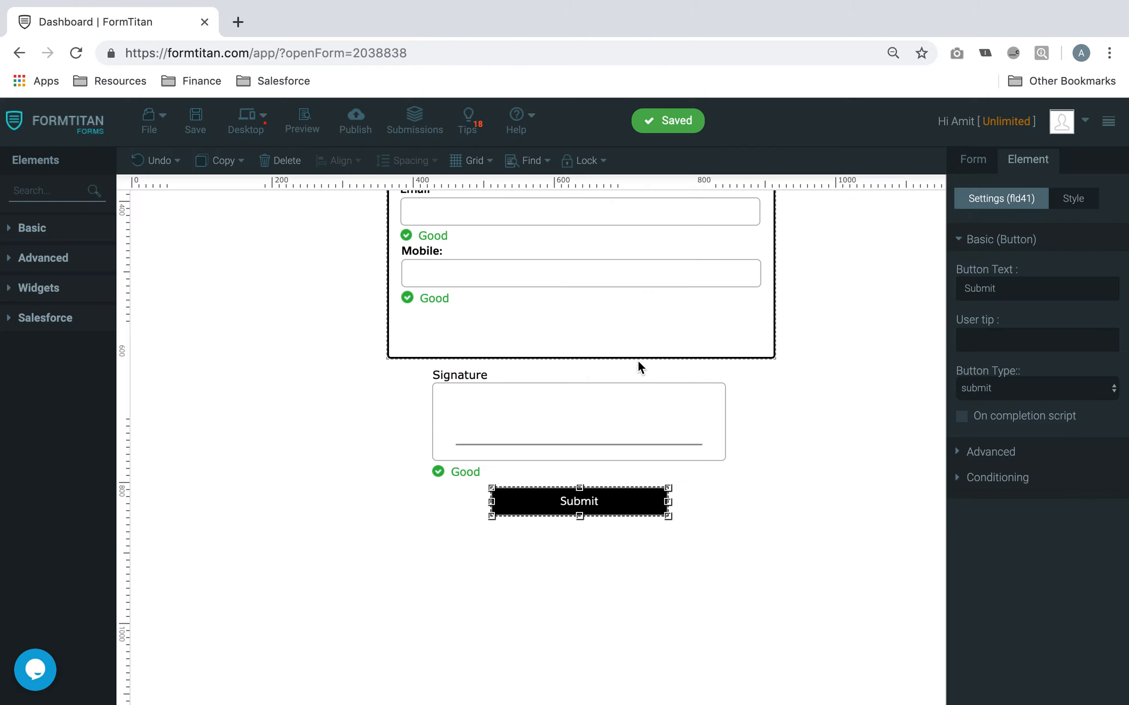
Reselect the Submit button and check its button type, leaving it as submit
scroll(638, 367, up, 4)
scroll(650, 559, down, 3)
click(720, 522)
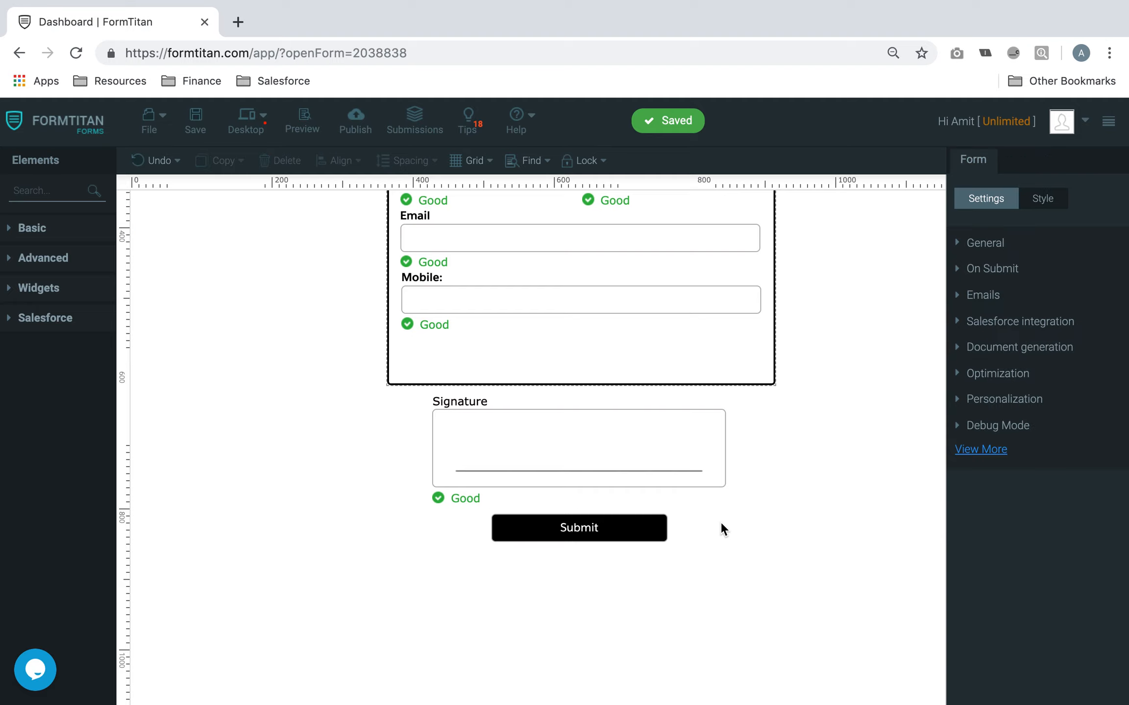
click(632, 529)
click(1028, 387)
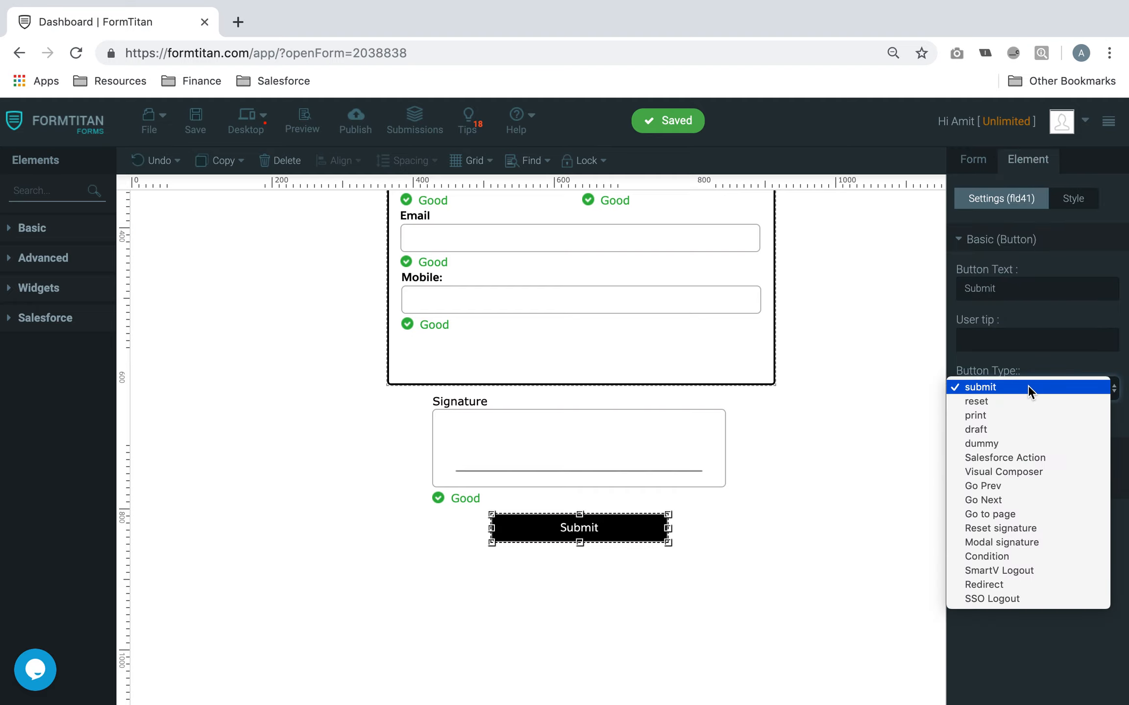
click(753, 490)
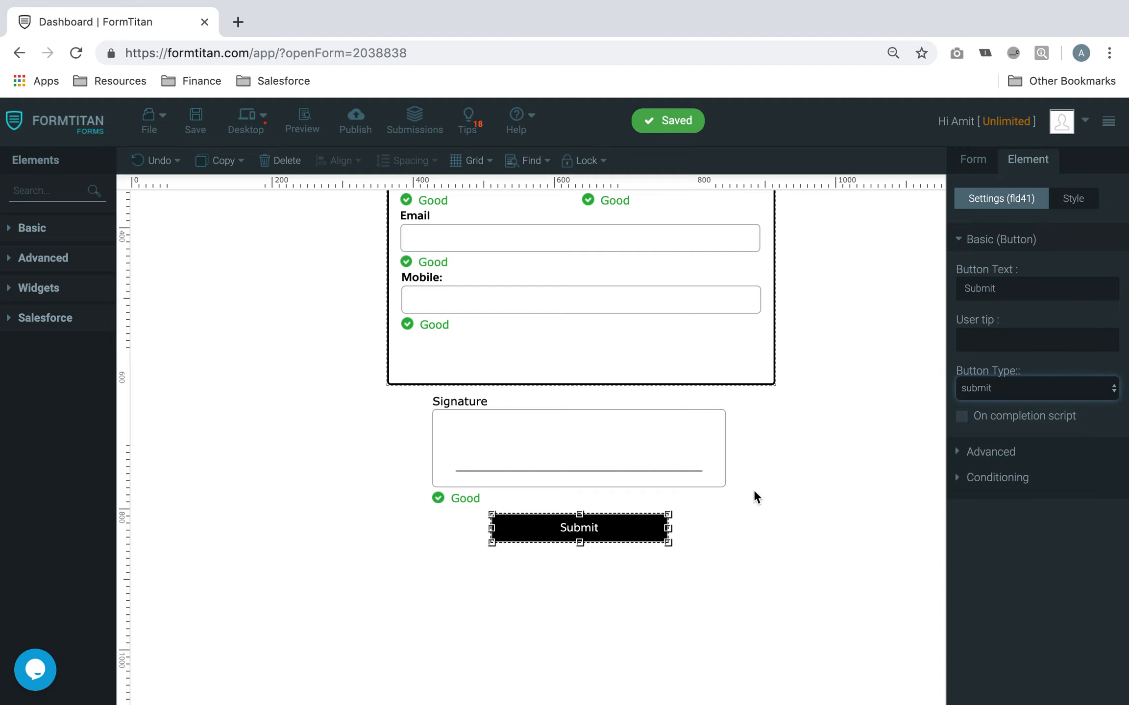
Open the Salesforce push settings and edit the Contact create action
click(981, 171)
click(1031, 324)
click(1007, 360)
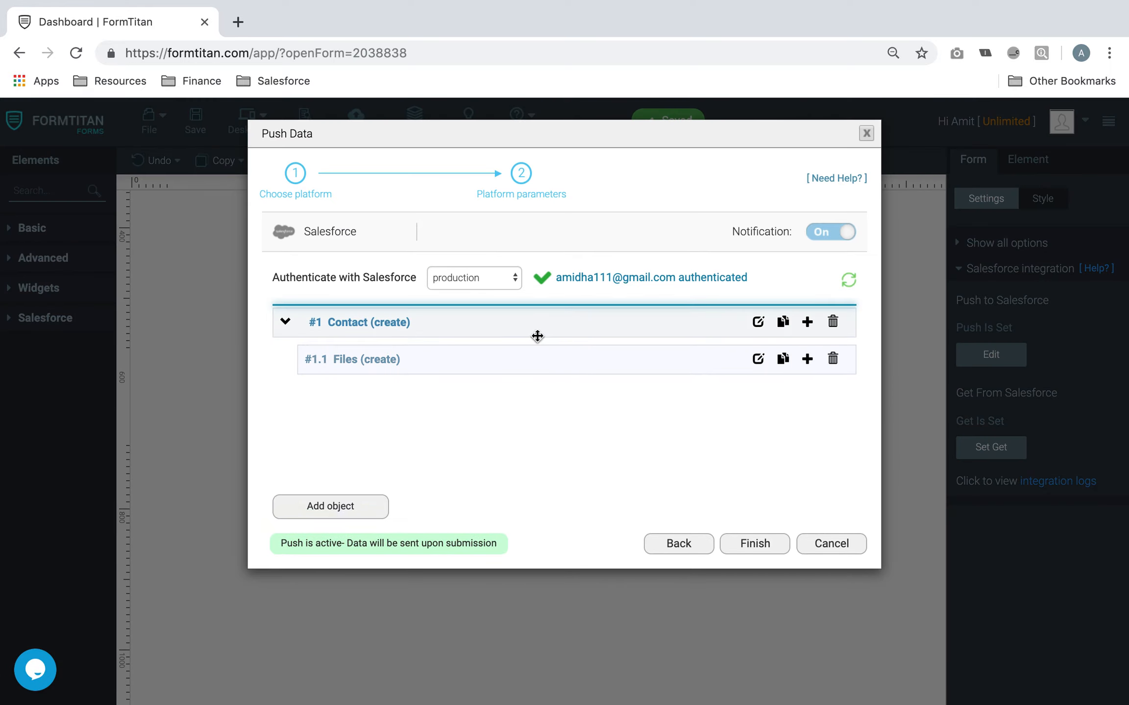
click(758, 322)
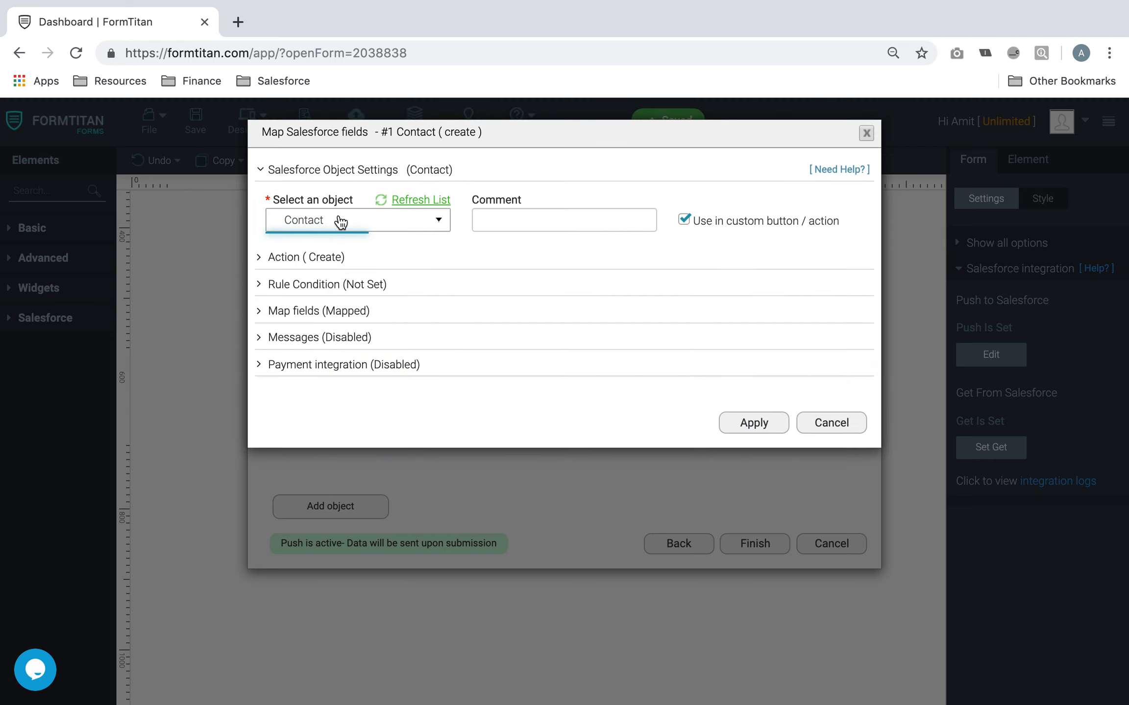
click(335, 257)
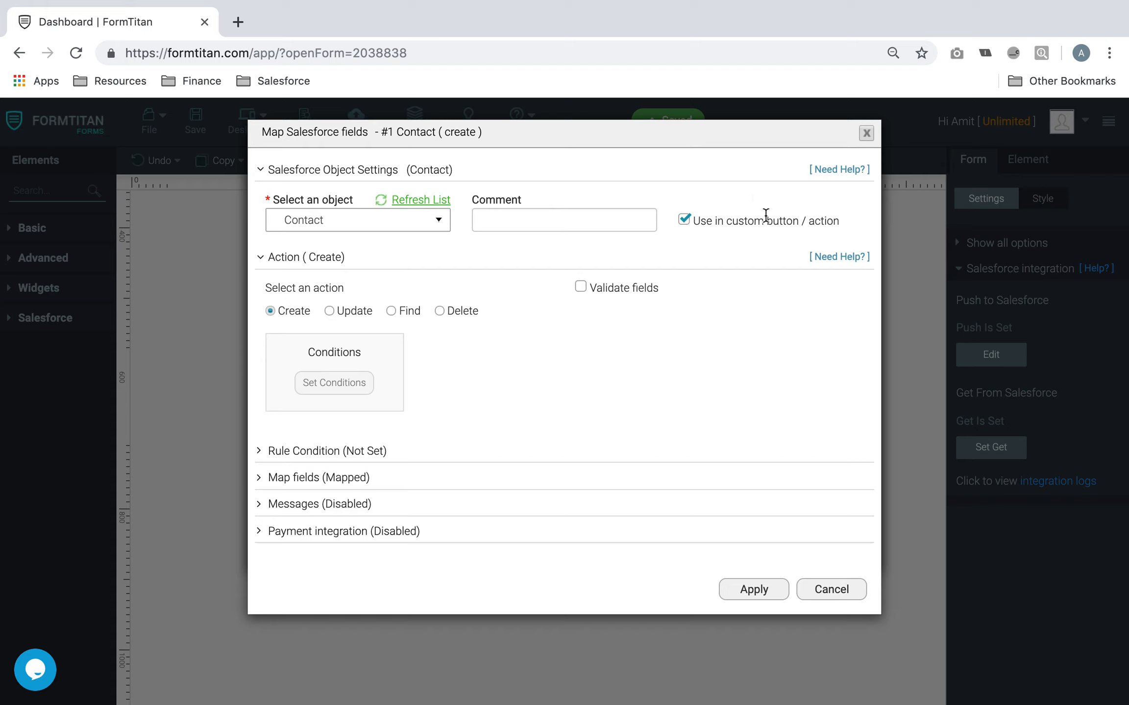
Show only the mapped Contact fields (Last Name, First Name, Mobile, Email) and apply the Contact settings
click(345, 483)
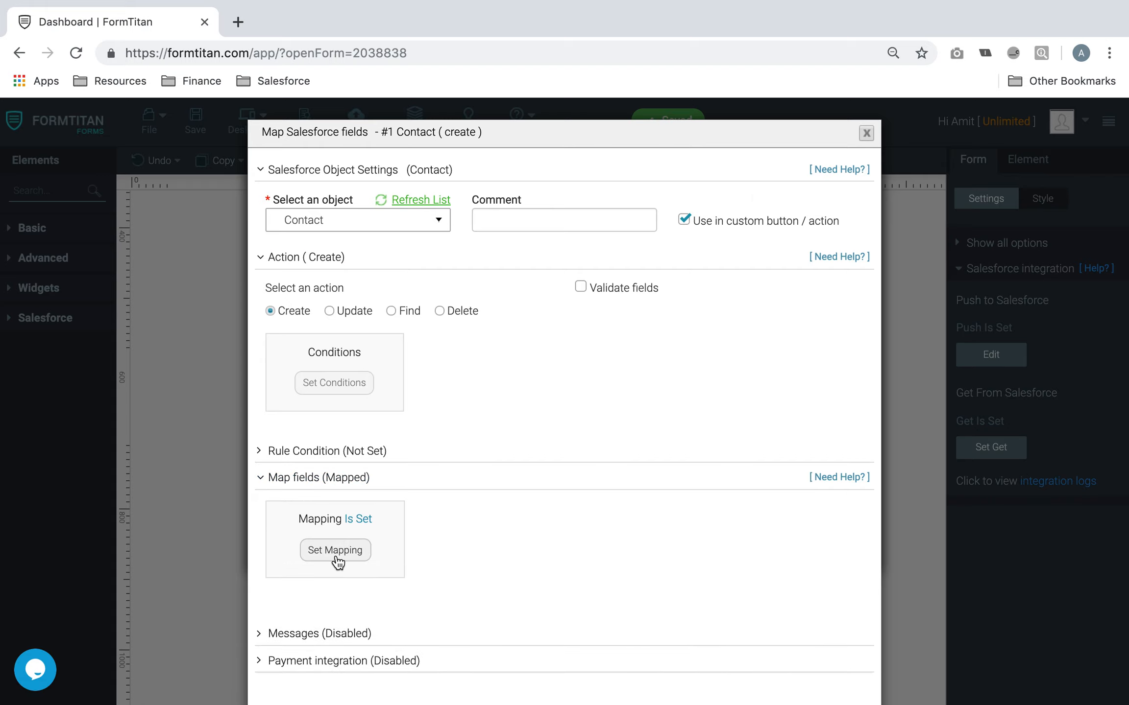
click(337, 559)
click(904, 208)
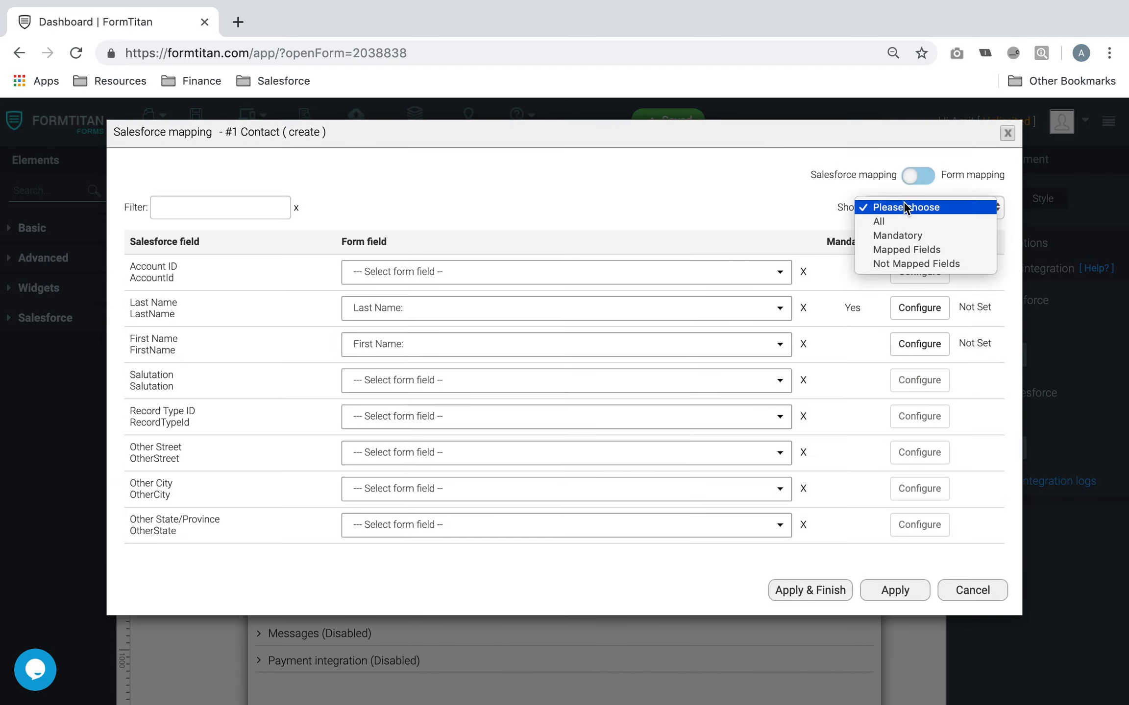
click(903, 249)
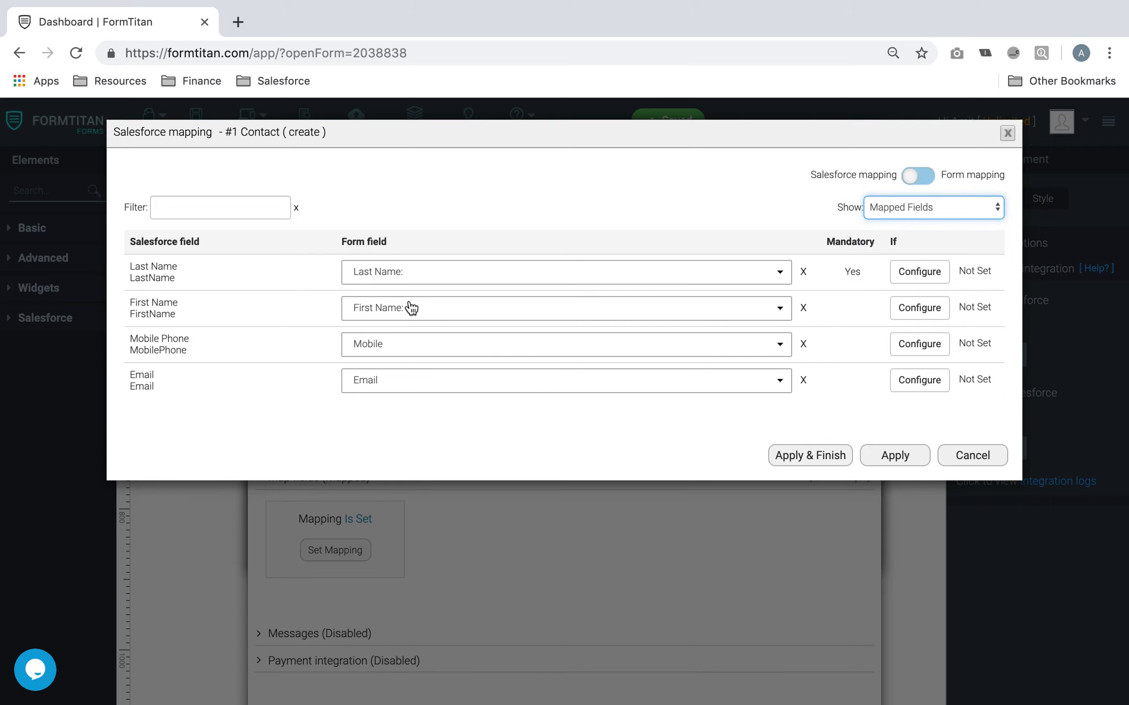
click(907, 445)
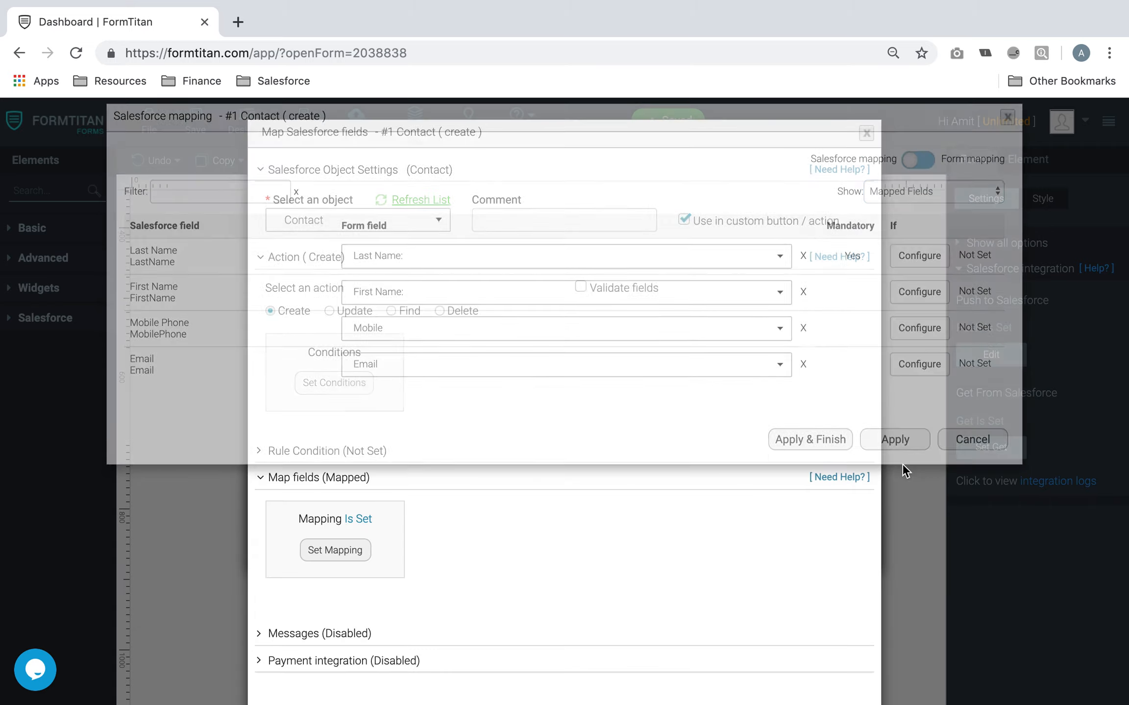
scroll(594, 413, down, 1)
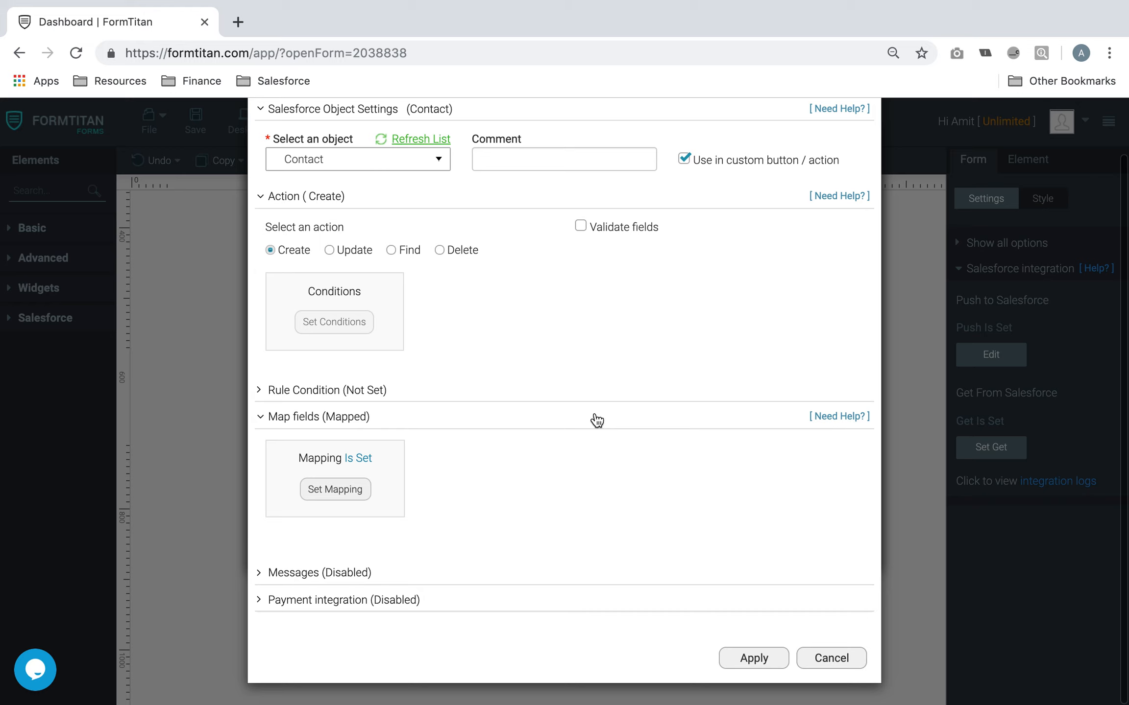
click(752, 660)
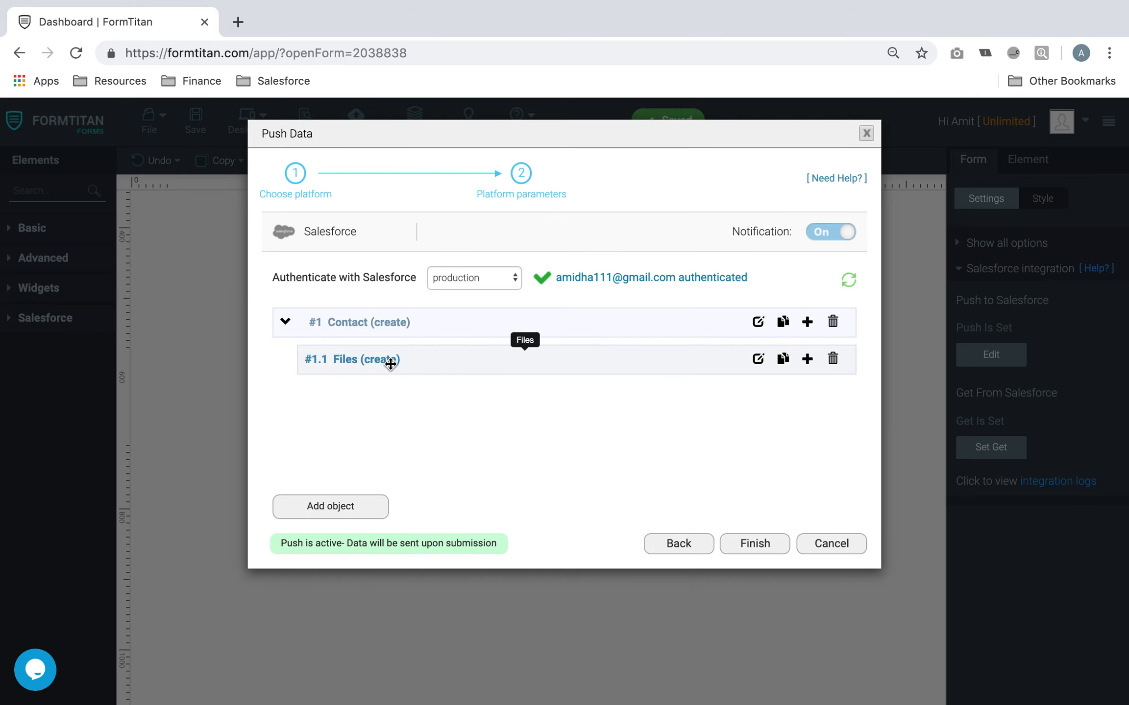
Review the Files mapping (Title, Version Data, FirstPublishLocationId), apply and finish, then save the form
click(757, 360)
click(345, 312)
click(341, 383)
click(924, 209)
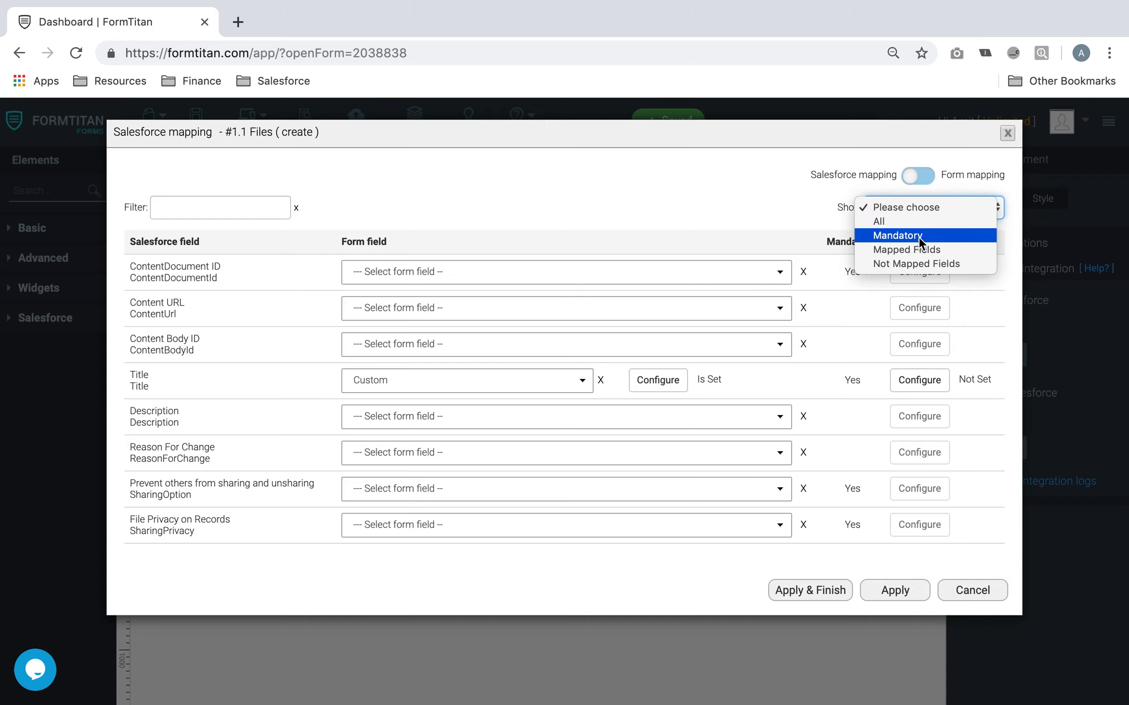
click(911, 248)
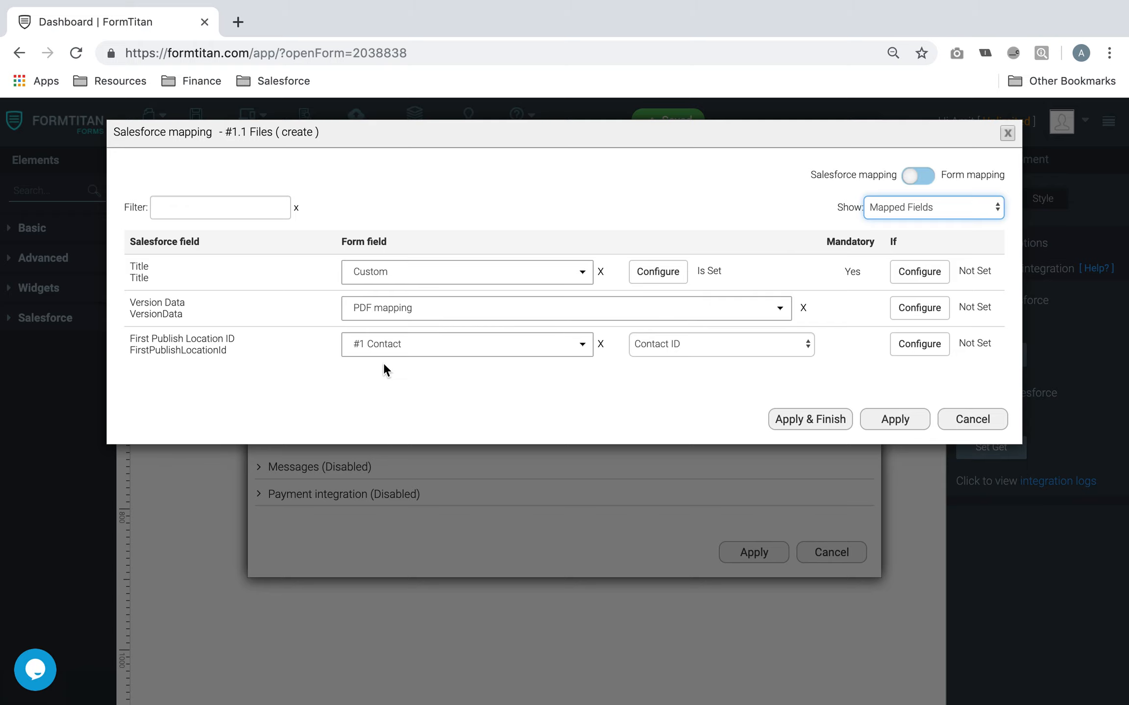
click(827, 419)
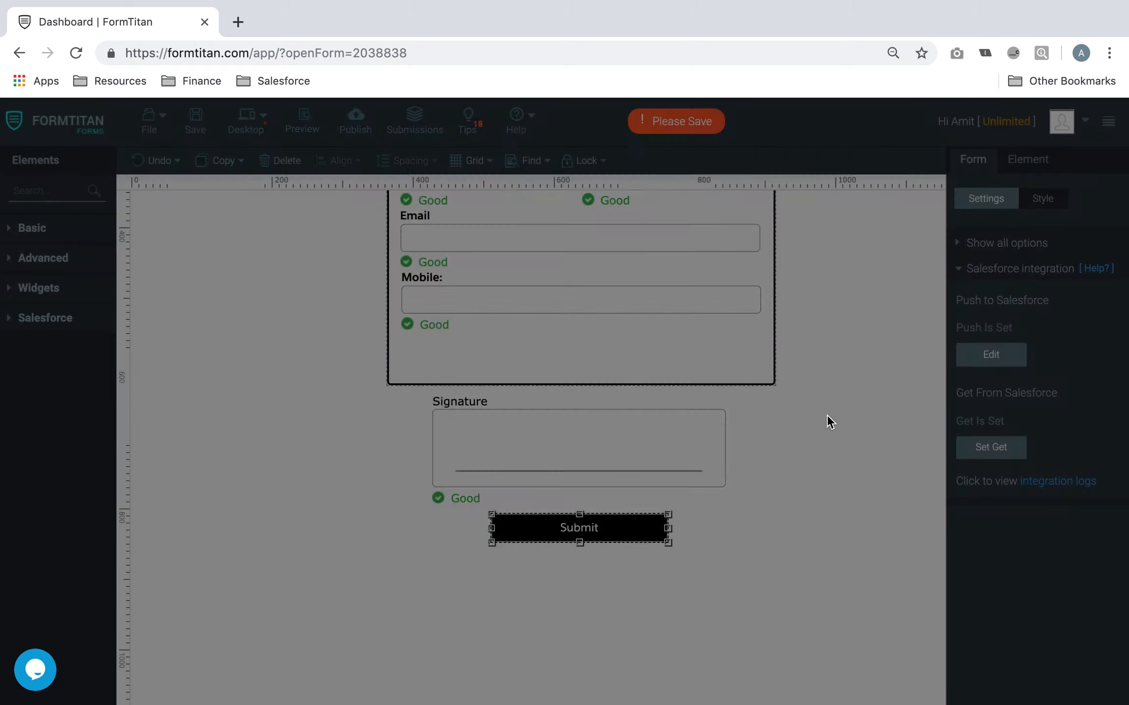
click(195, 123)
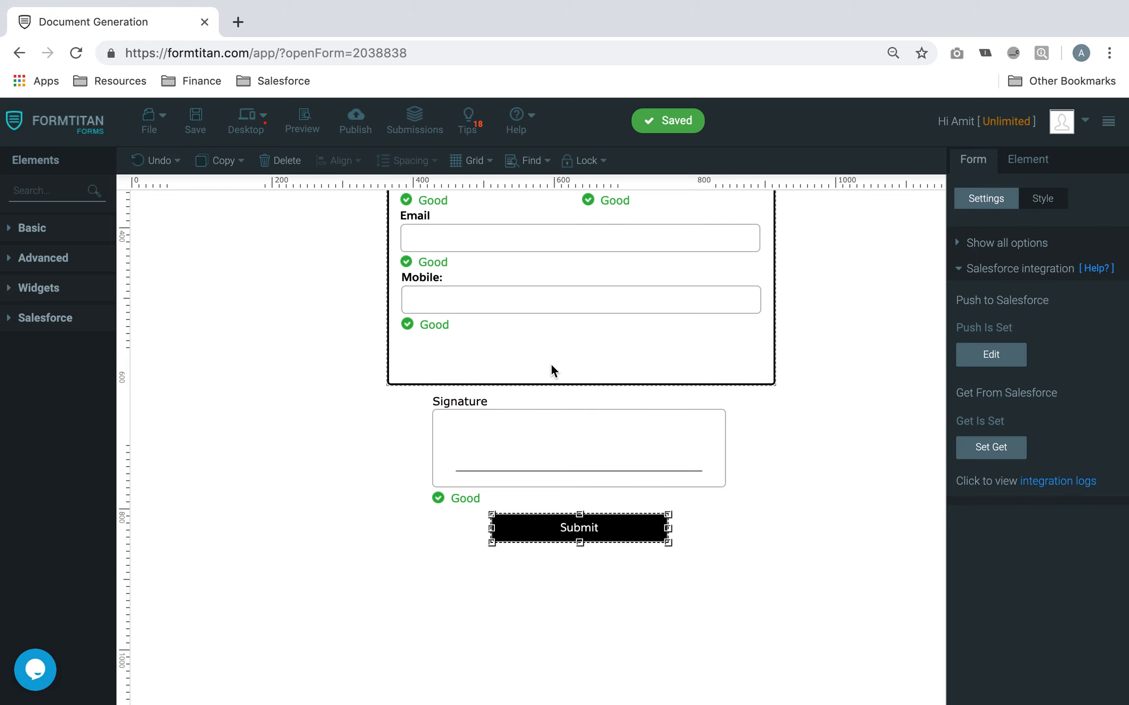
Drag a Hidden element to the form's top right and rename it 'Condition'
scroll(551, 367, up, 5)
scroll(551, 367, up, 1)
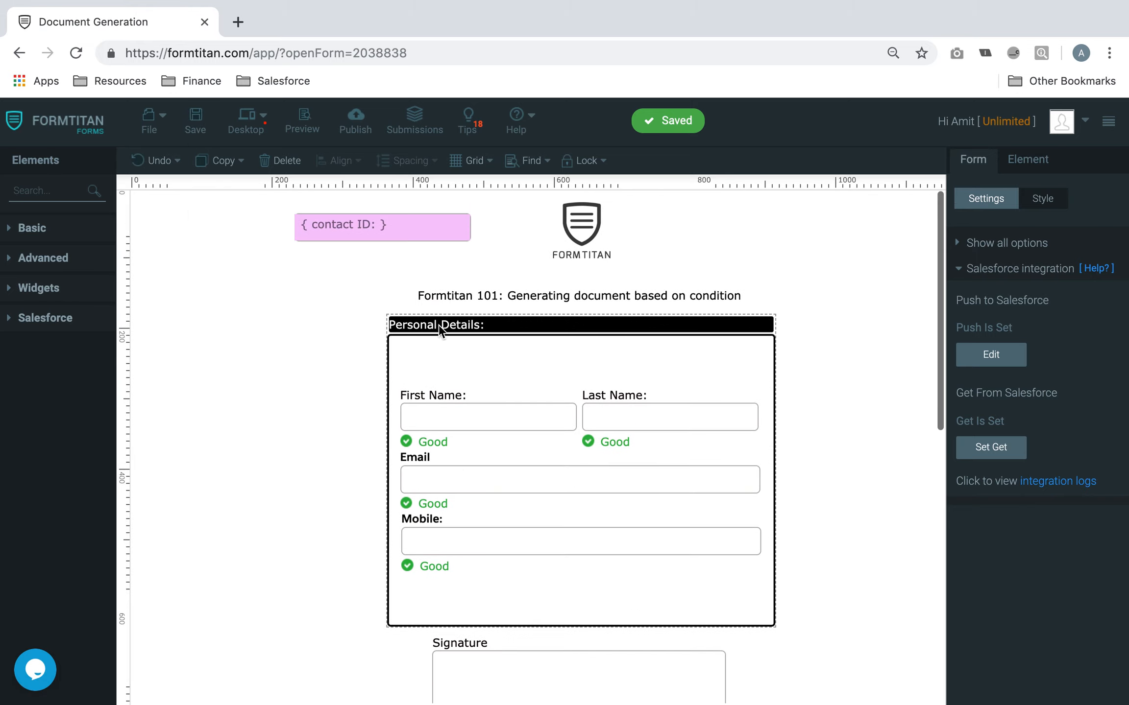
click(76, 183)
text(hidden)
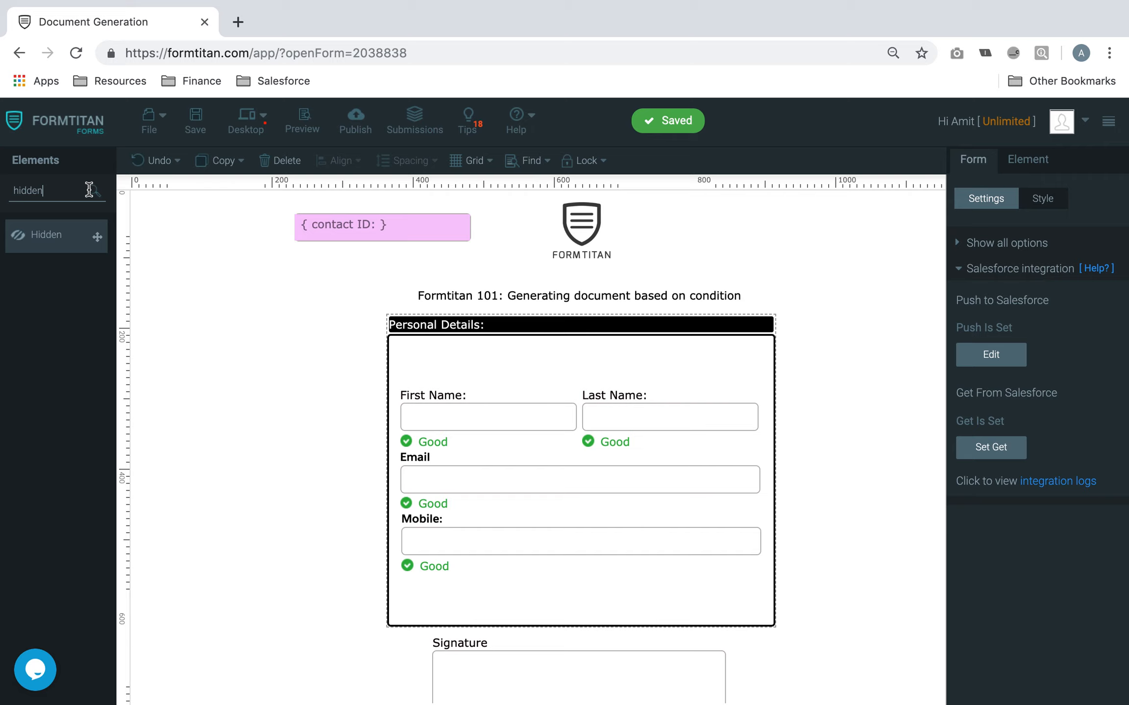
drag(54, 235, 765, 236)
drag(1023, 288, 914, 278)
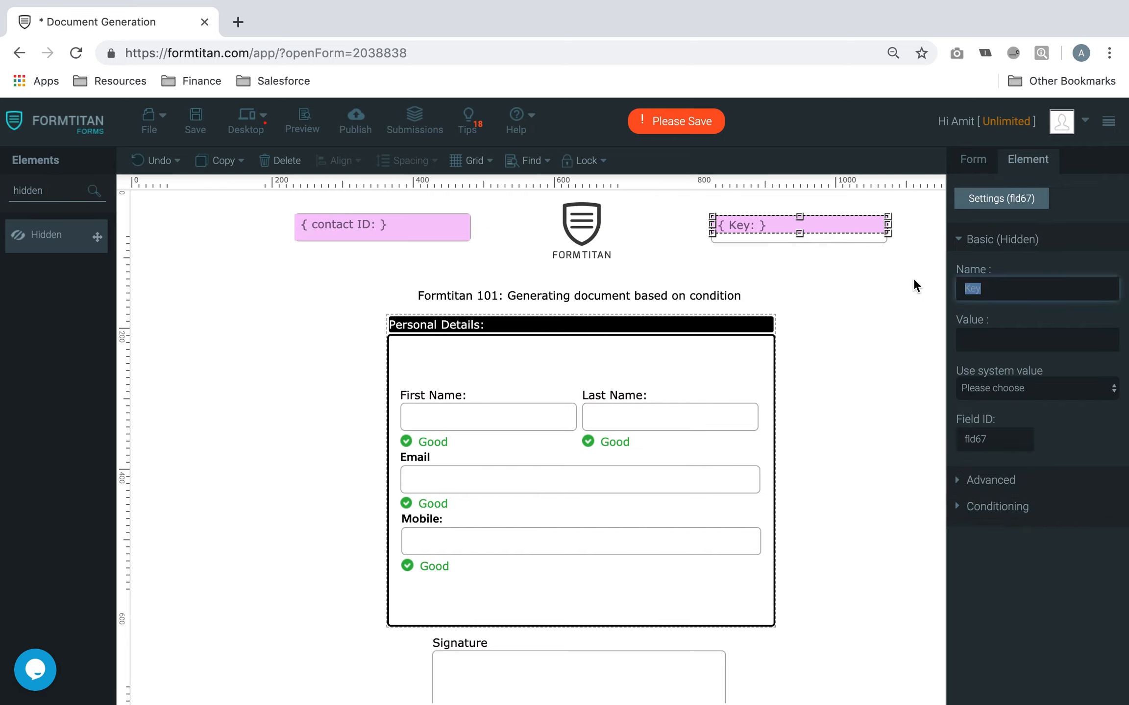
text(Conditi)
scroll(720, 322, down, 6)
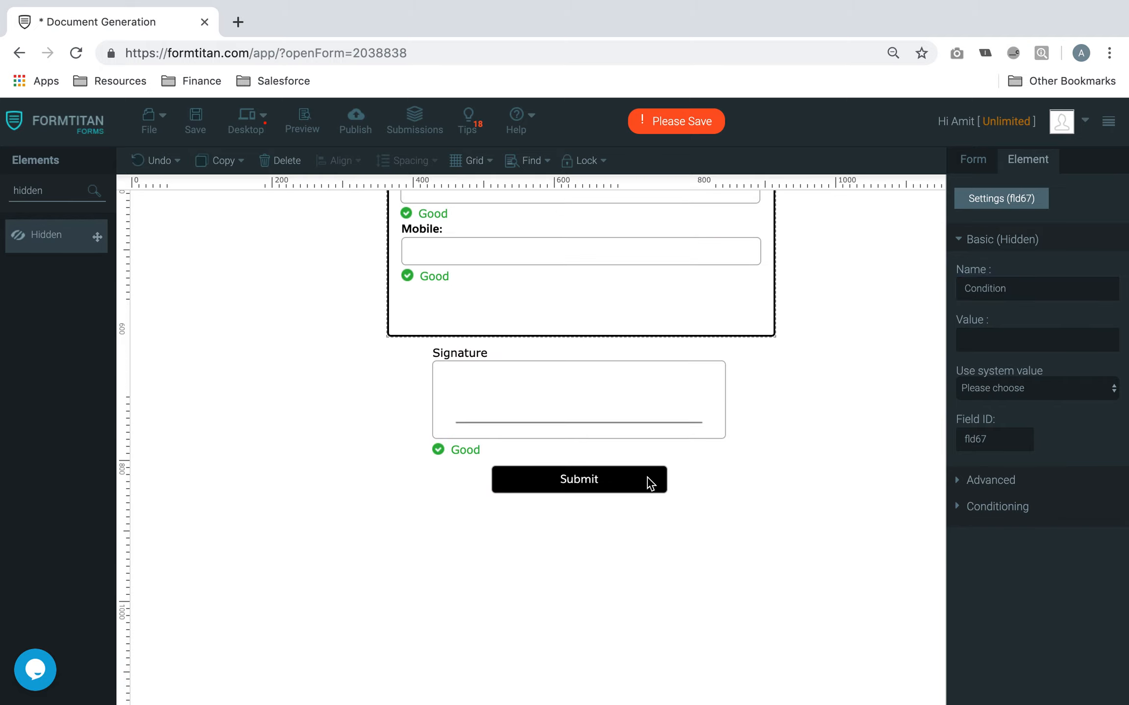
click(649, 482)
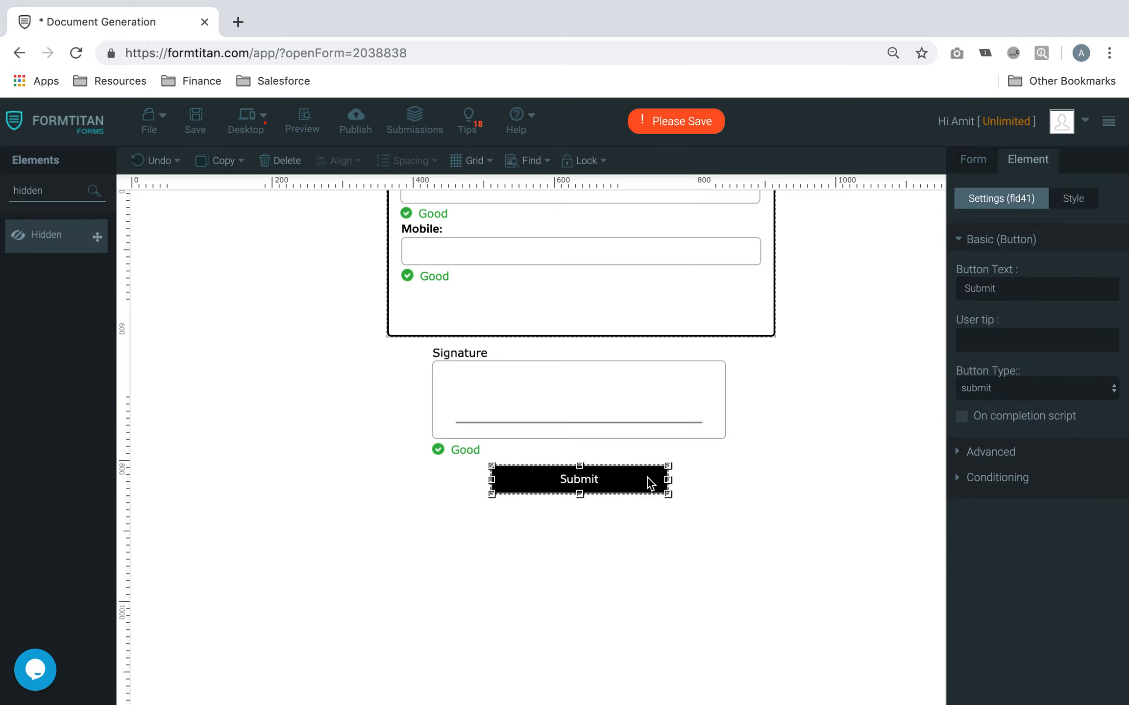
Switch the Submit button back to a Salesforce Action that generates a document, then save
click(1019, 397)
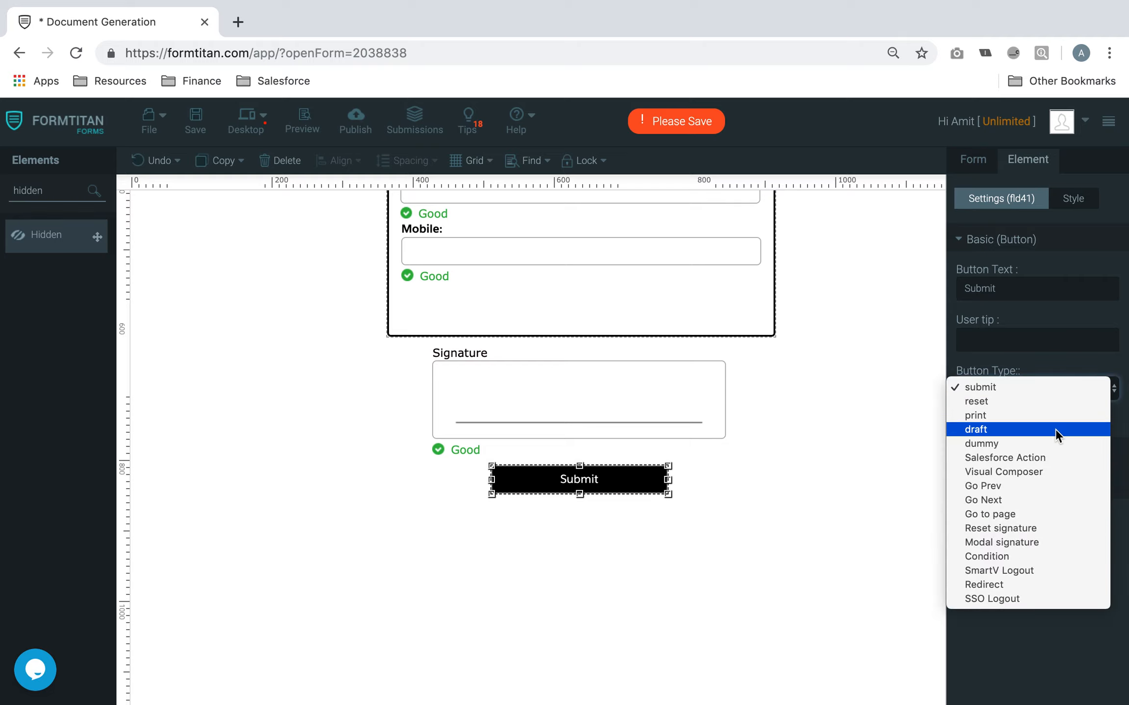
click(1046, 459)
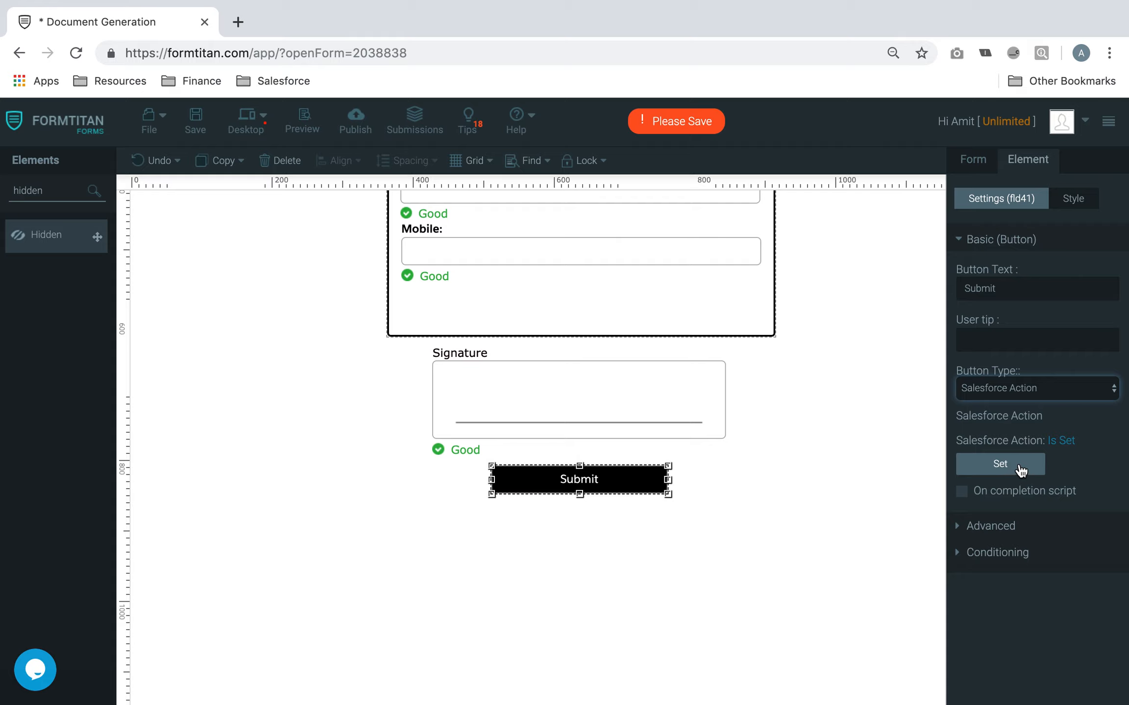
click(1020, 469)
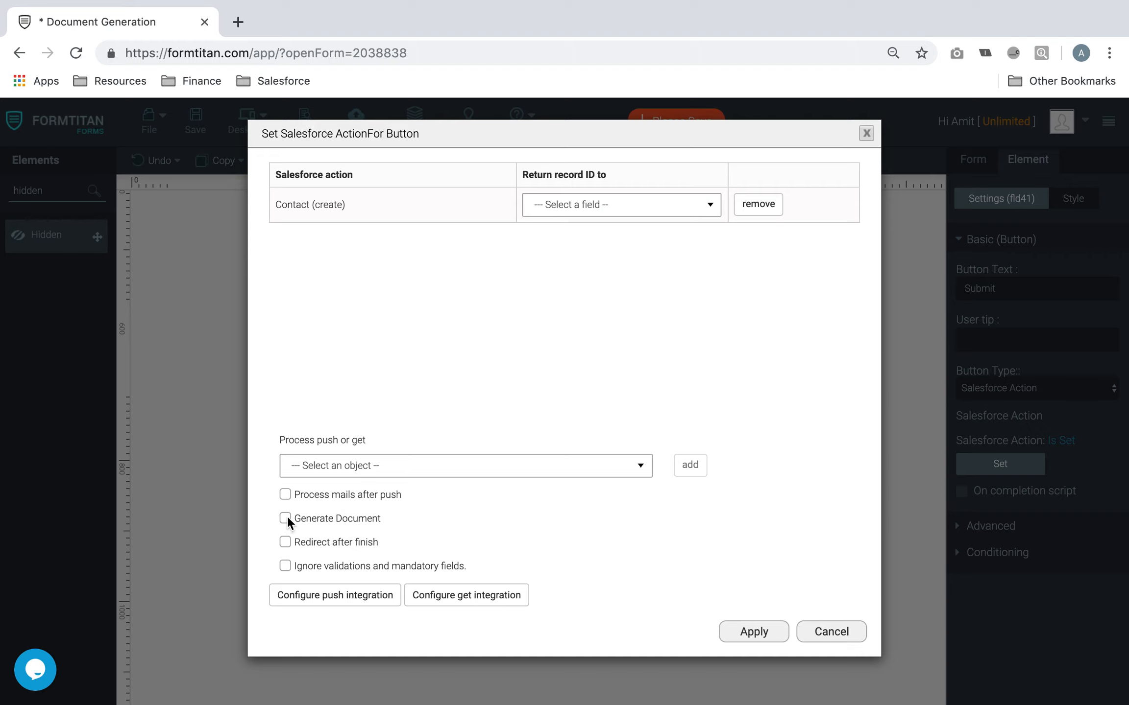
click(757, 631)
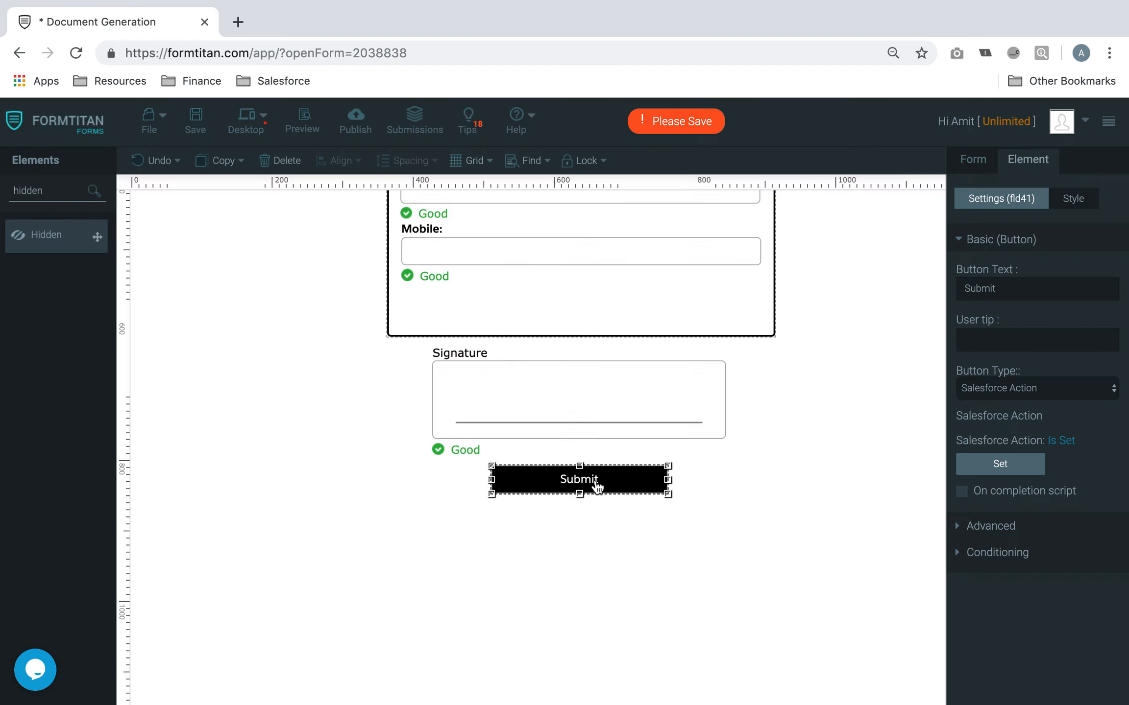
scroll(596, 485, up, 3)
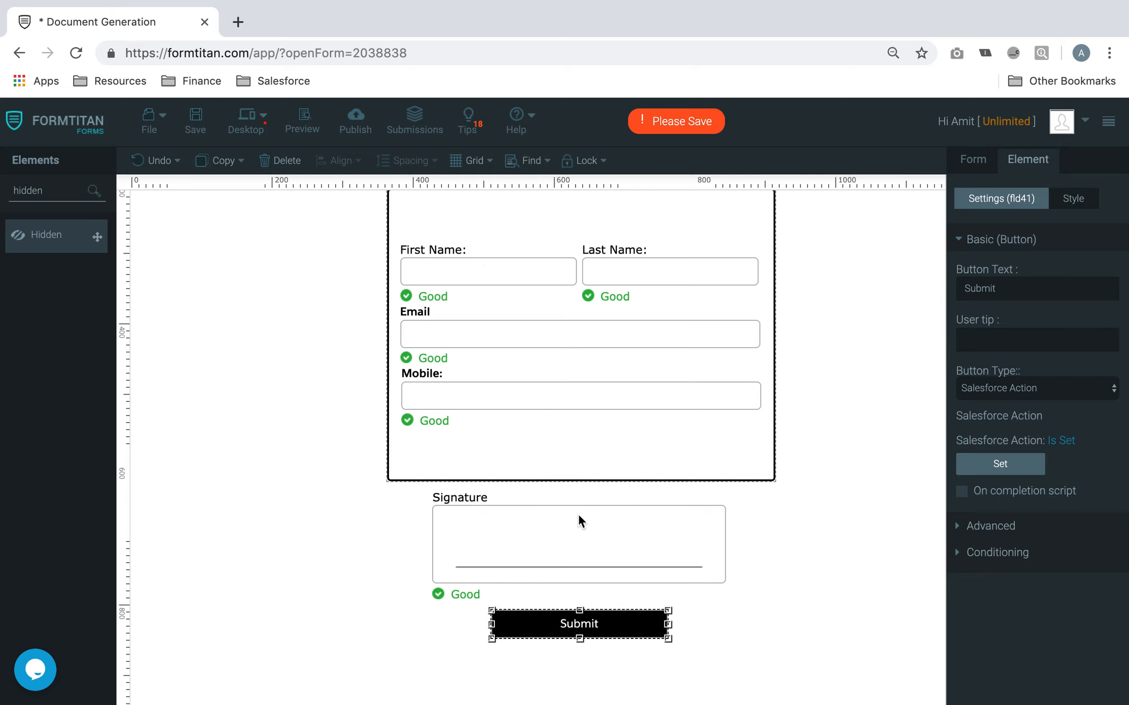
click(194, 124)
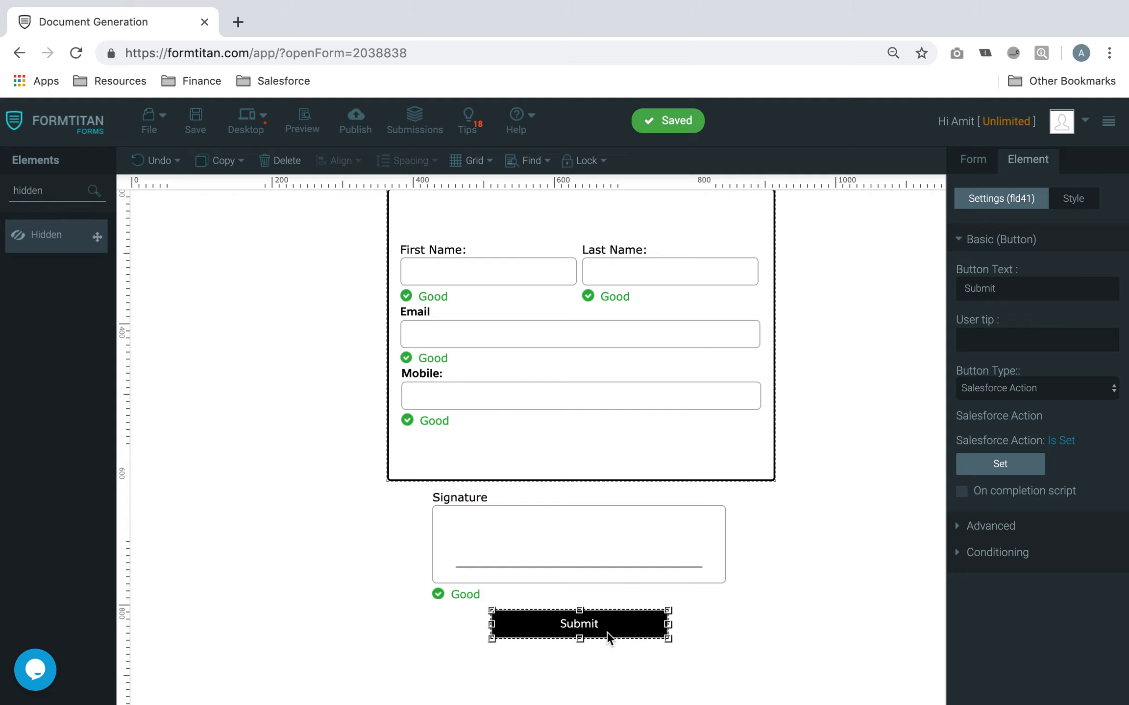
scroll(612, 630, up, 3)
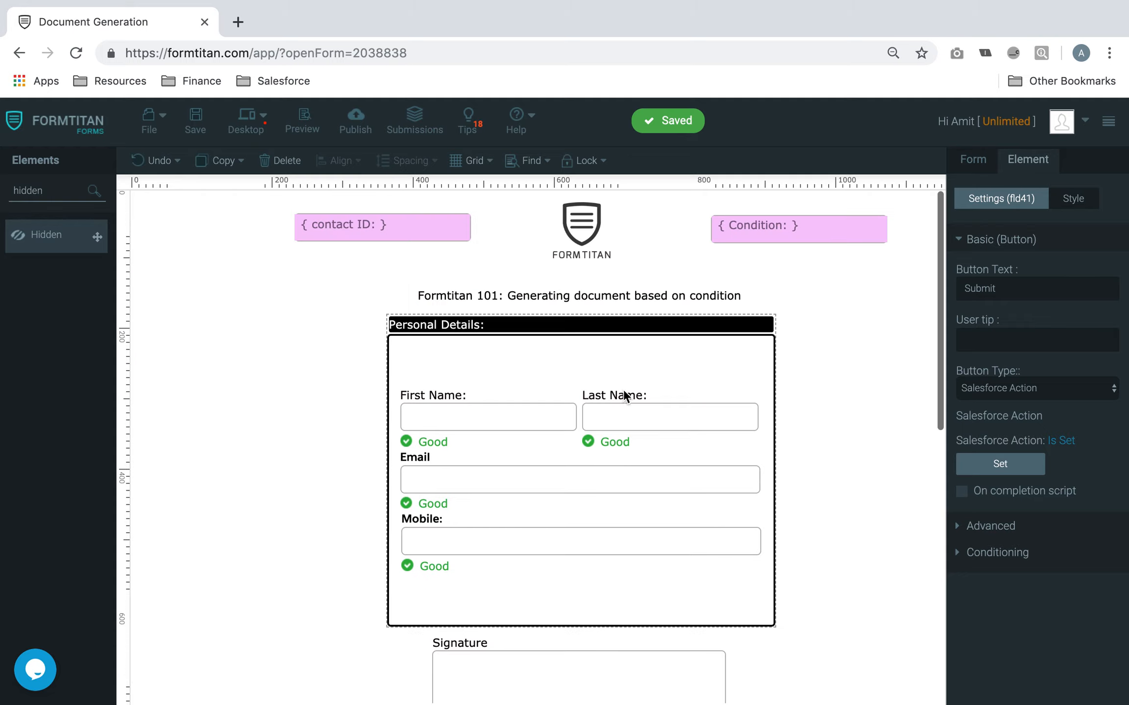
Open the Registration Form PDF's settings from the form's Document generation section
click(777, 227)
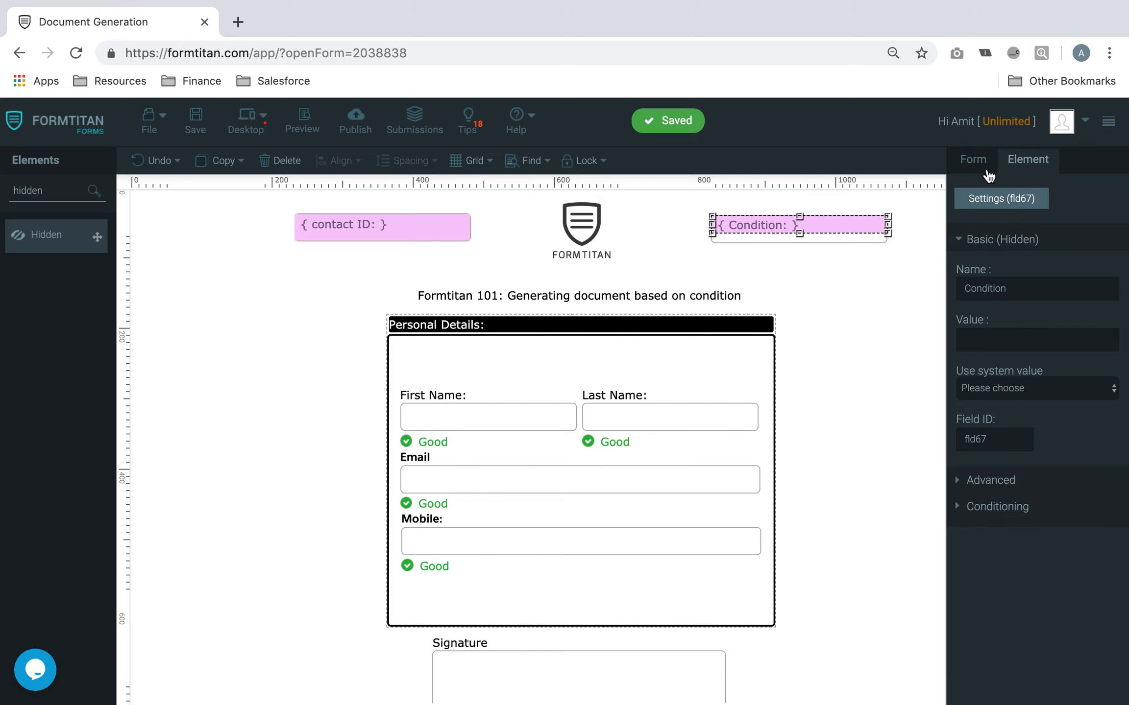
click(975, 161)
click(1023, 274)
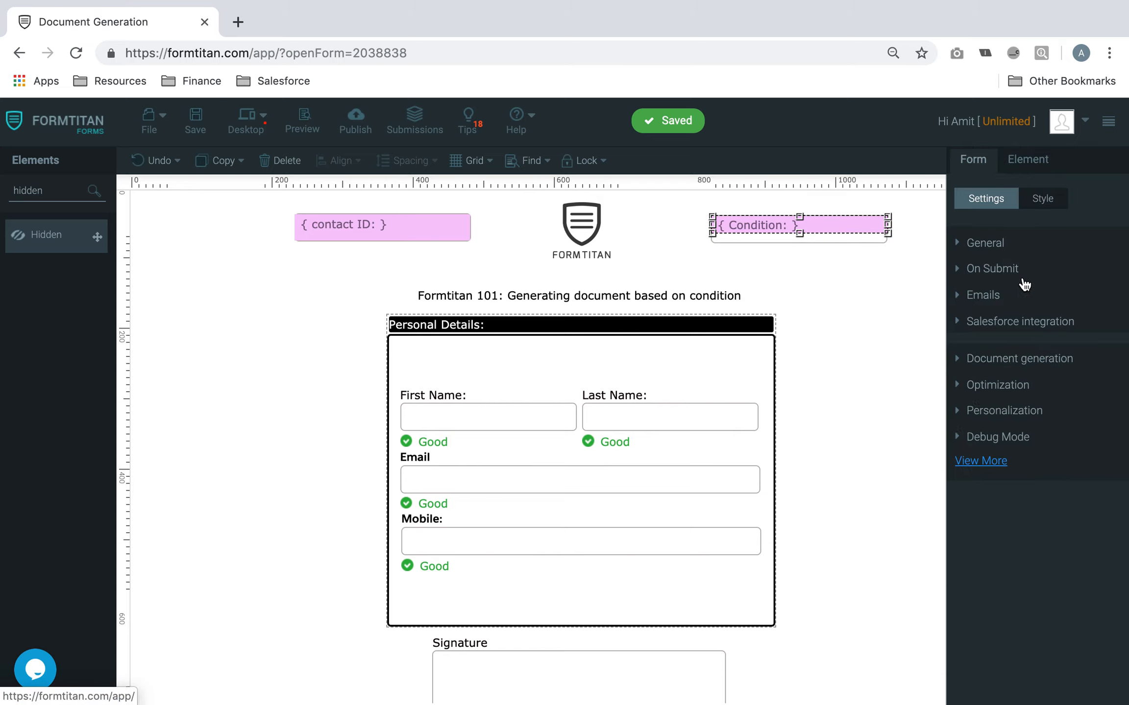
click(1044, 351)
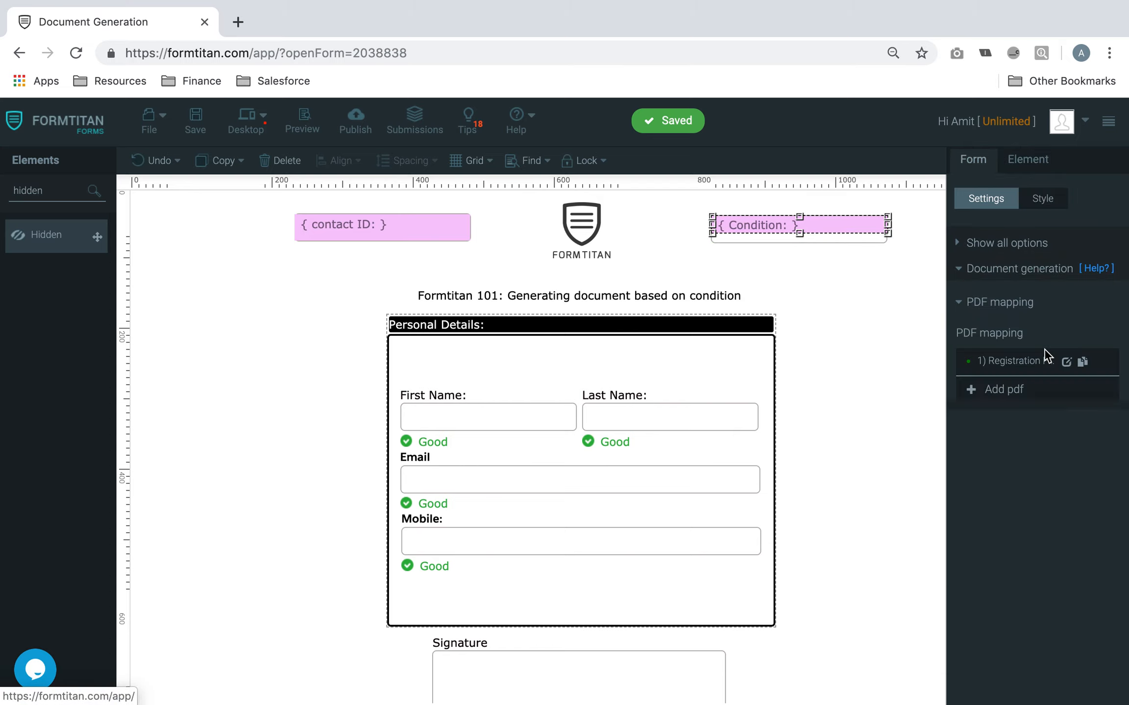
click(1066, 361)
scroll(516, 389, down, 1)
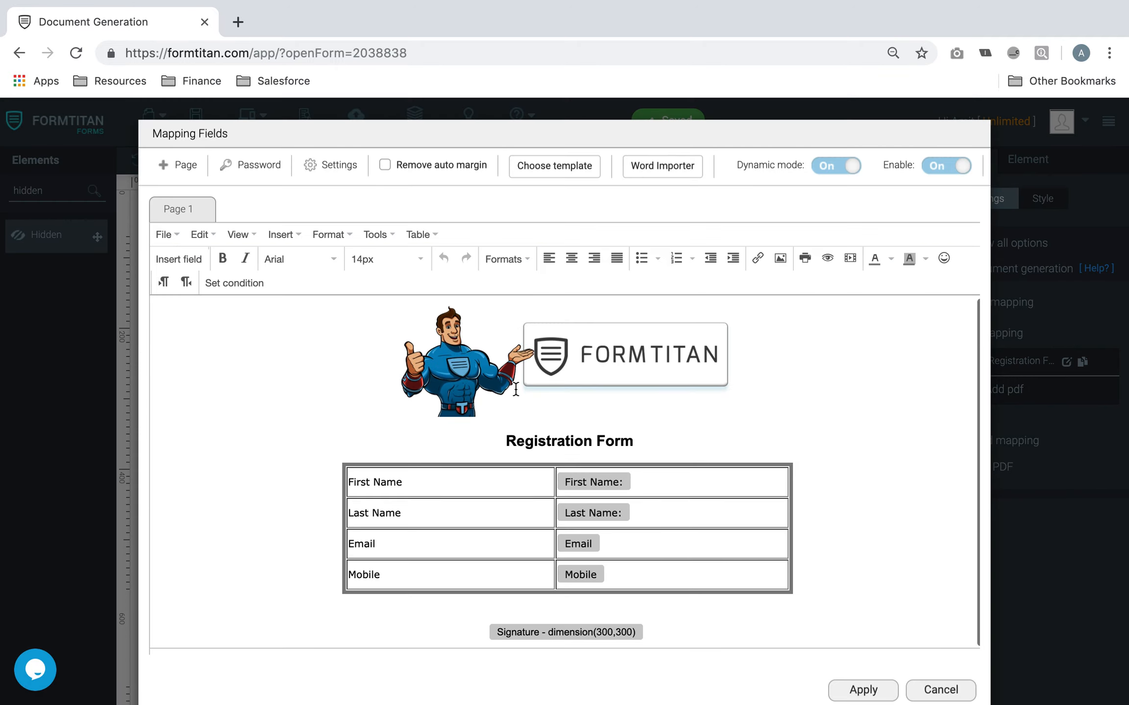
scroll(493, 542, down, 1)
scroll(492, 542, up, 1)
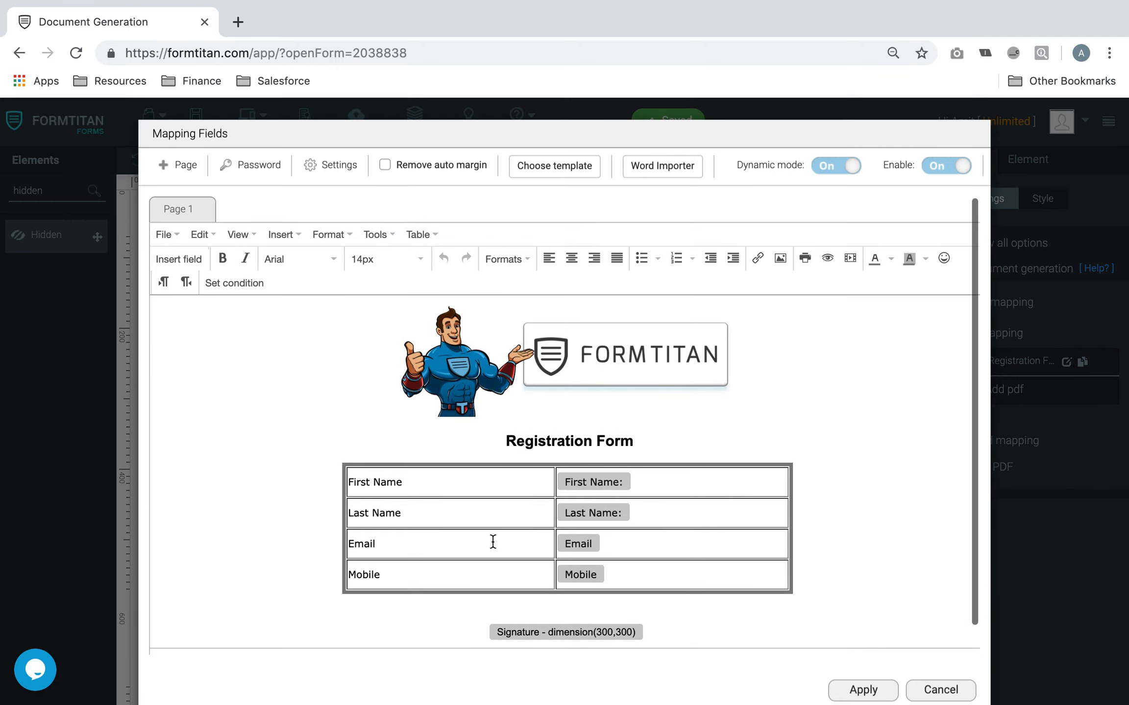
click(321, 165)
Enable Generate Condition for the PDF, leaving page-level conditions off
scroll(390, 392, down, 3)
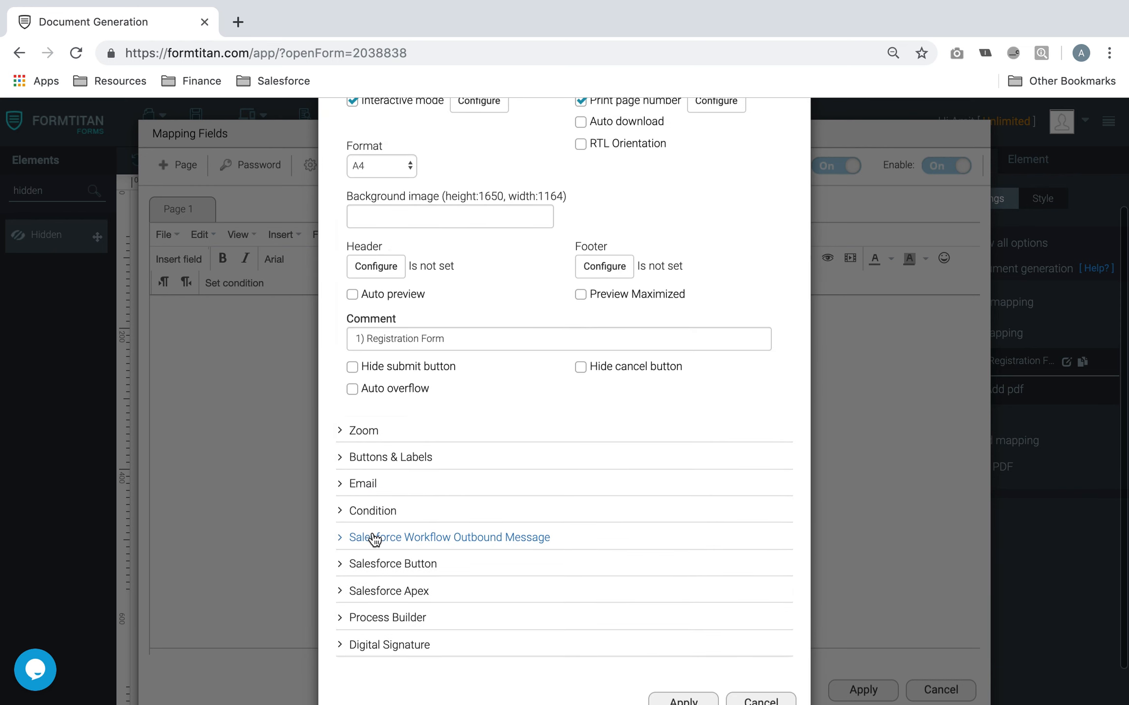
click(375, 513)
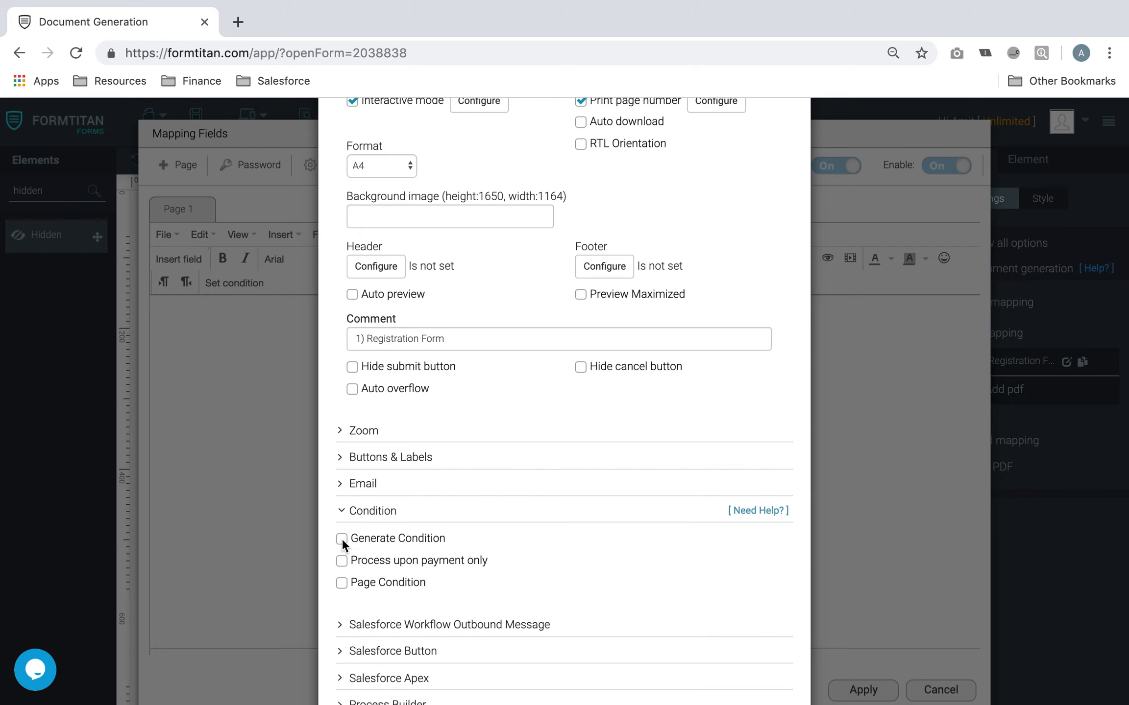
click(341, 538)
scroll(417, 545, down, 3)
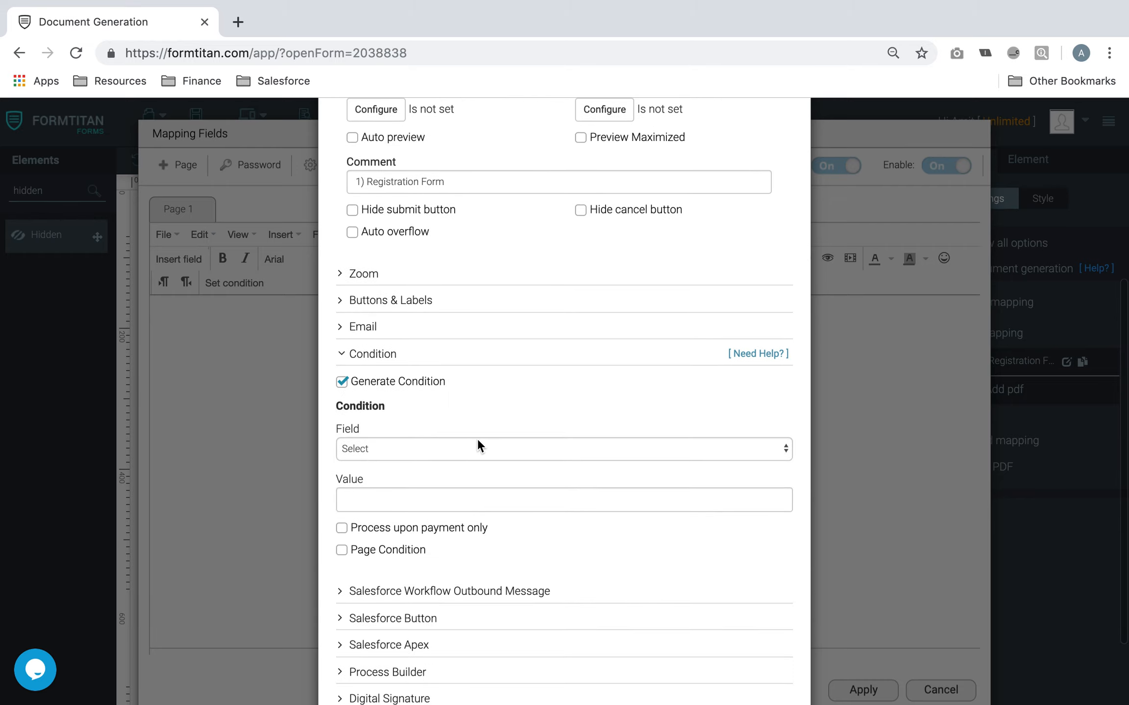
click(345, 547)
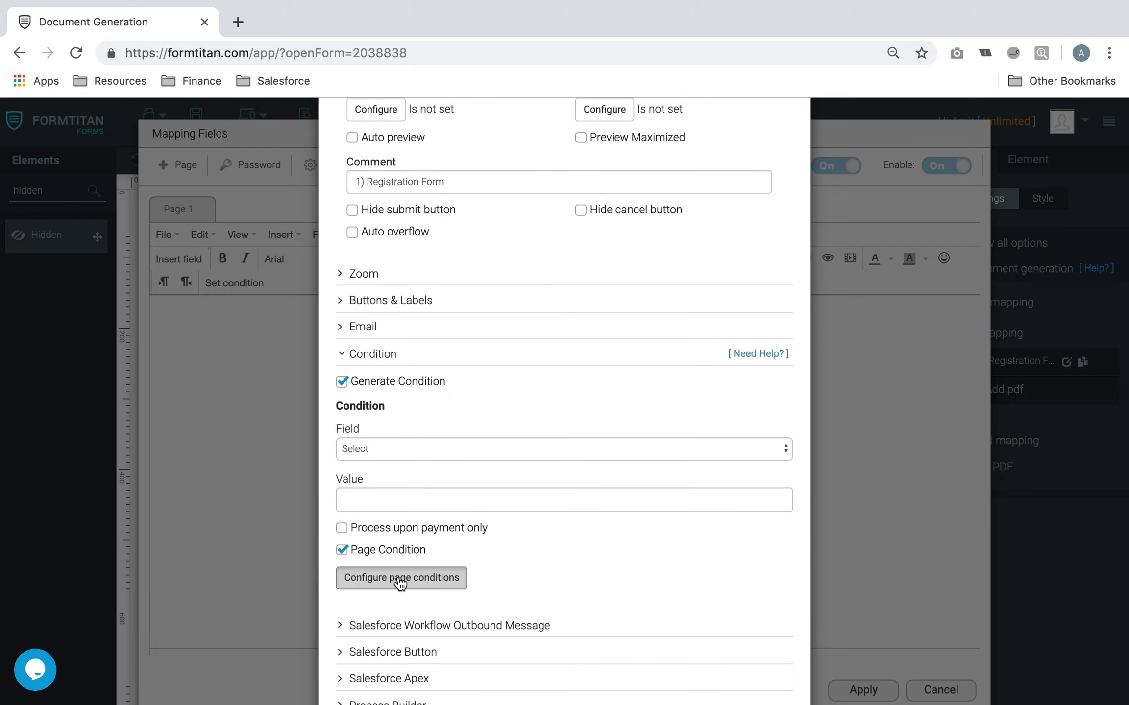
click(443, 578)
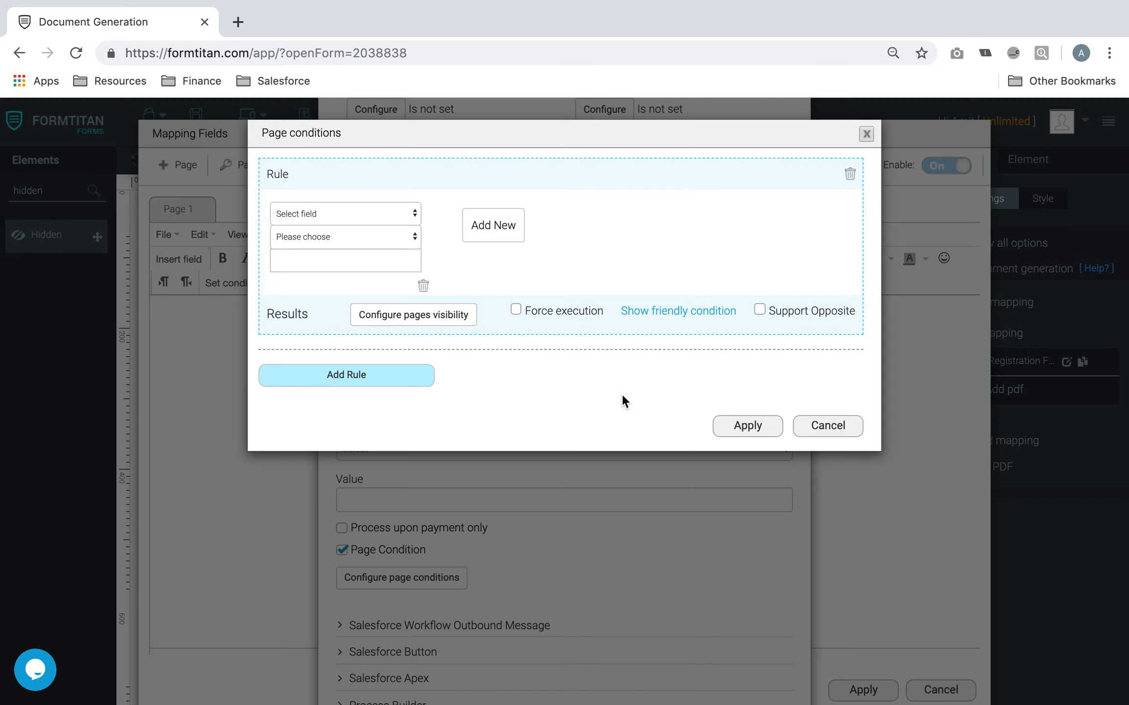
click(840, 426)
click(342, 550)
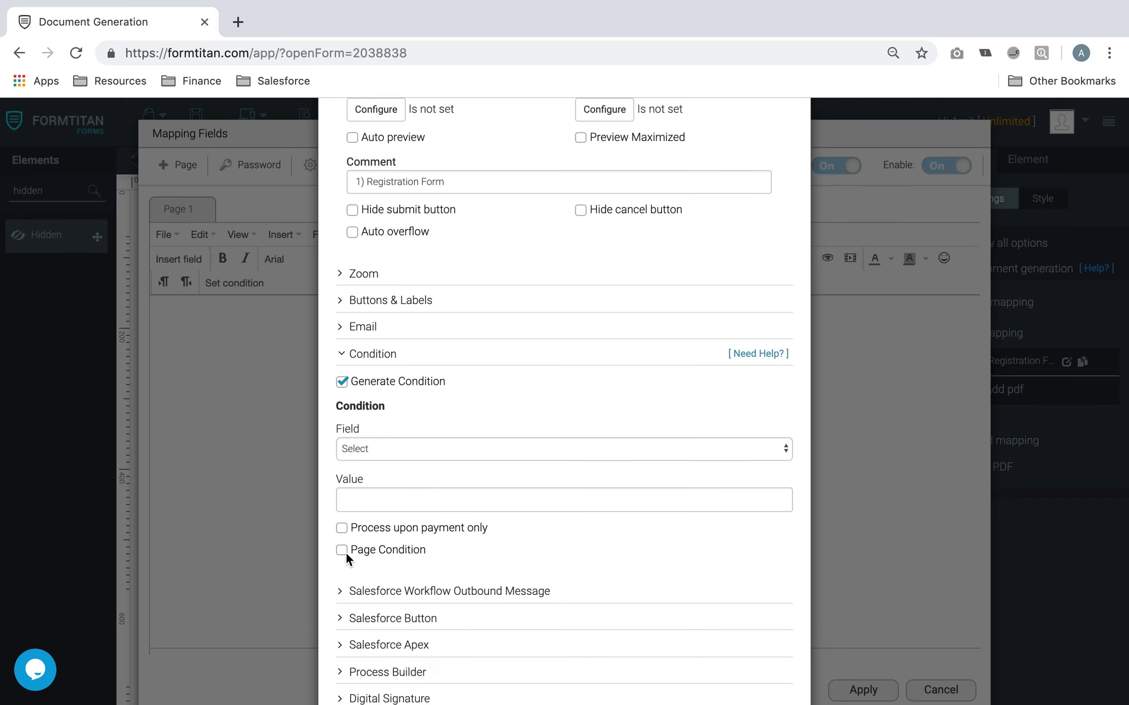
Set the condition rule to field Condition with value 'Email Is Recorded' and apply
scroll(456, 380, down, 1)
scroll(456, 378, down, 1)
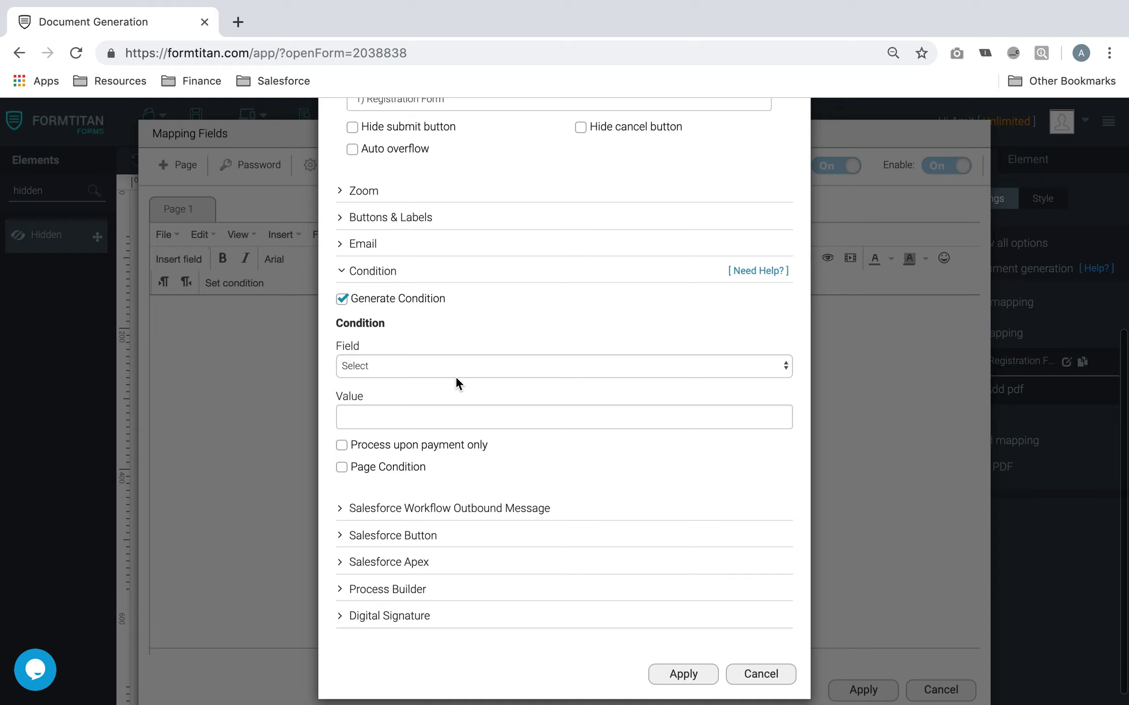
click(456, 377)
click(423, 394)
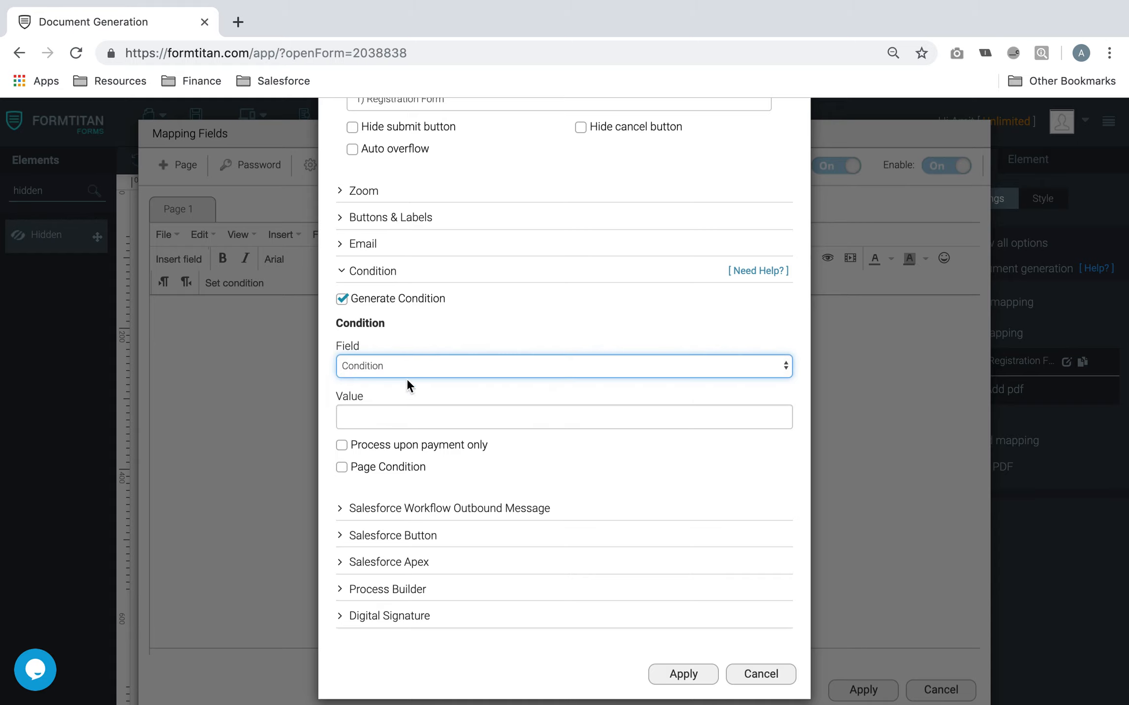
click(430, 413)
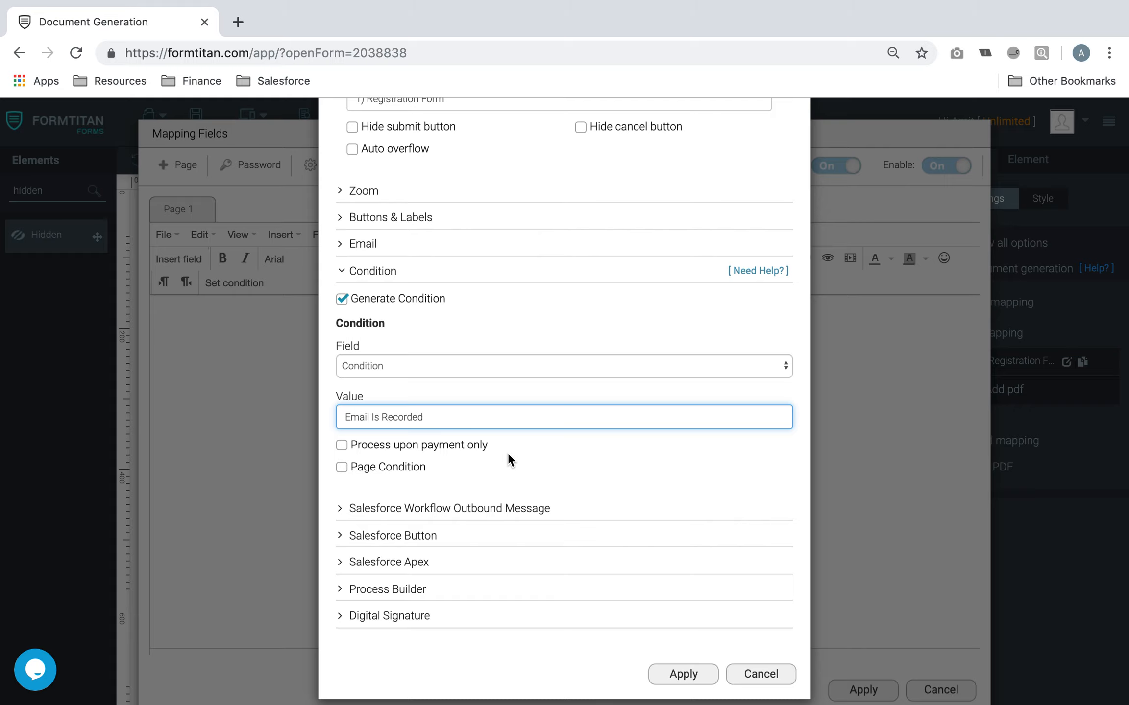
scroll(555, 488, down, 1)
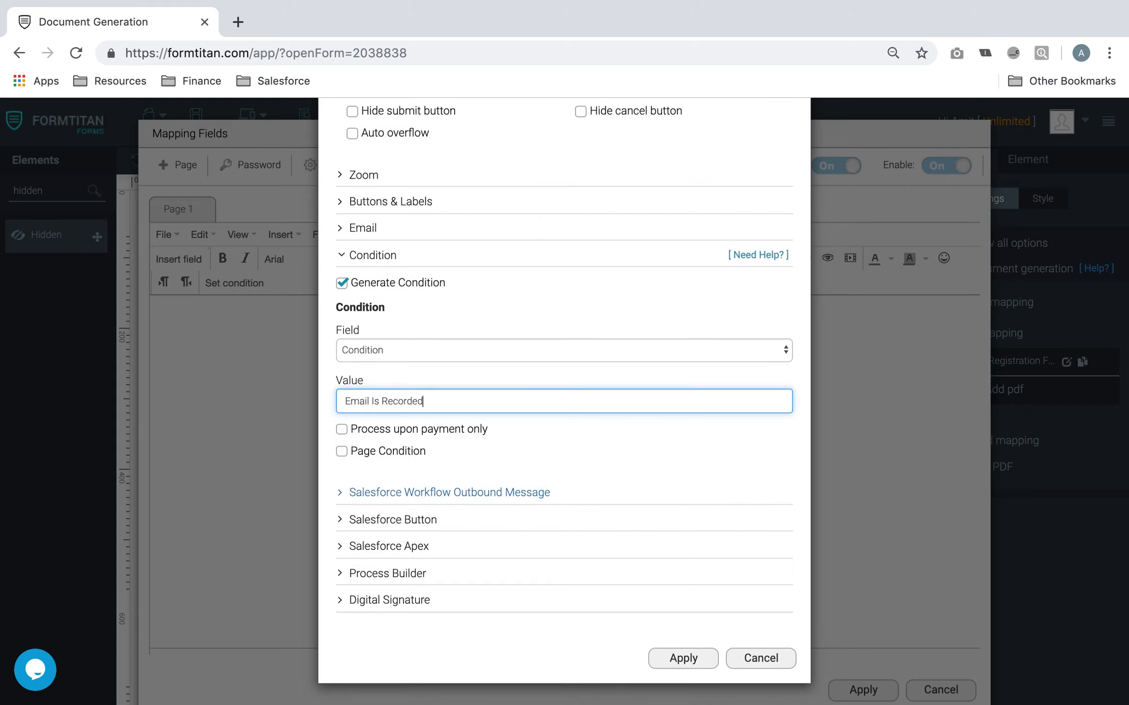
click(711, 655)
Confirm the Registration Form PDF mapping, save the form, and select the Condition field
click(864, 689)
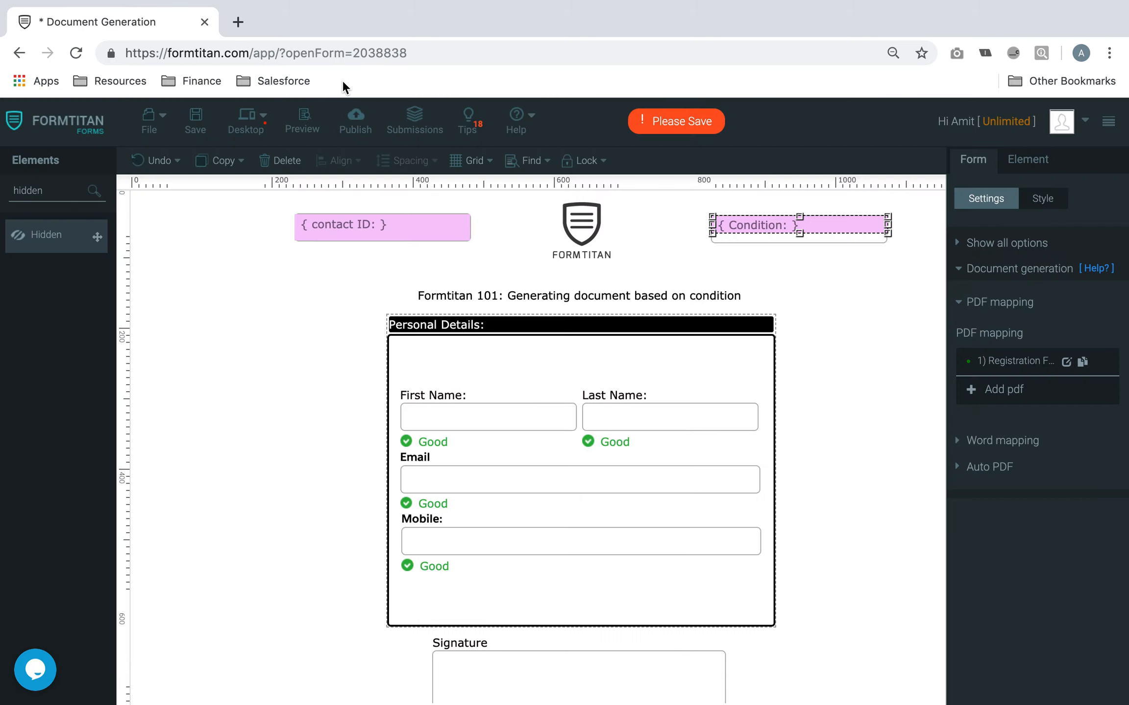
click(195, 120)
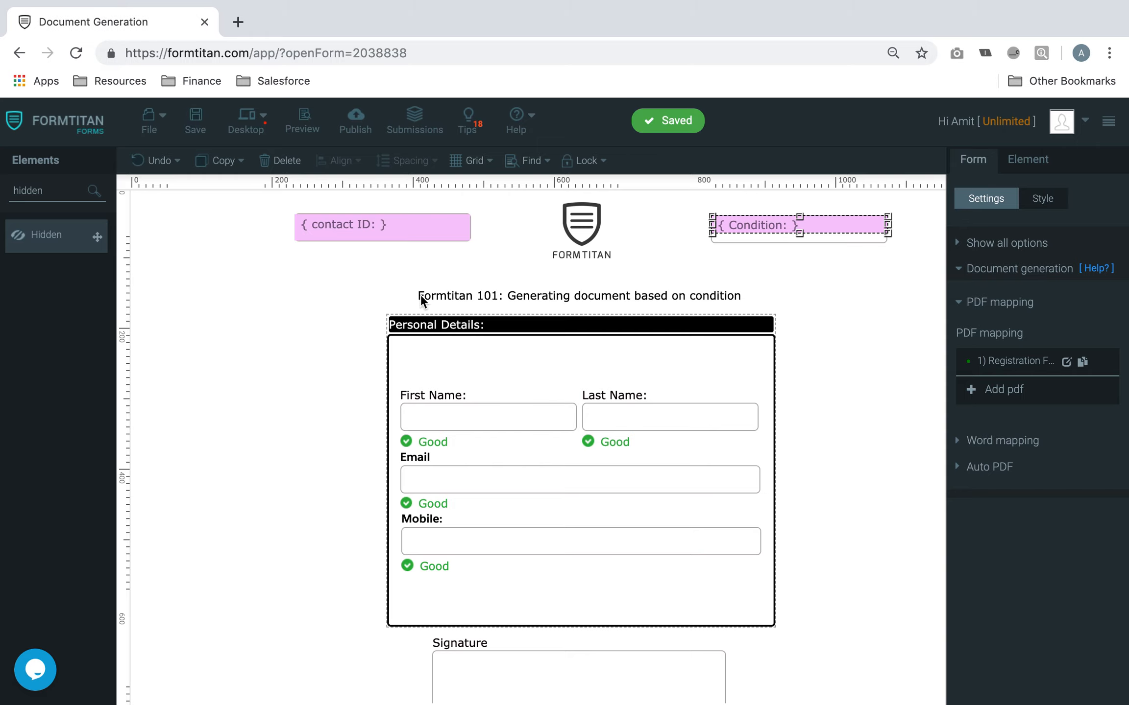
scroll(469, 324, down, 2)
scroll(470, 324, up, 2)
click(799, 223)
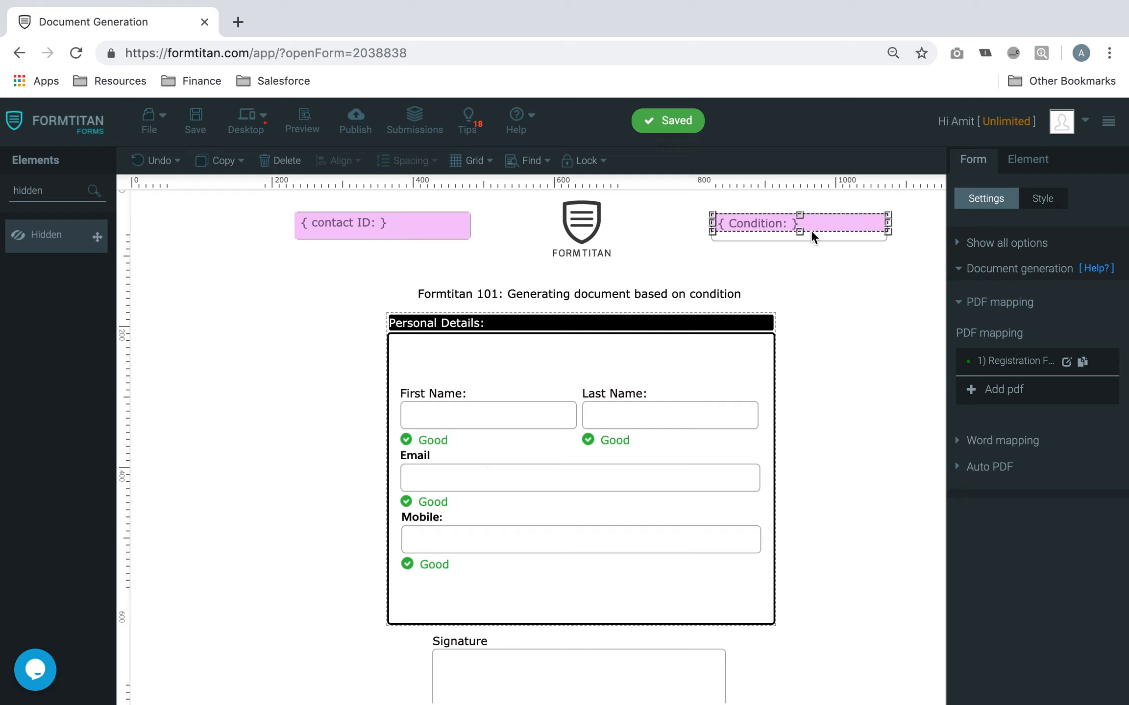
Reopen the Registration Form PDF settings and close them unchanged
click(1066, 361)
click(343, 171)
scroll(405, 622, down, 3)
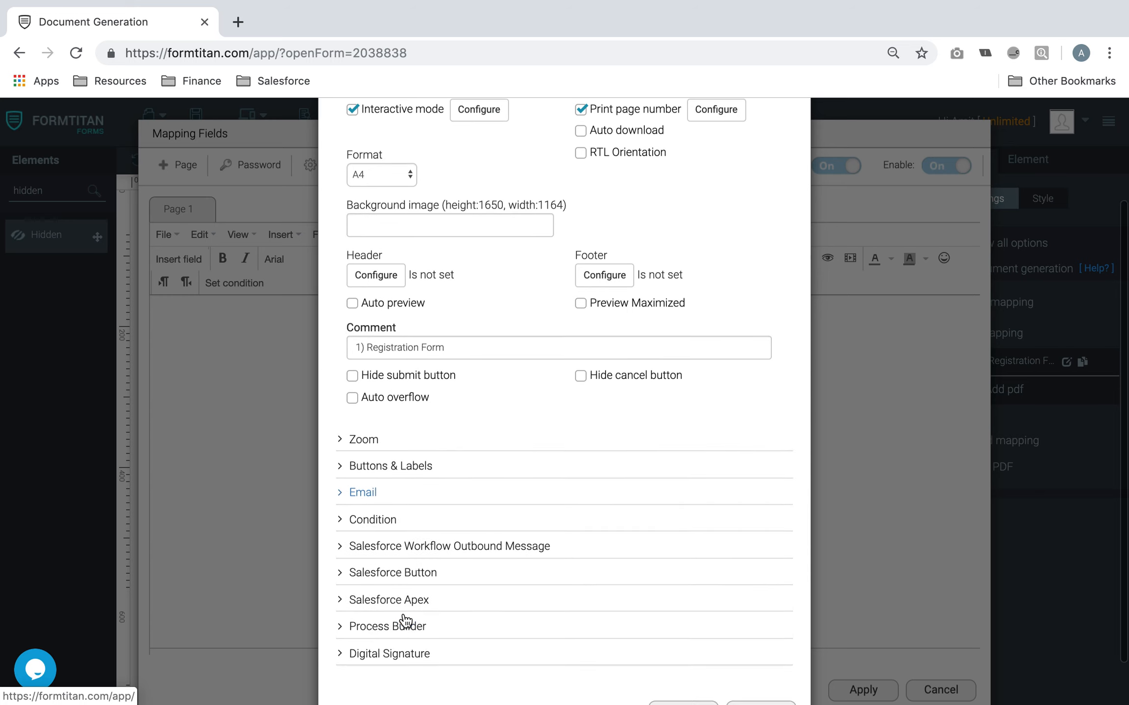
scroll(427, 434, up, 3)
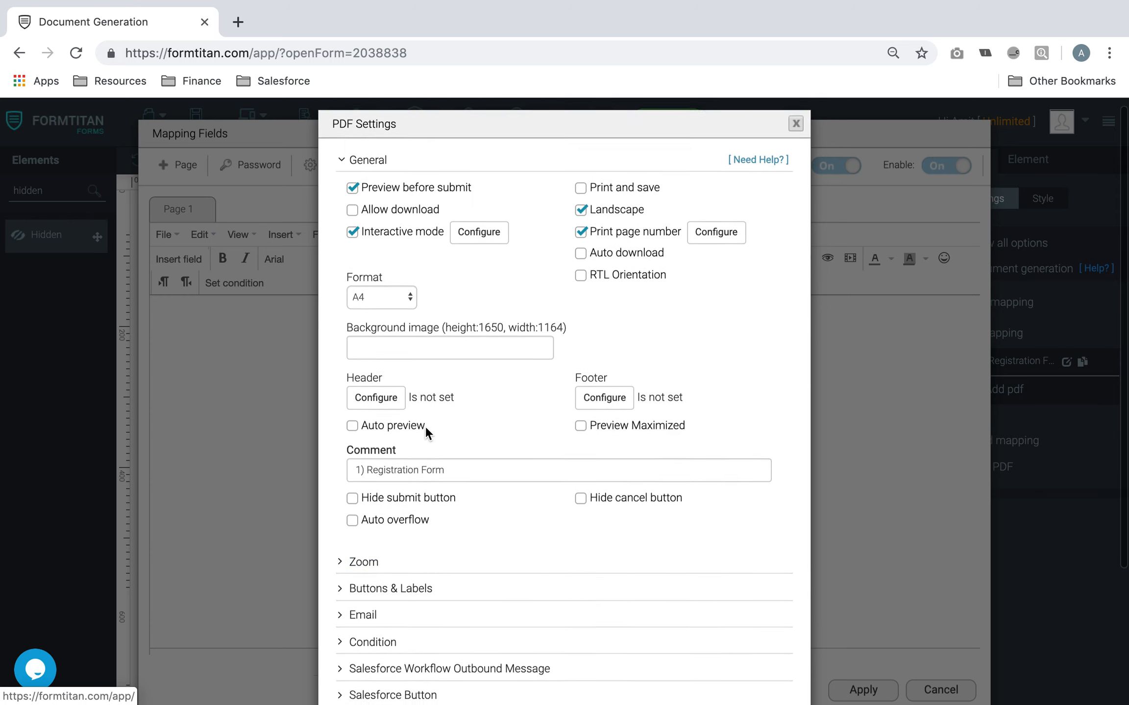
scroll(428, 433, down, 5)
click(761, 661)
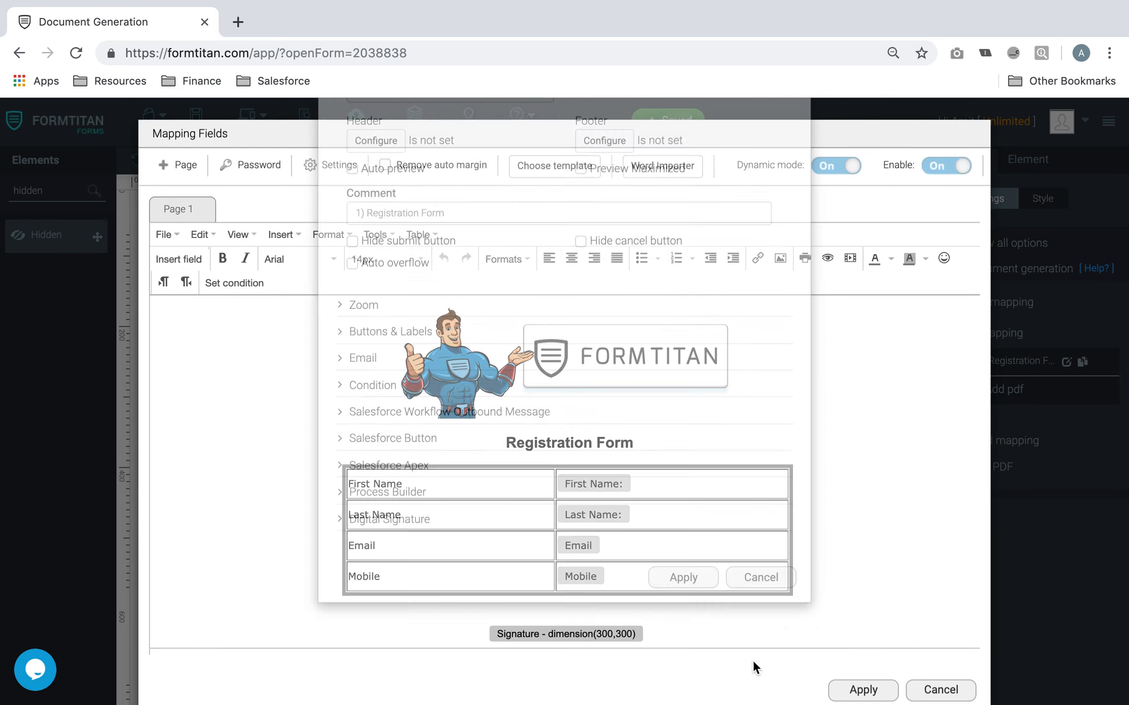
Verify the PDF's condition options, apply the settings and confirm the field mapping
click(325, 168)
scroll(385, 487, down, 3)
click(376, 521)
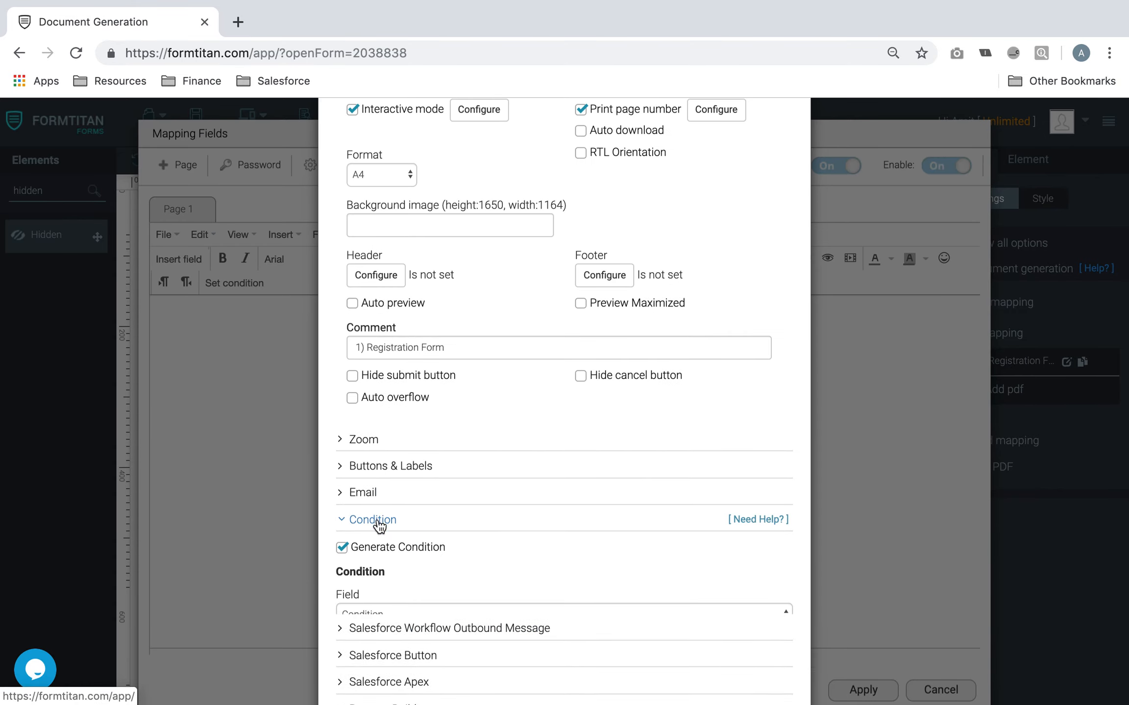
scroll(690, 594, down, 5)
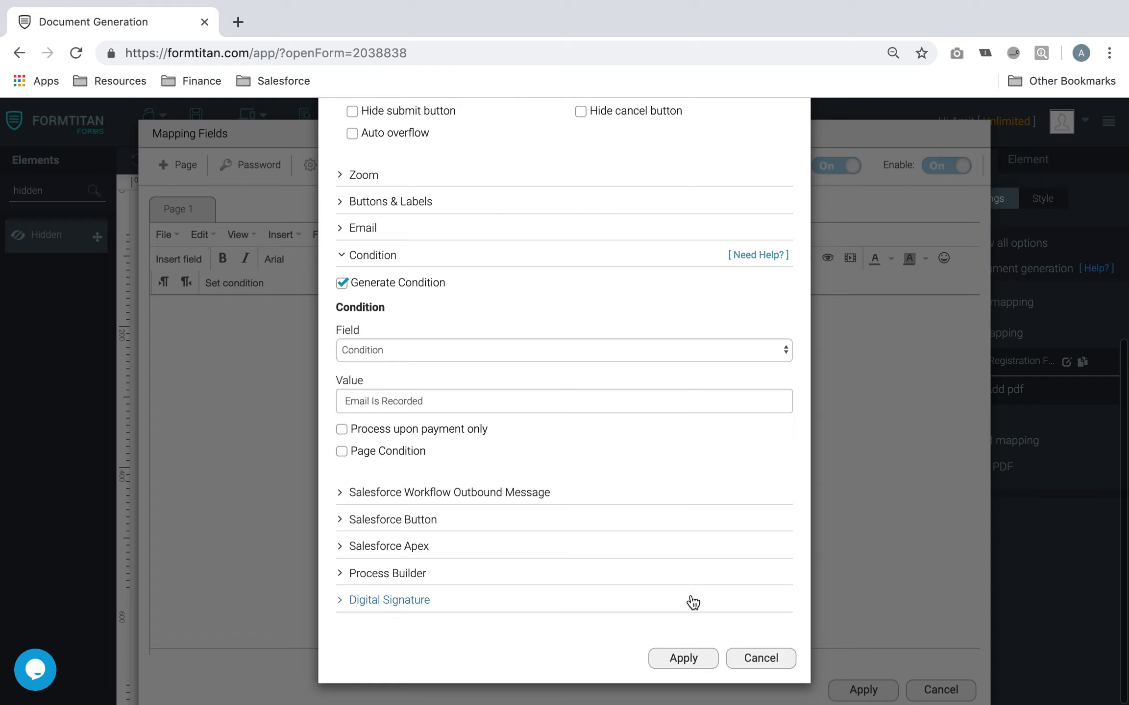
click(680, 657)
click(896, 687)
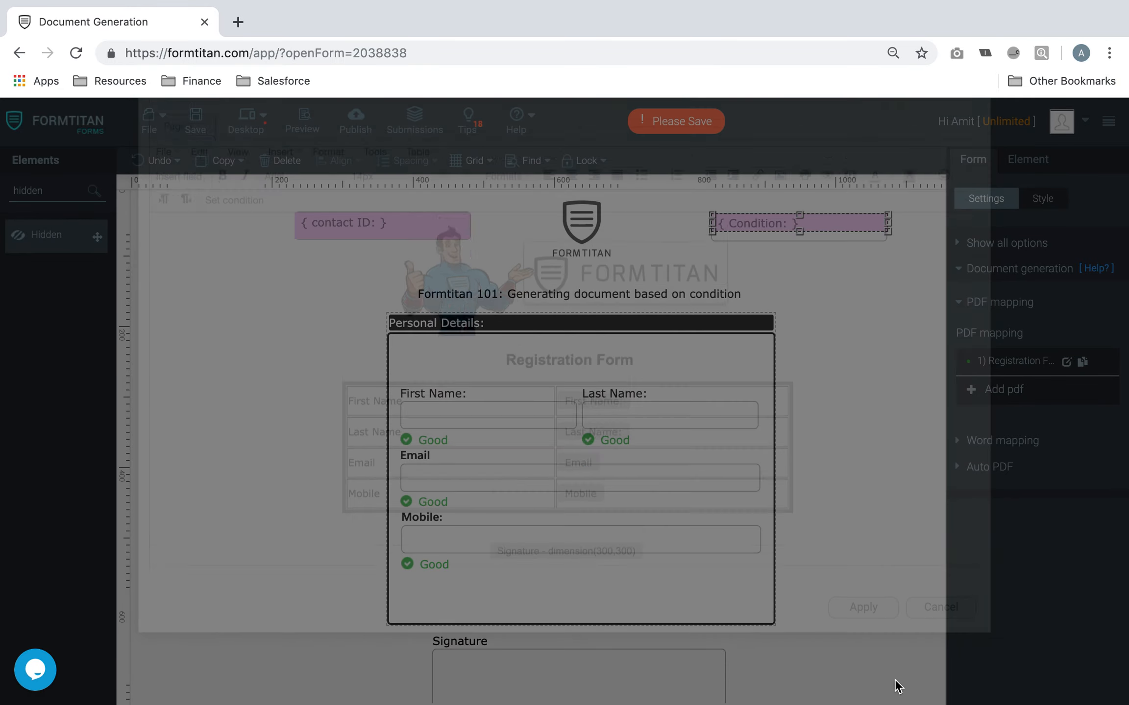
click(547, 473)
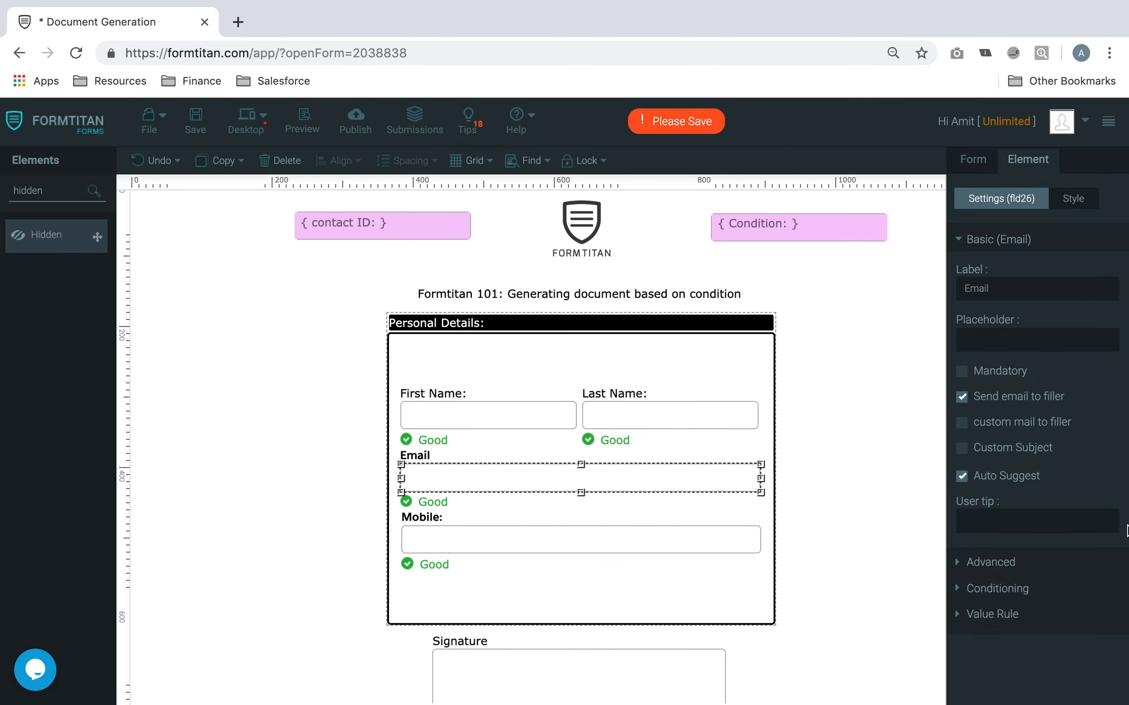
Add a condition on the Email field for when it is not empty, listing all fields and actions
click(1001, 588)
click(999, 371)
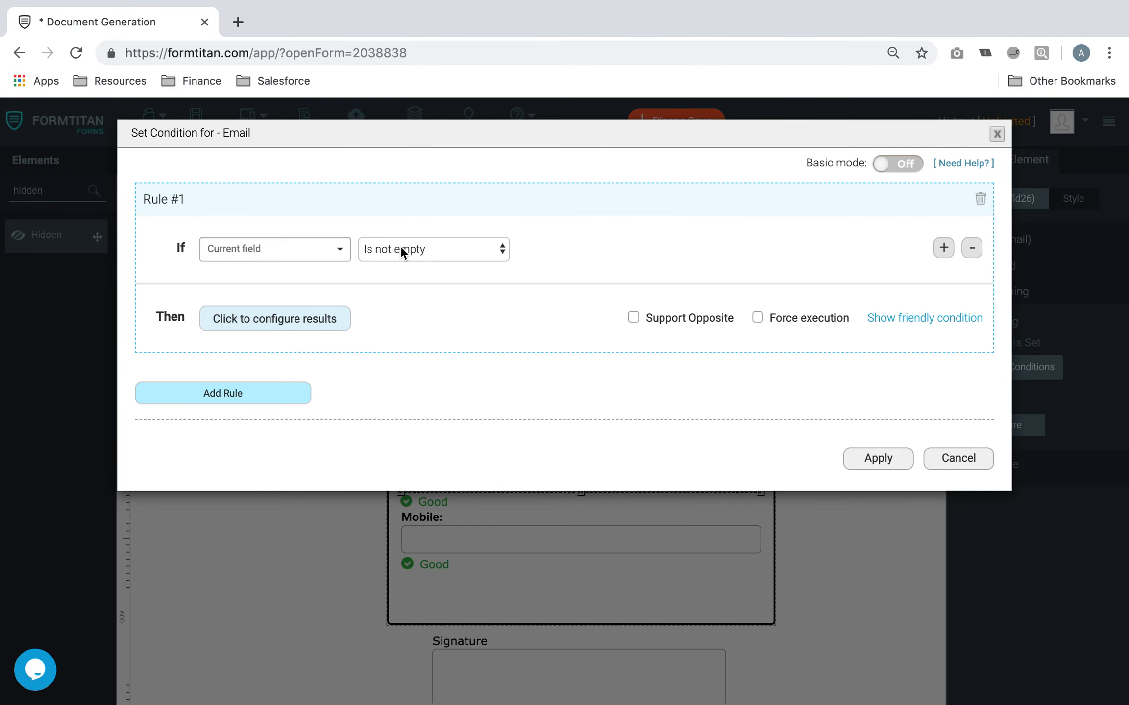
click(314, 323)
scroll(756, 314, down, 3)
click(499, 176)
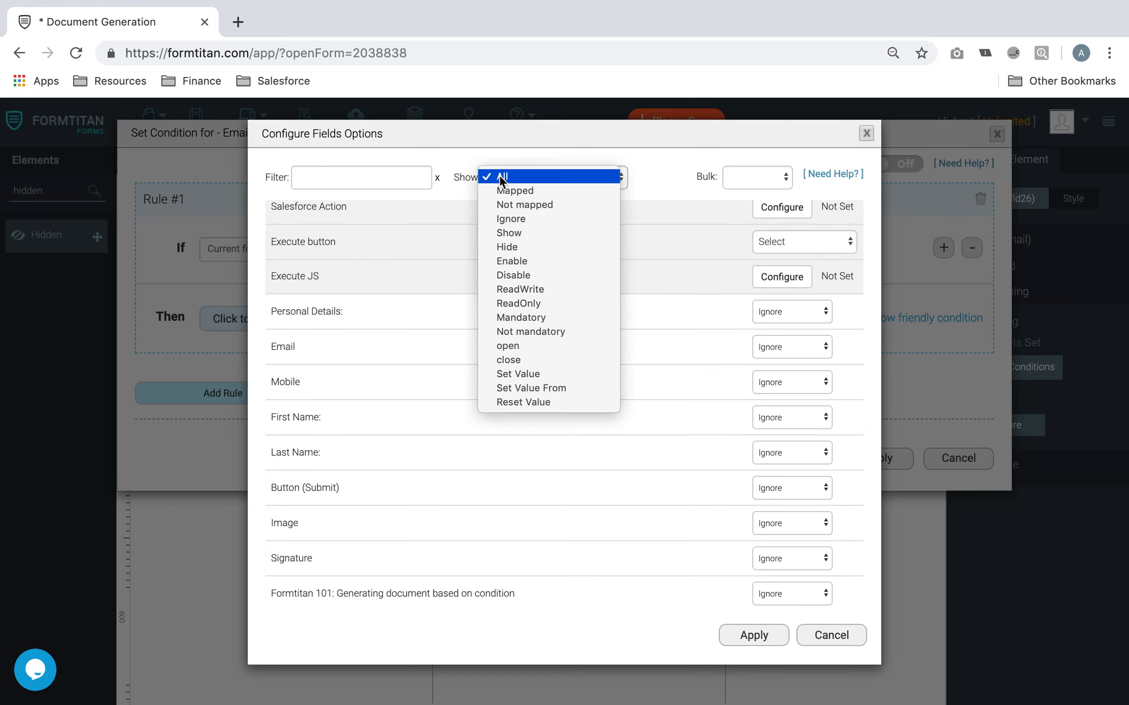
click(525, 188)
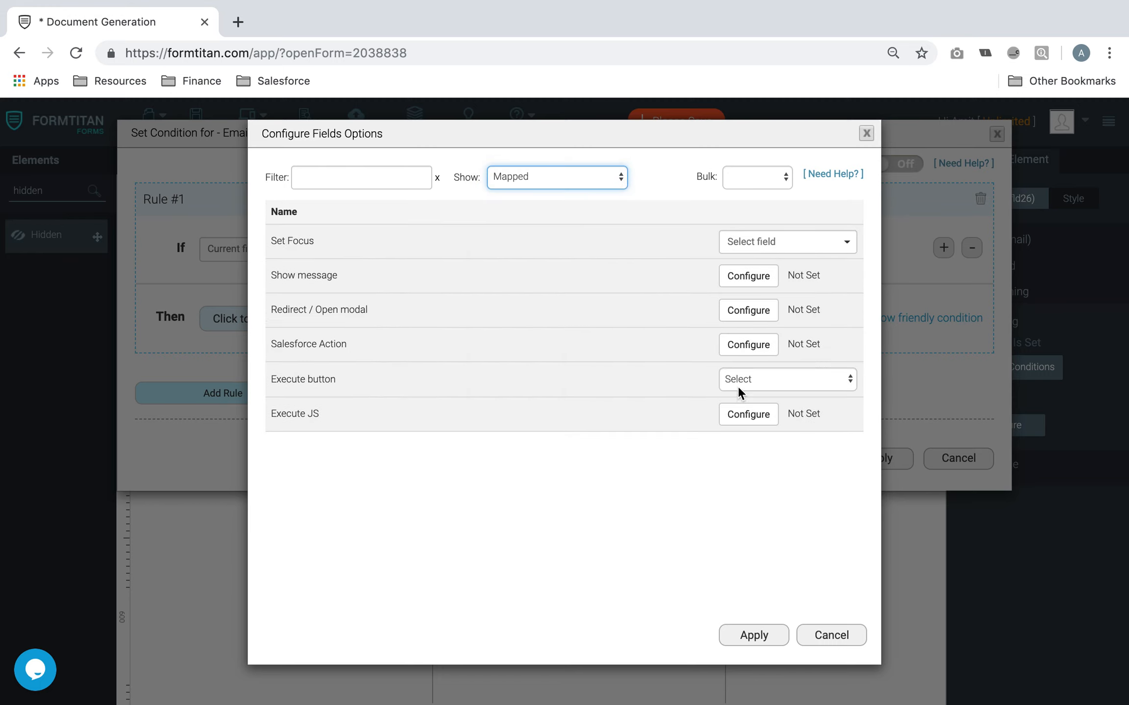
click(558, 179)
click(547, 164)
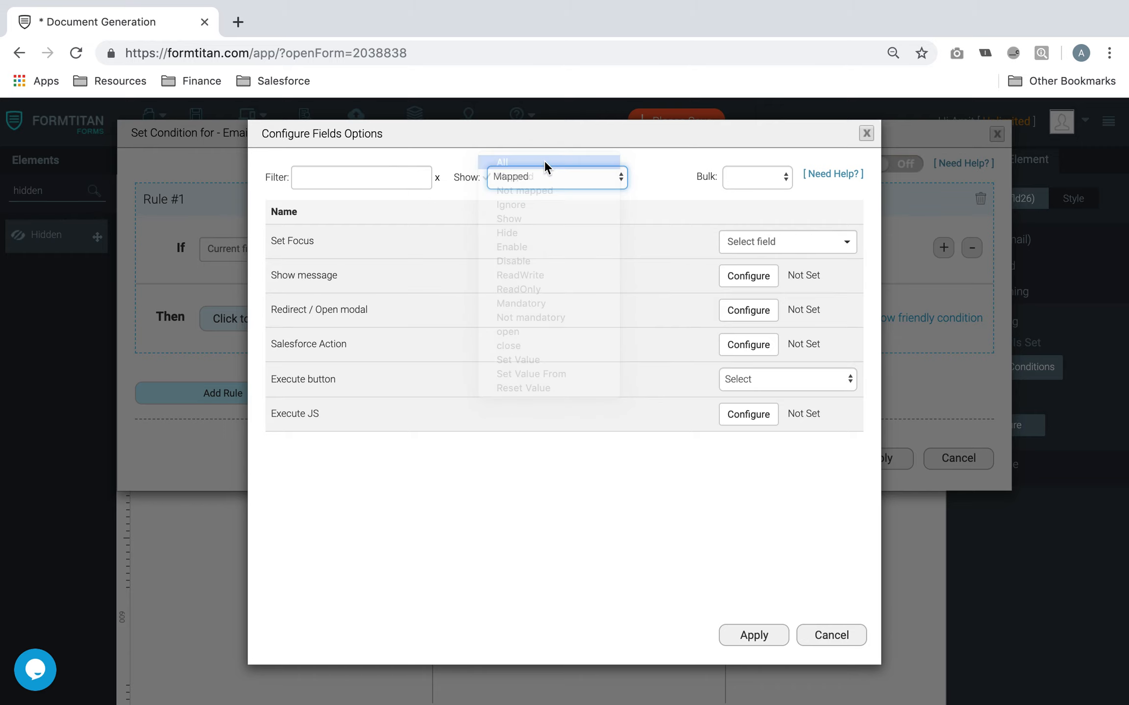
scroll(642, 343, down, 5)
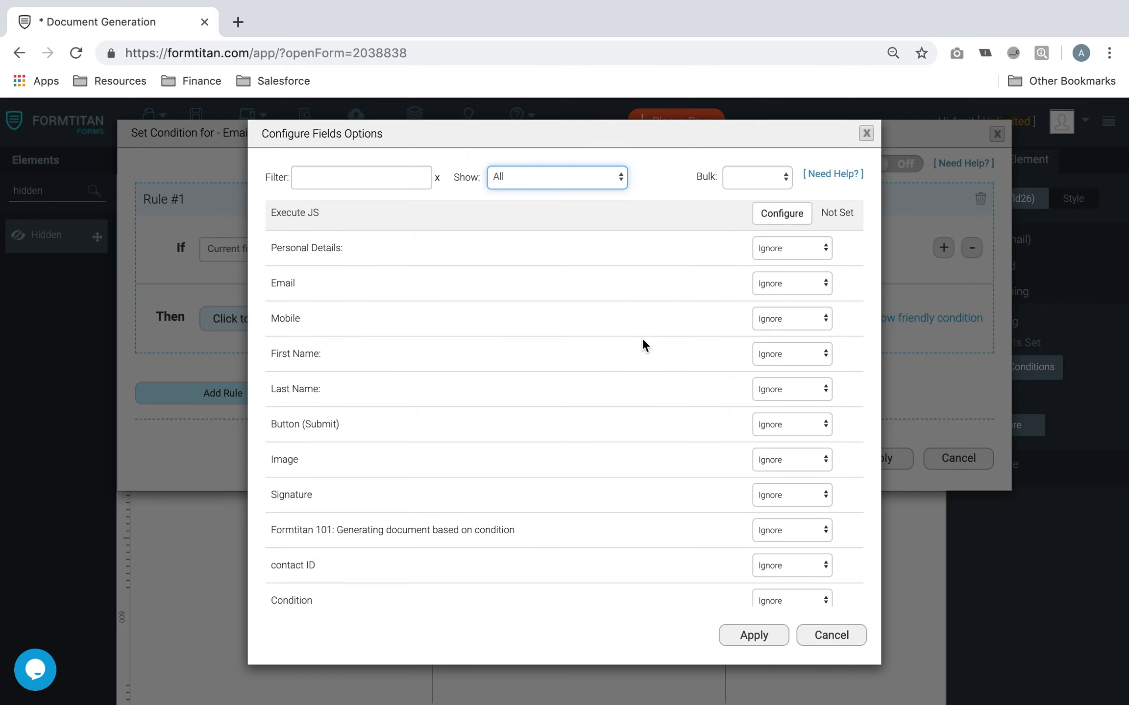
scroll(642, 336, down, 1)
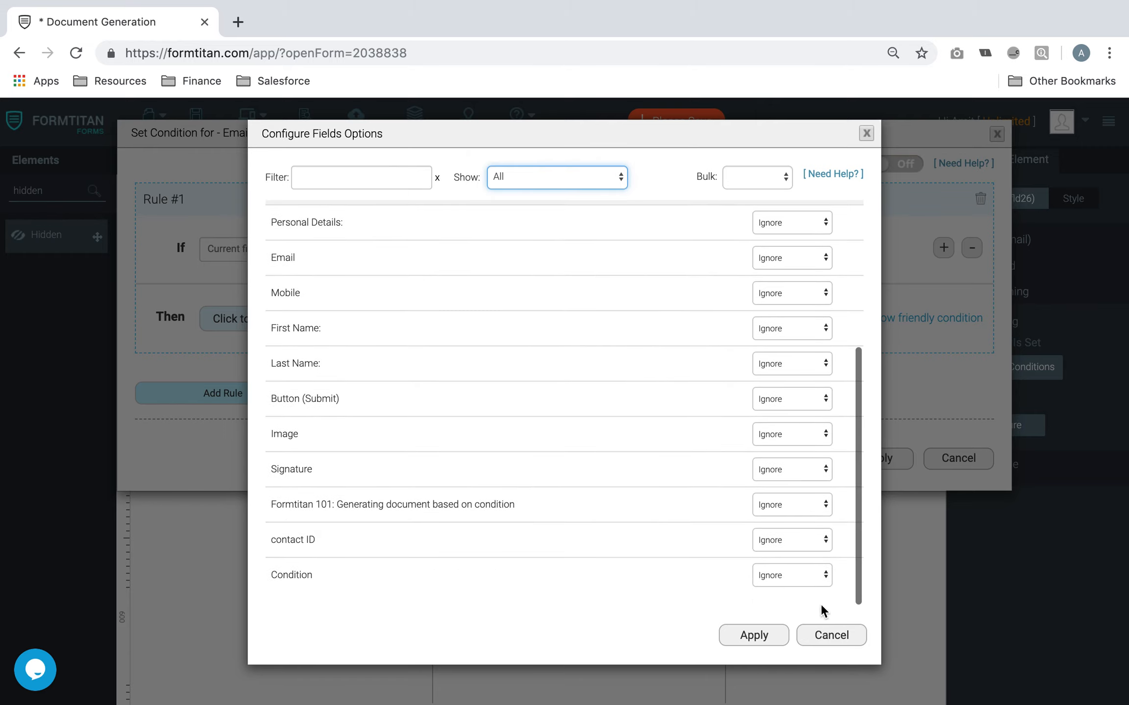
Make the rule set Condition to 'Email Is Recorded', apply it and save the form
click(813, 577)
click(805, 606)
click(787, 575)
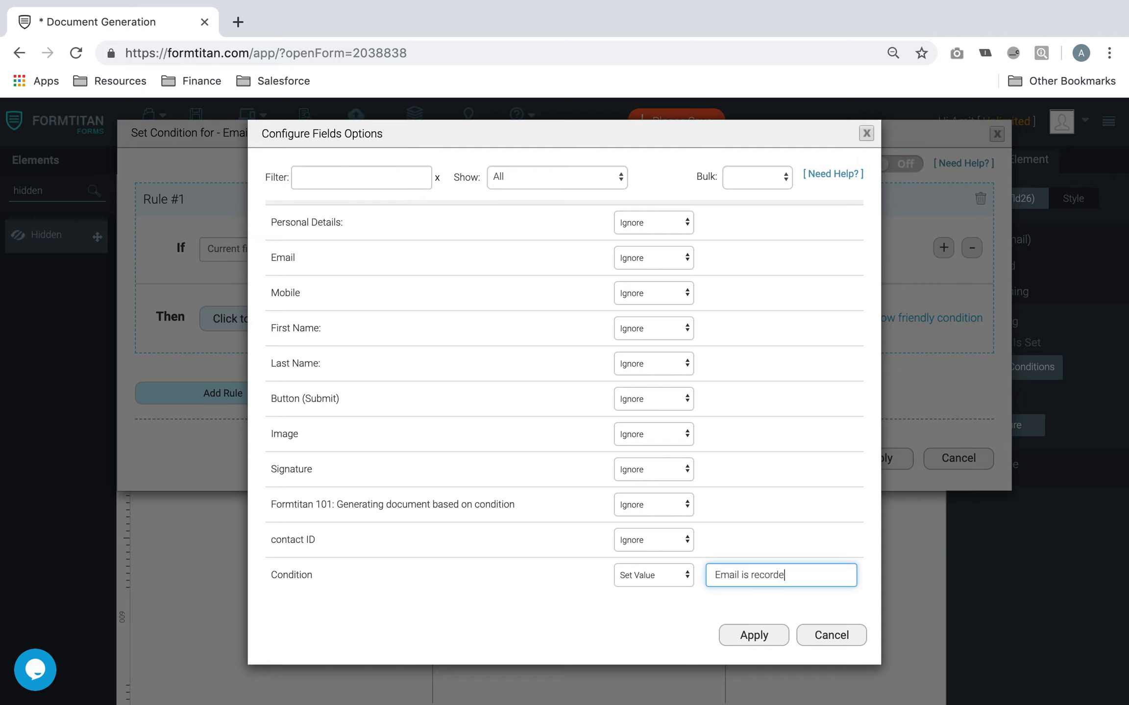
key(BackSpace)
text(I)
key(BackSpace)
text(R)
click(771, 636)
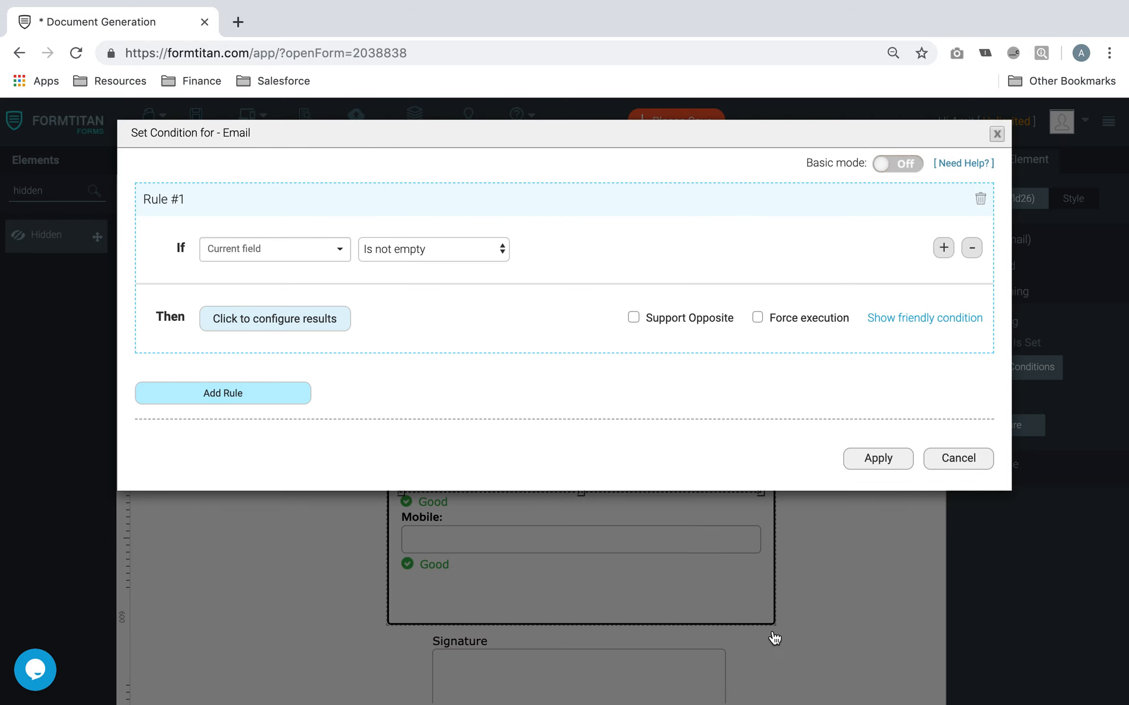
click(878, 459)
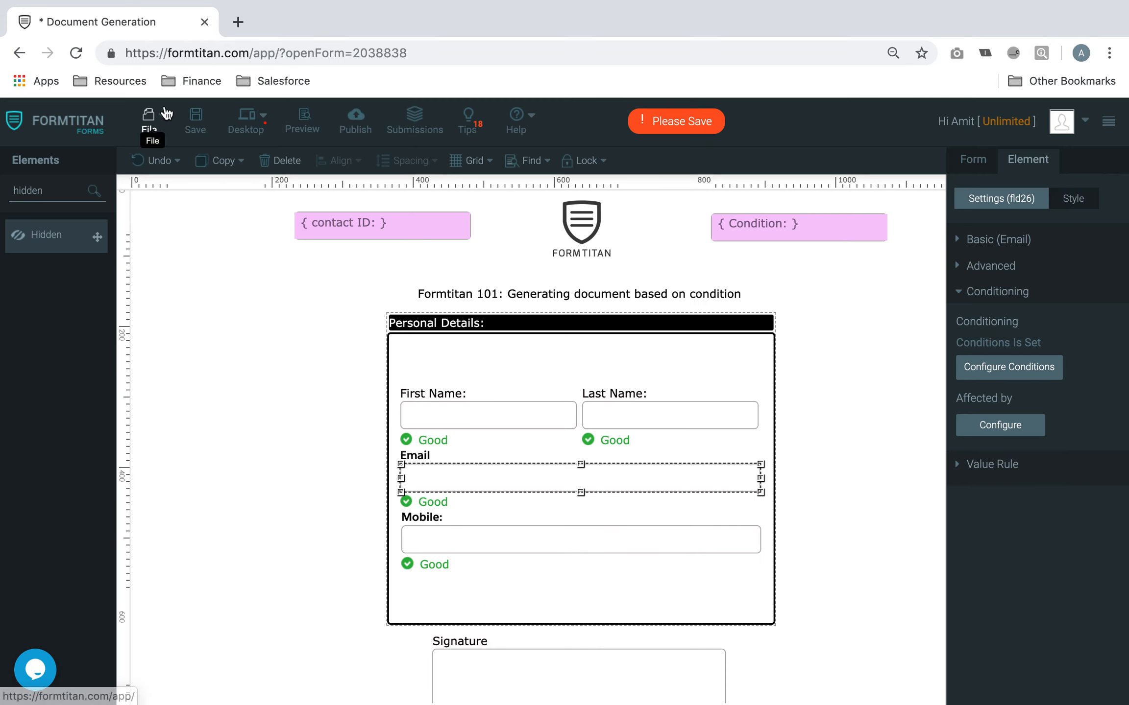
click(196, 120)
In the form preview, enter a first name, last name and mobile number
click(302, 115)
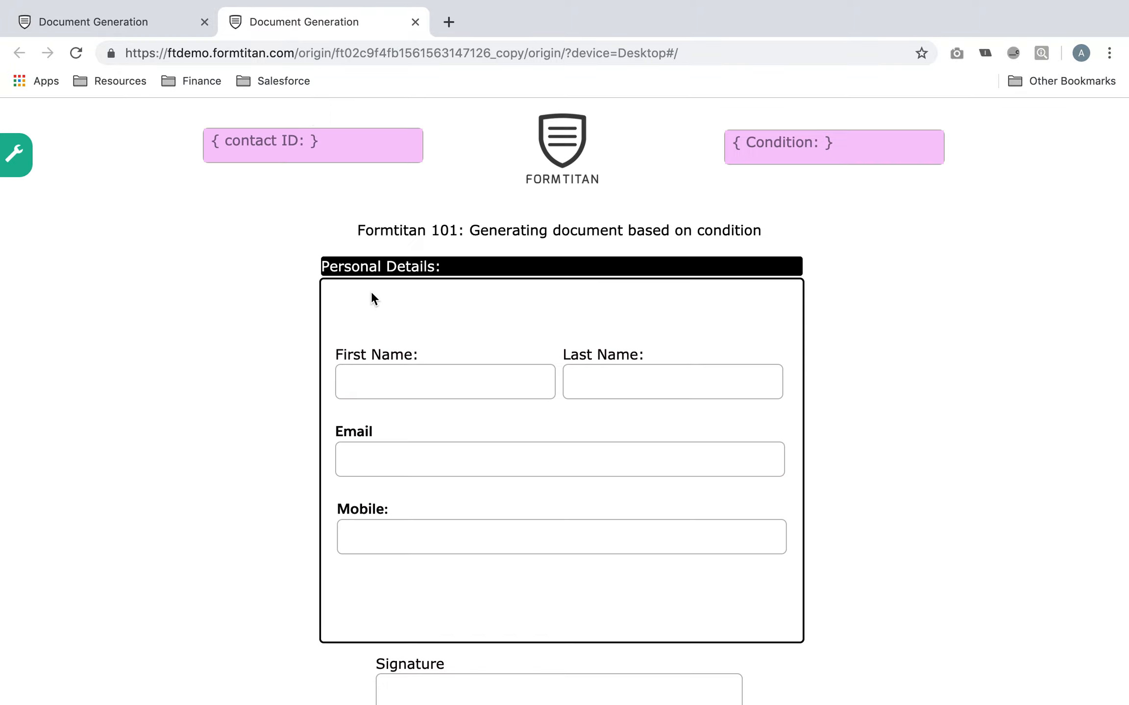
scroll(371, 294, down, 3)
scroll(377, 296, up, 1)
click(384, 294)
text(Joe)
key(Tab)
text(B)
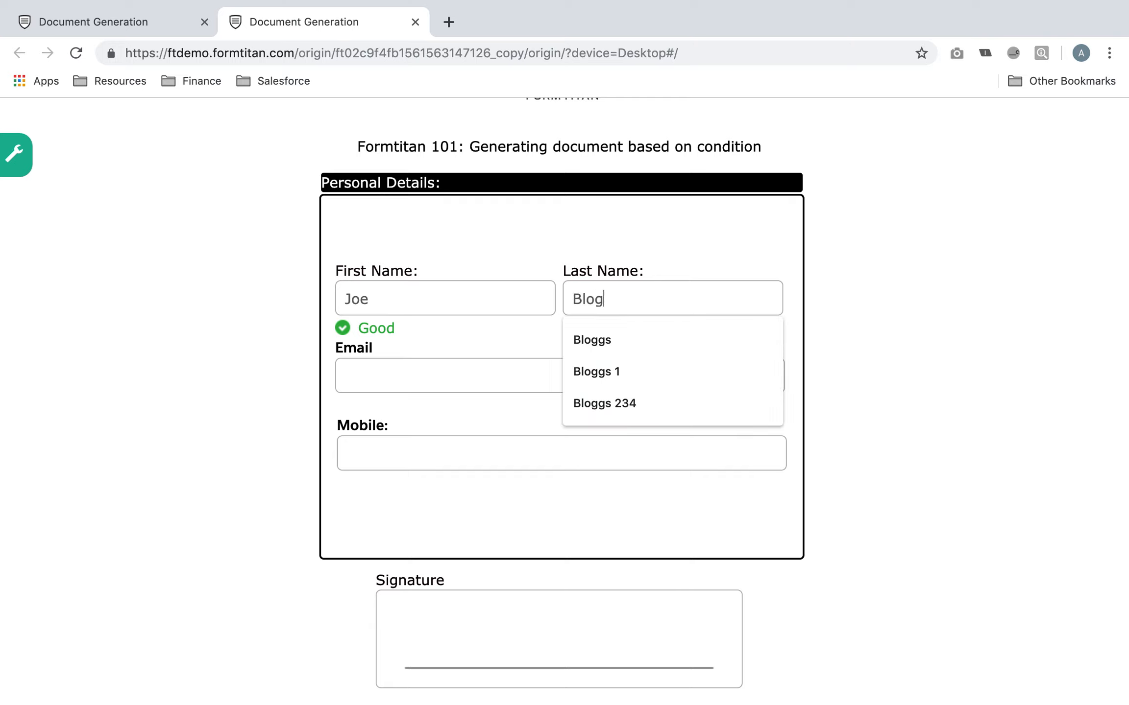
click(232, 417)
click(402, 466)
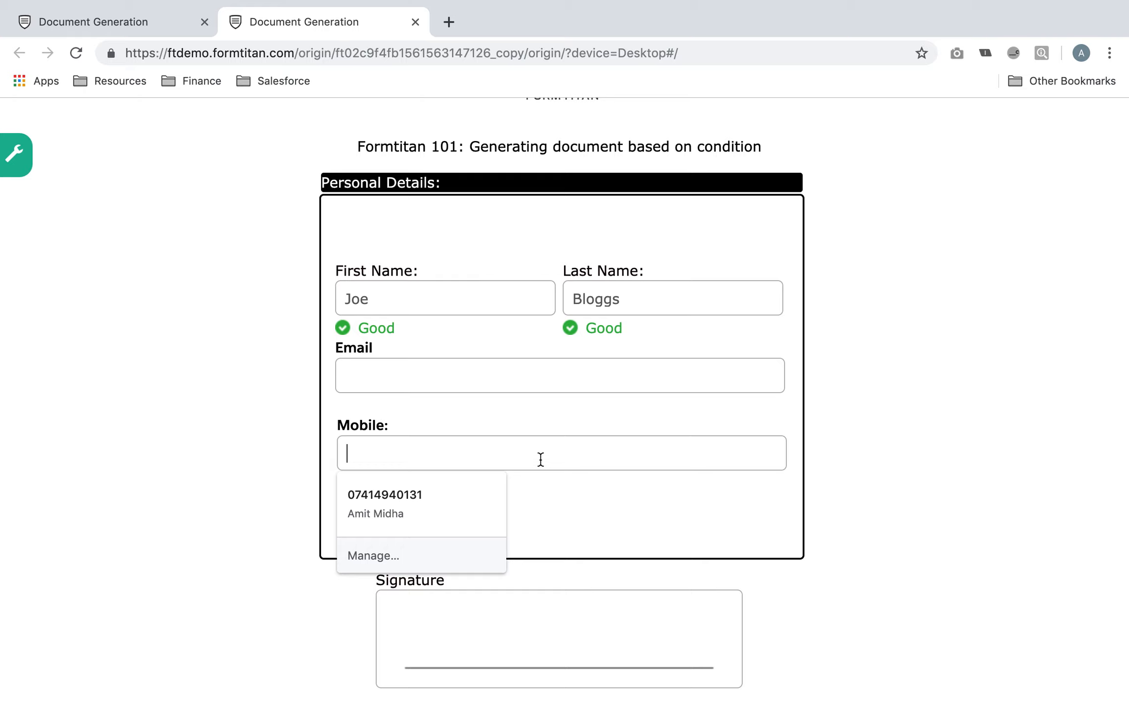
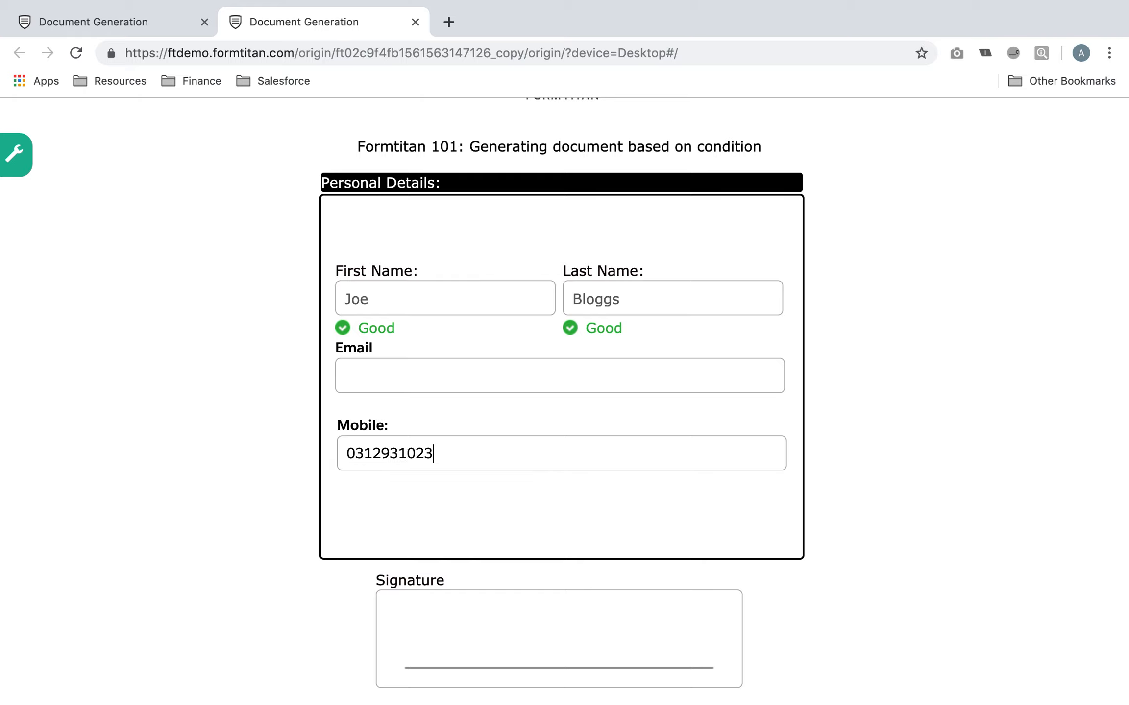
Draw a signature and submit with Email left blank, then return to the editor
scroll(595, 497, down, 5)
drag(506, 479, 556, 447)
click(568, 549)
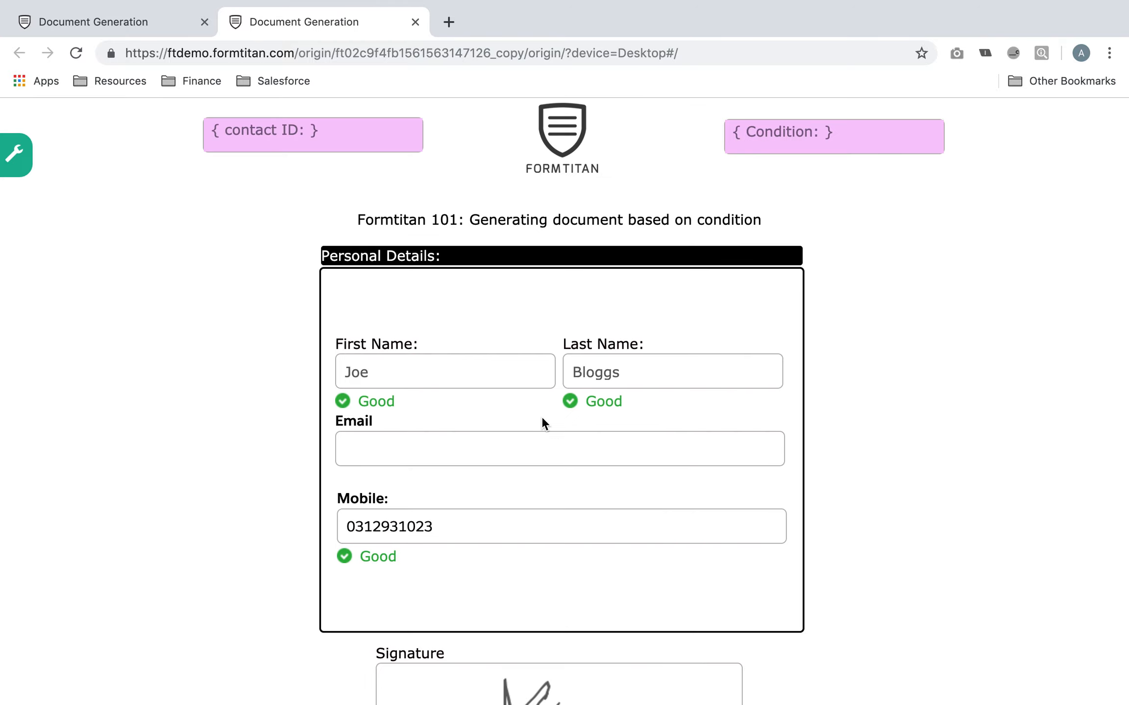
click(155, 25)
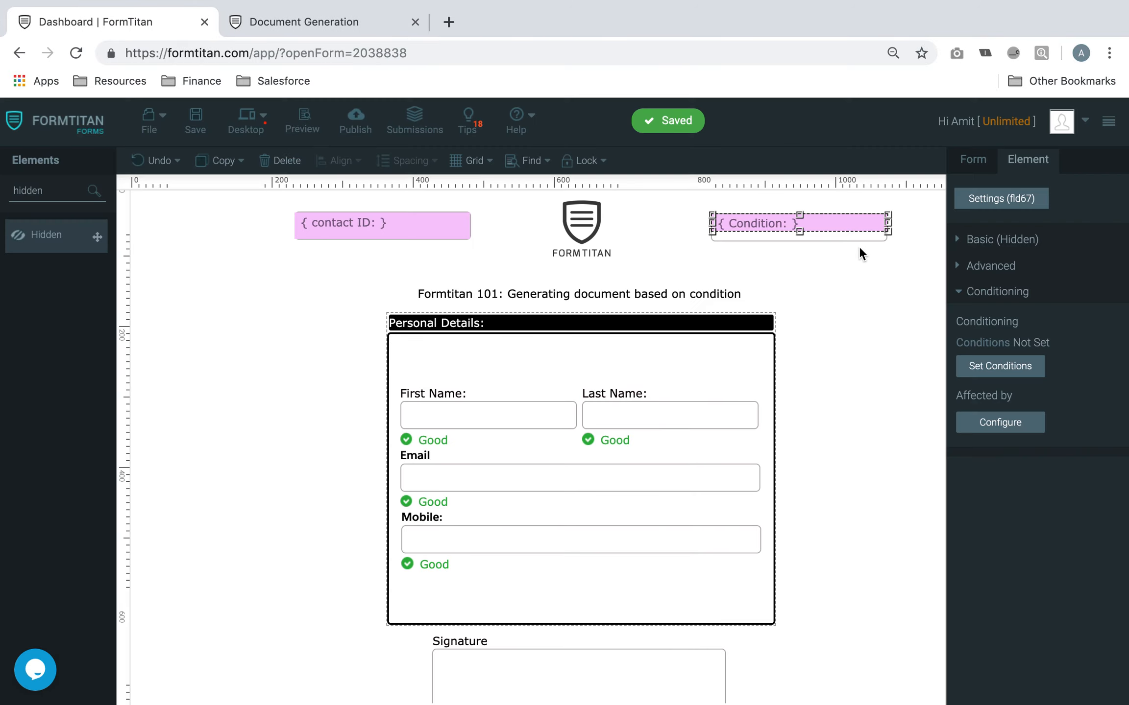
From the Form settings' Salesforce integration section, open the integration logs
click(979, 292)
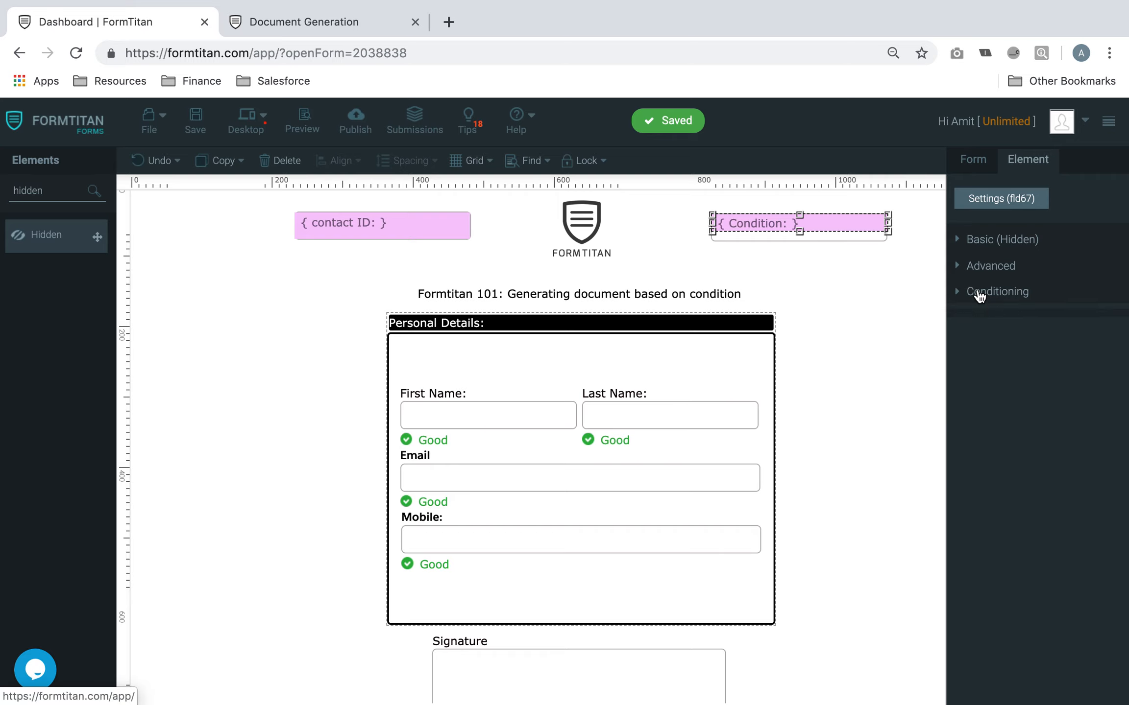
click(975, 169)
click(1053, 326)
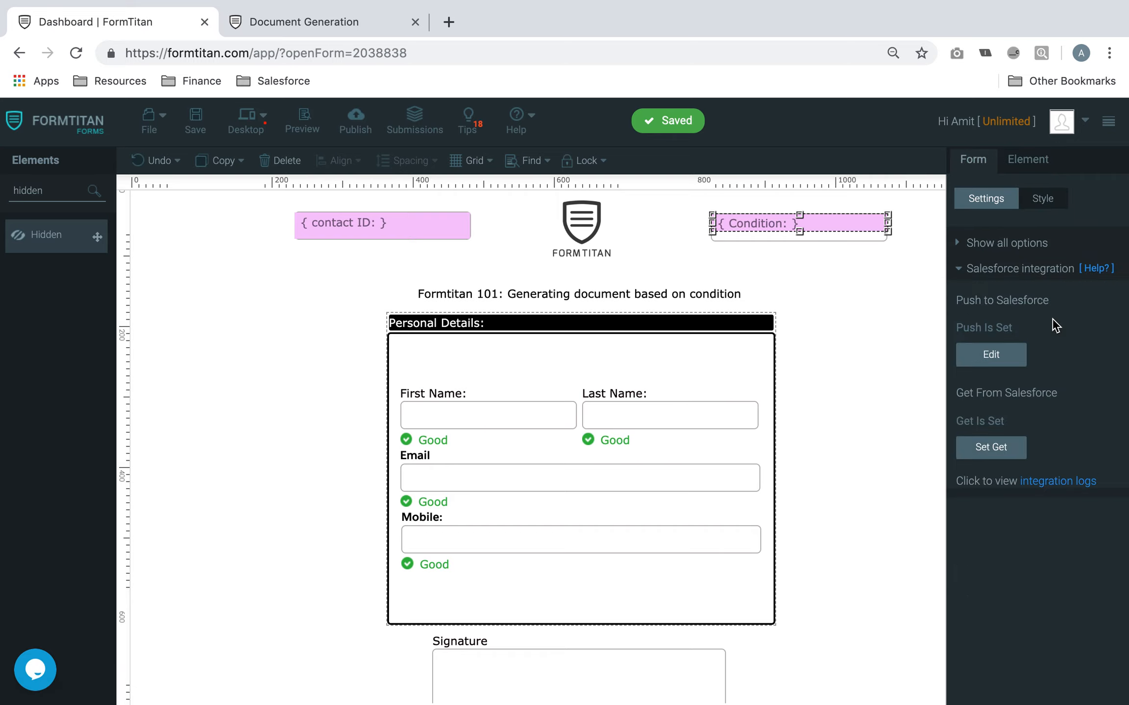
click(1047, 268)
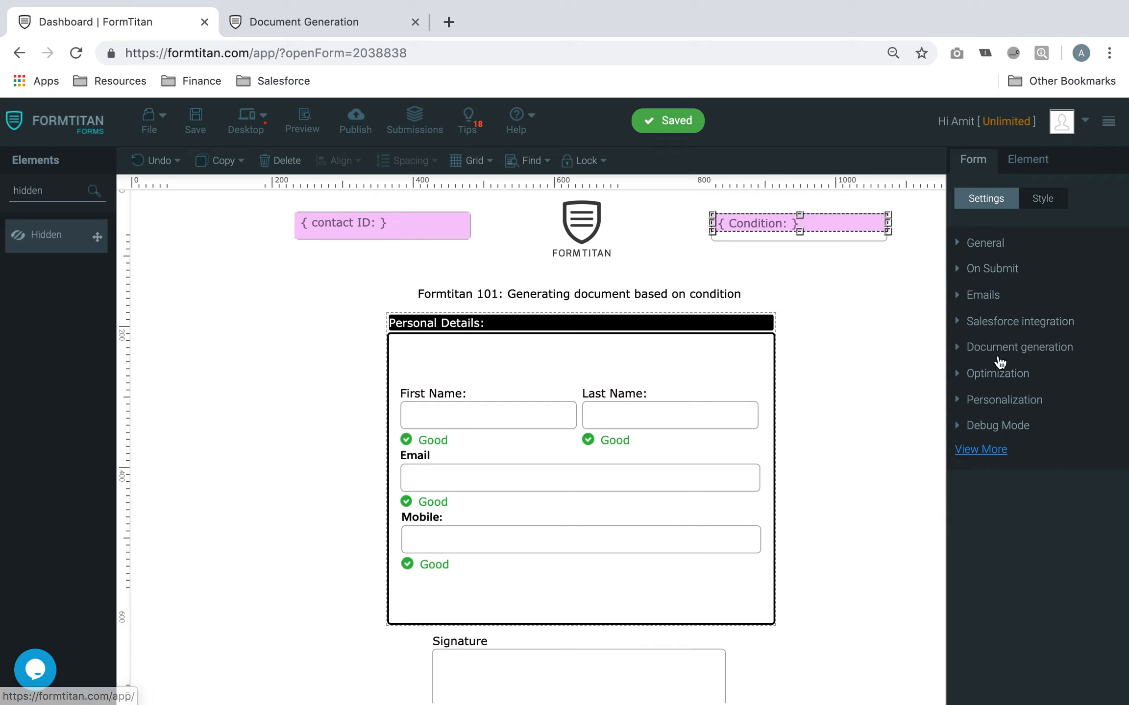
click(1016, 348)
click(1008, 273)
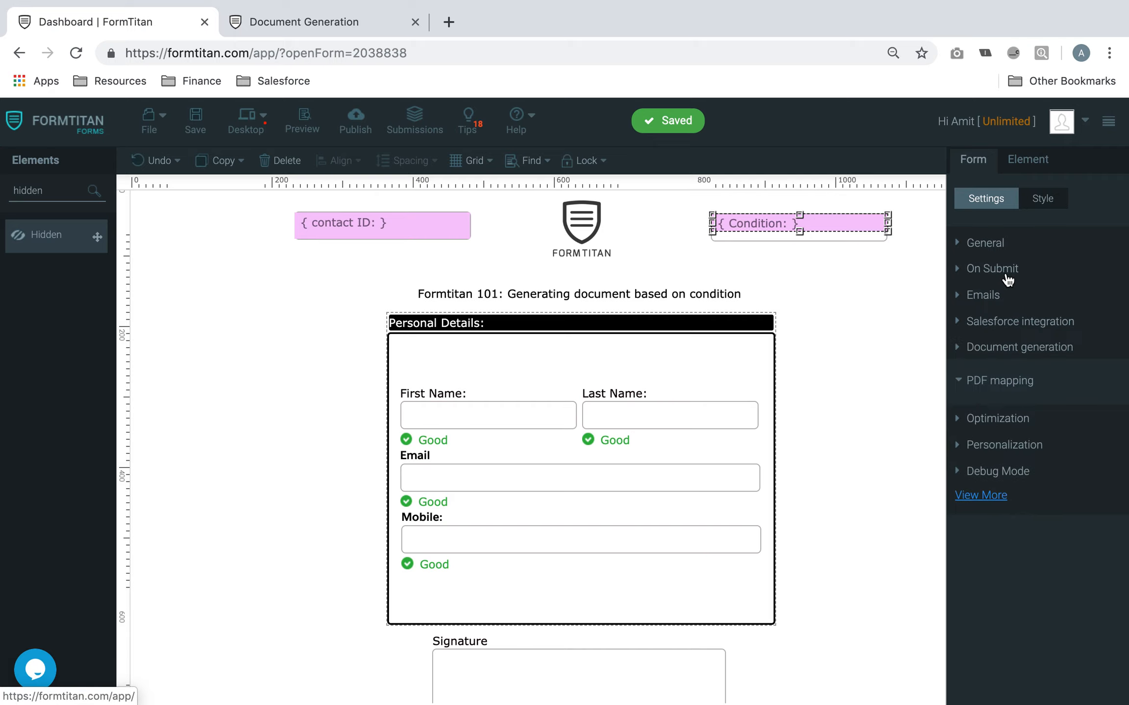
click(1023, 324)
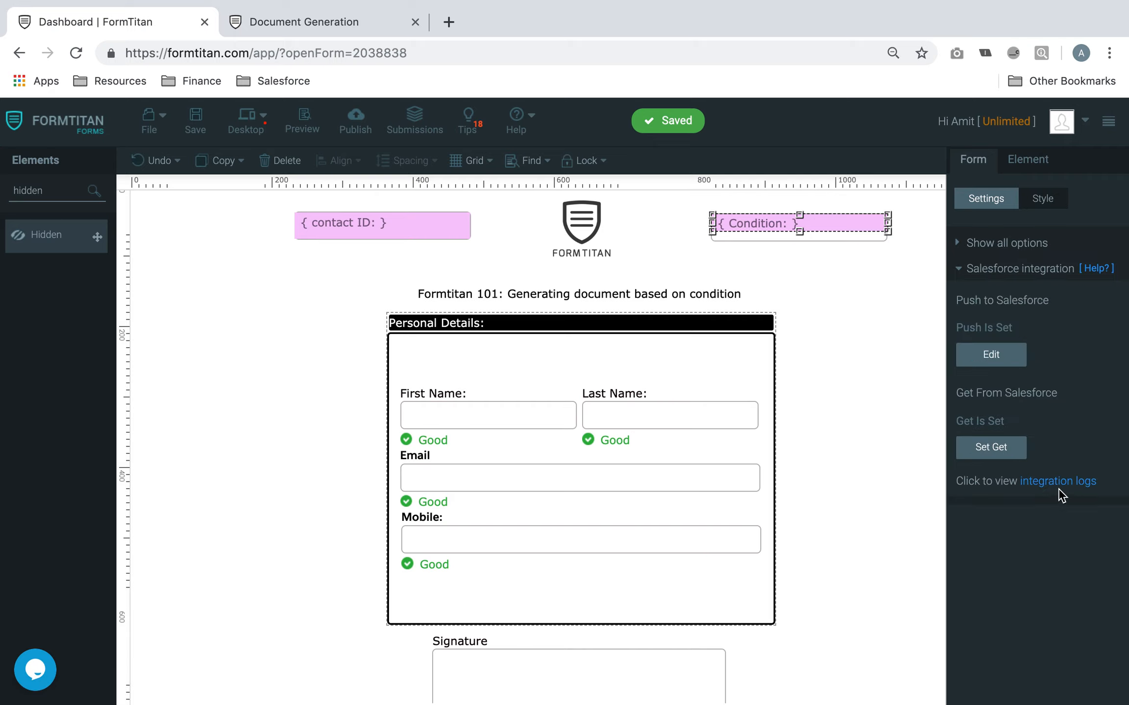
click(1058, 482)
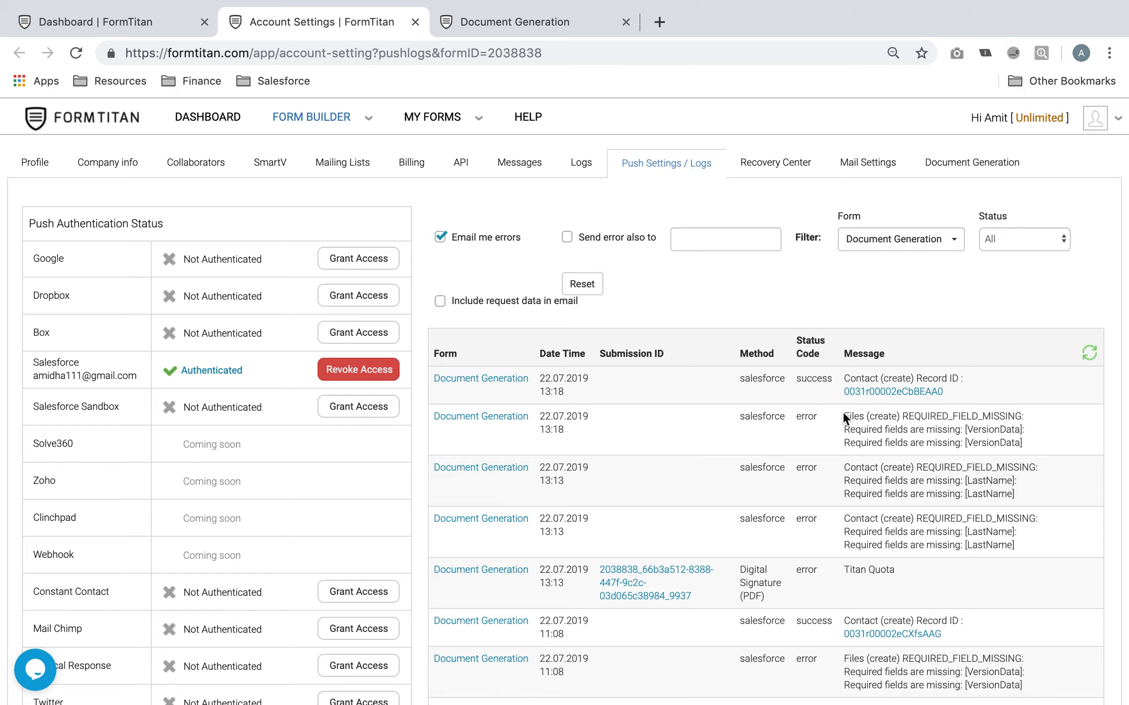
Highlight the missing-field error, then open the top successful push's Record ID contact
drag(844, 417, 979, 421)
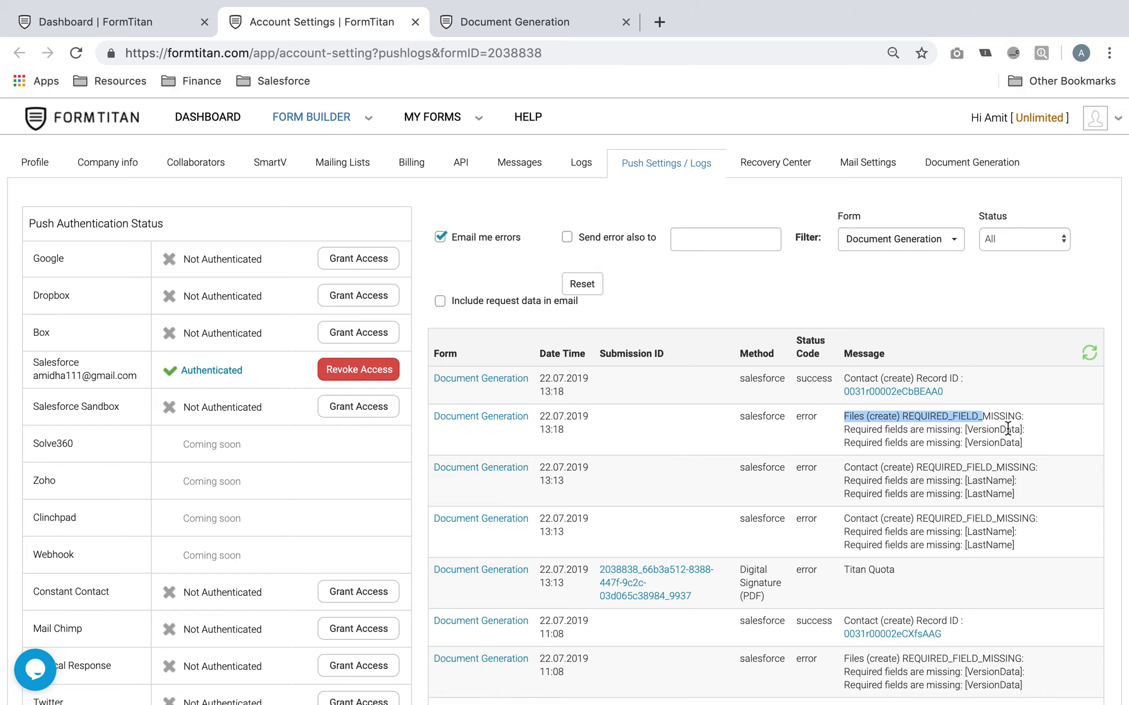
click(886, 391)
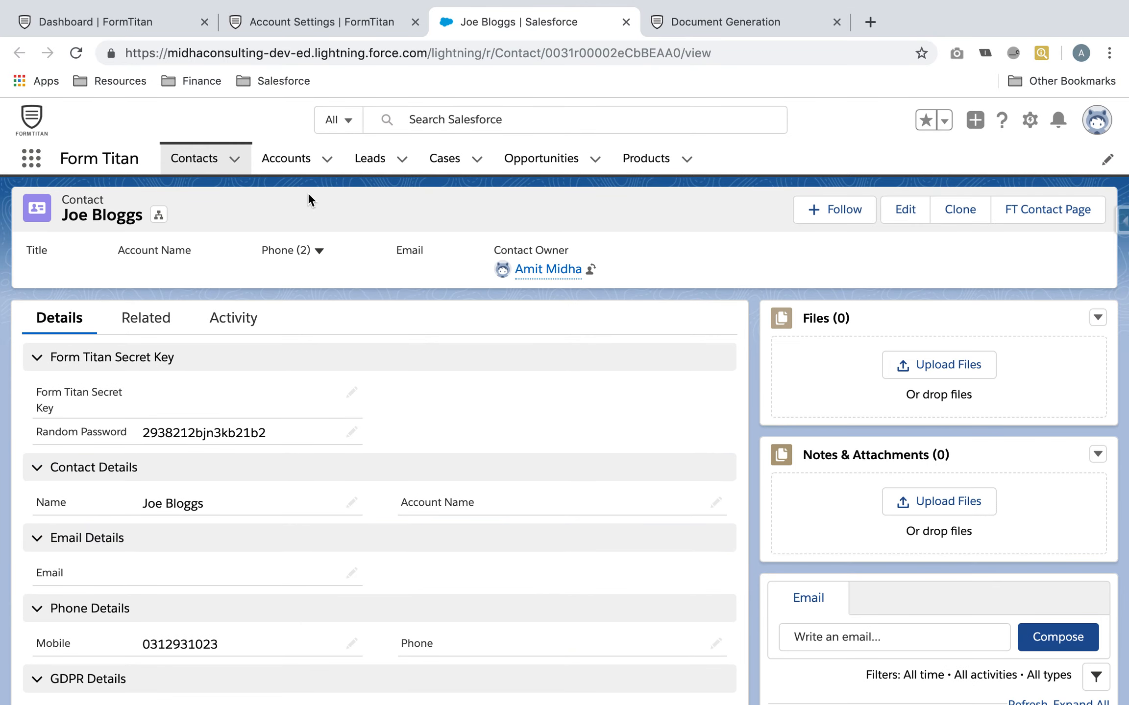
Delete the newly created test contact from the Salesforce Contacts list
click(201, 164)
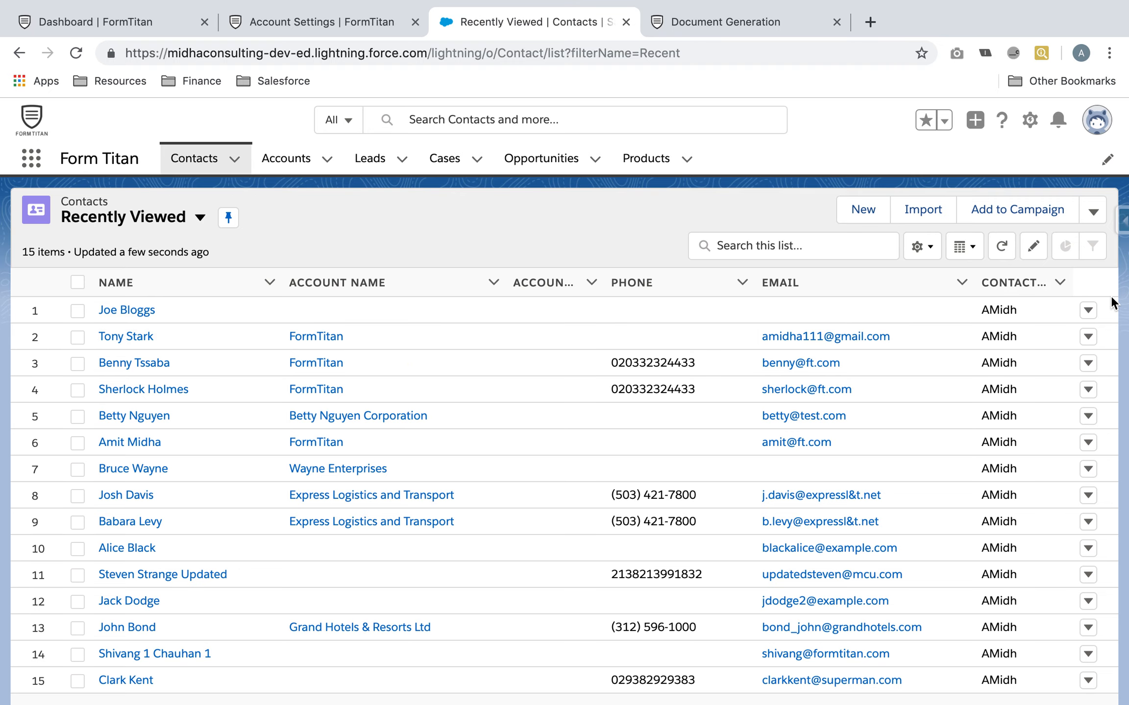
click(1088, 309)
click(1045, 371)
click(800, 449)
Open the form preview and close the extra account settings and duplicate Document Generation tabs
click(147, 21)
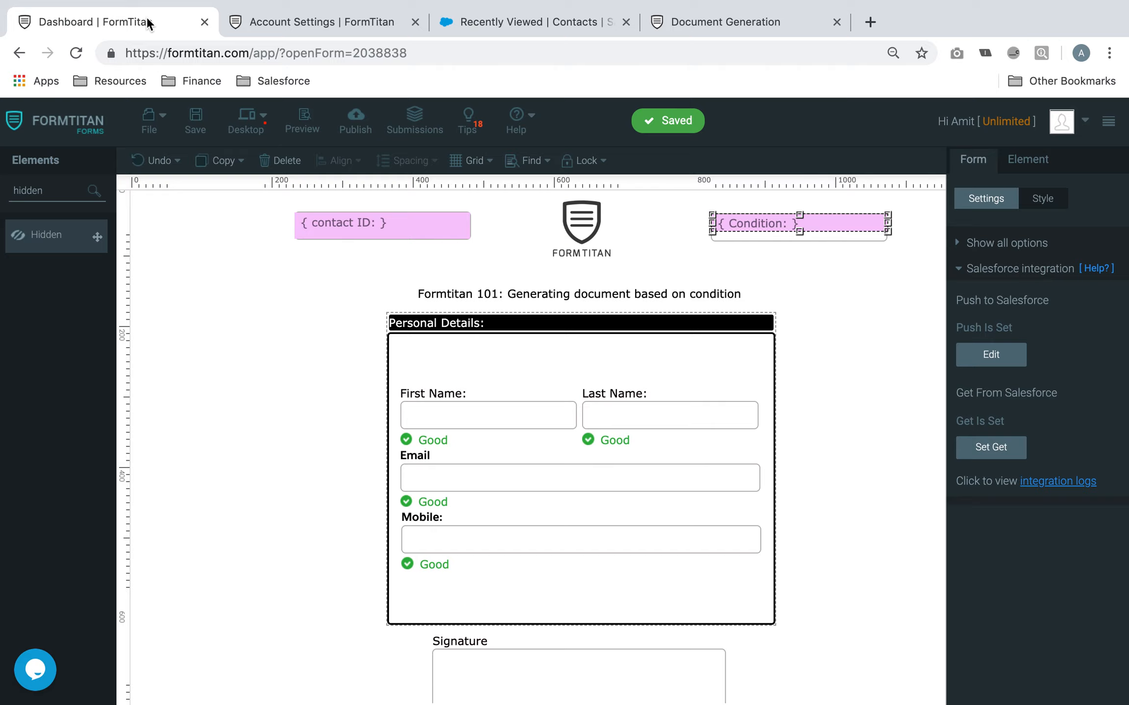
click(308, 117)
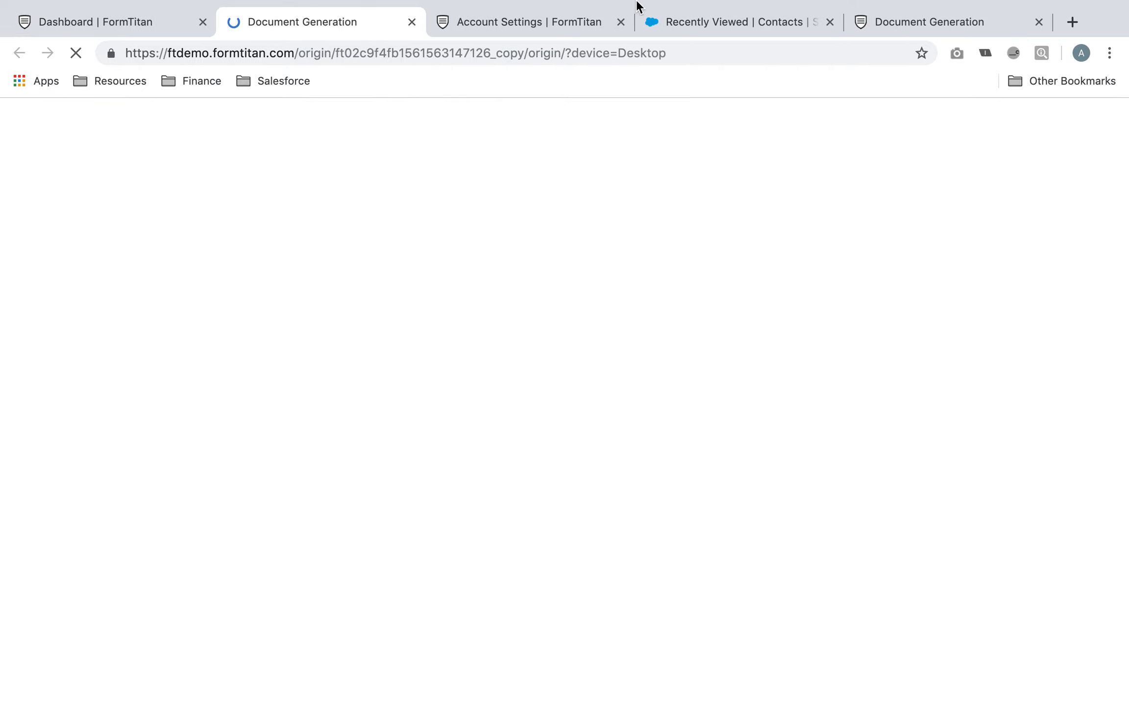
click(620, 21)
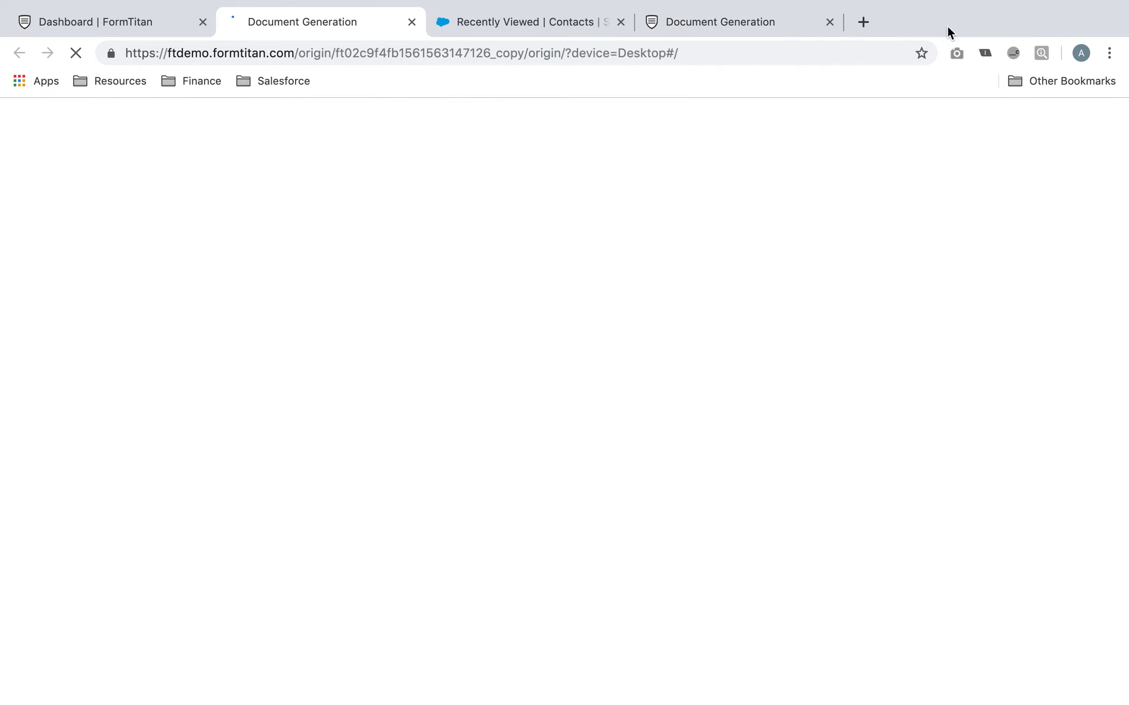
click(830, 22)
Fill in first name, last name, email and mobile number in the preview
click(510, 384)
text(Joe)
key(Tab)
text(Blog)
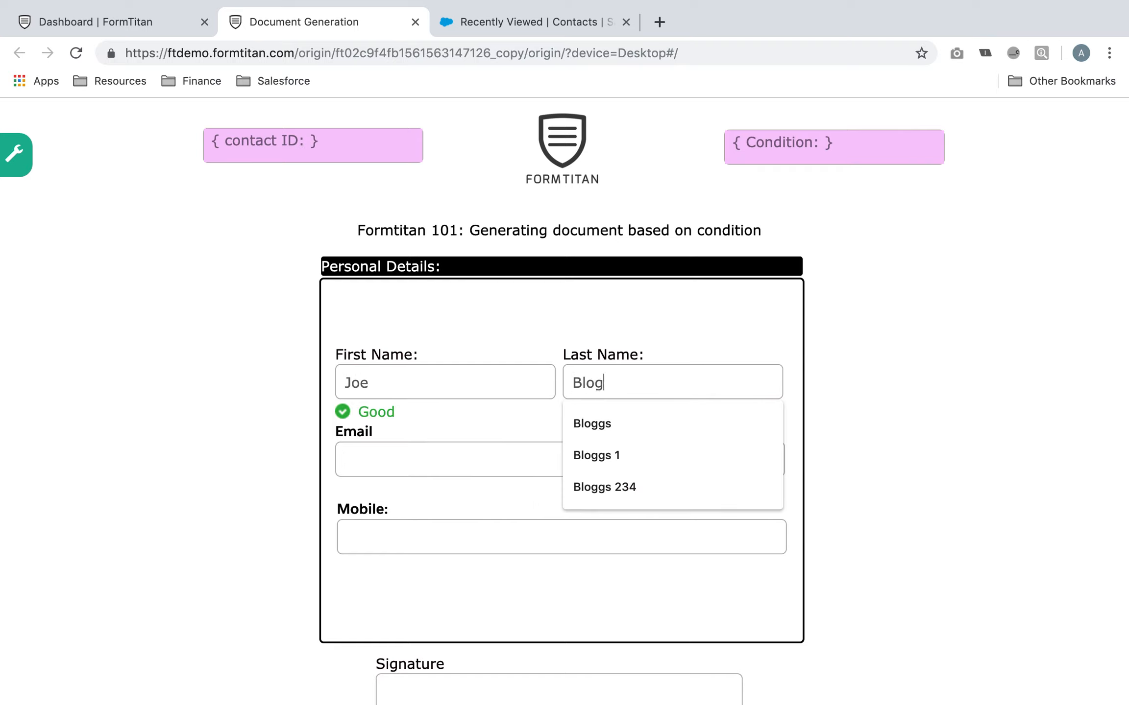
text(gs123)
click(448, 461)
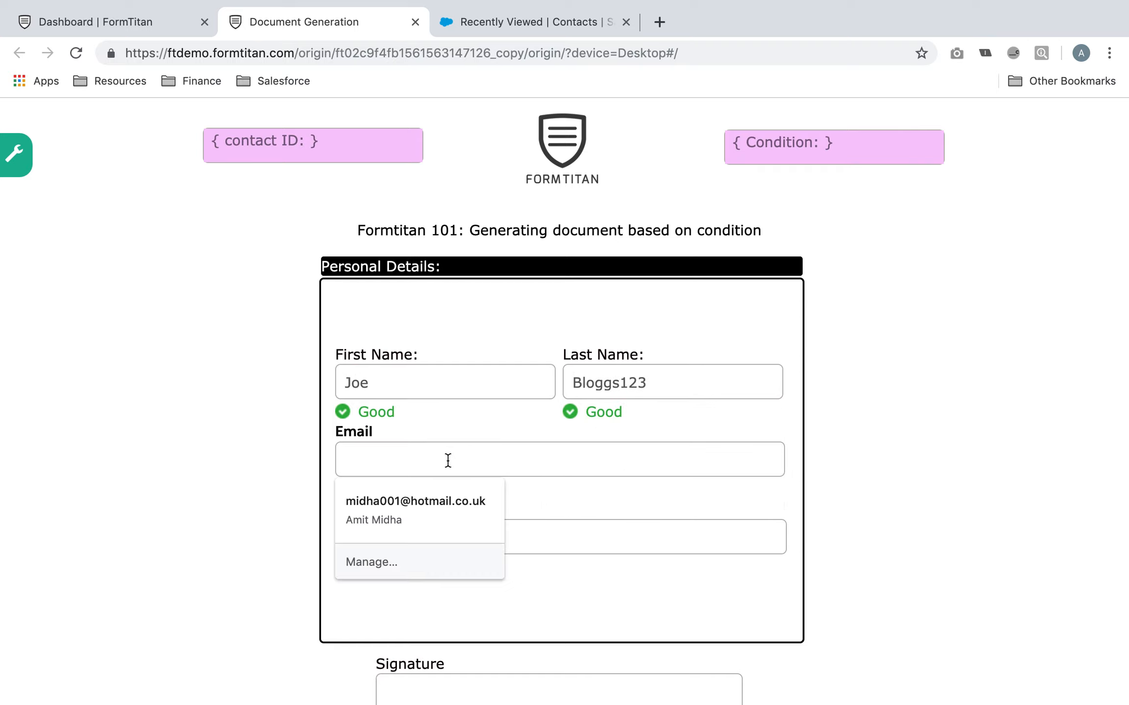
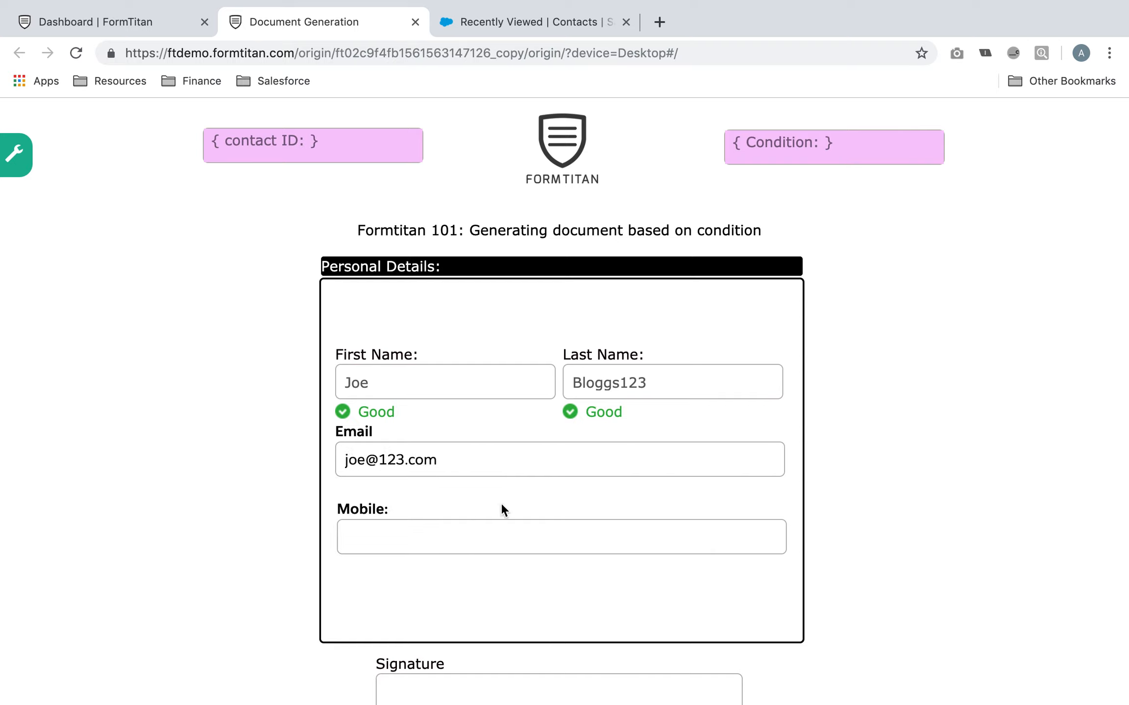
click(509, 530)
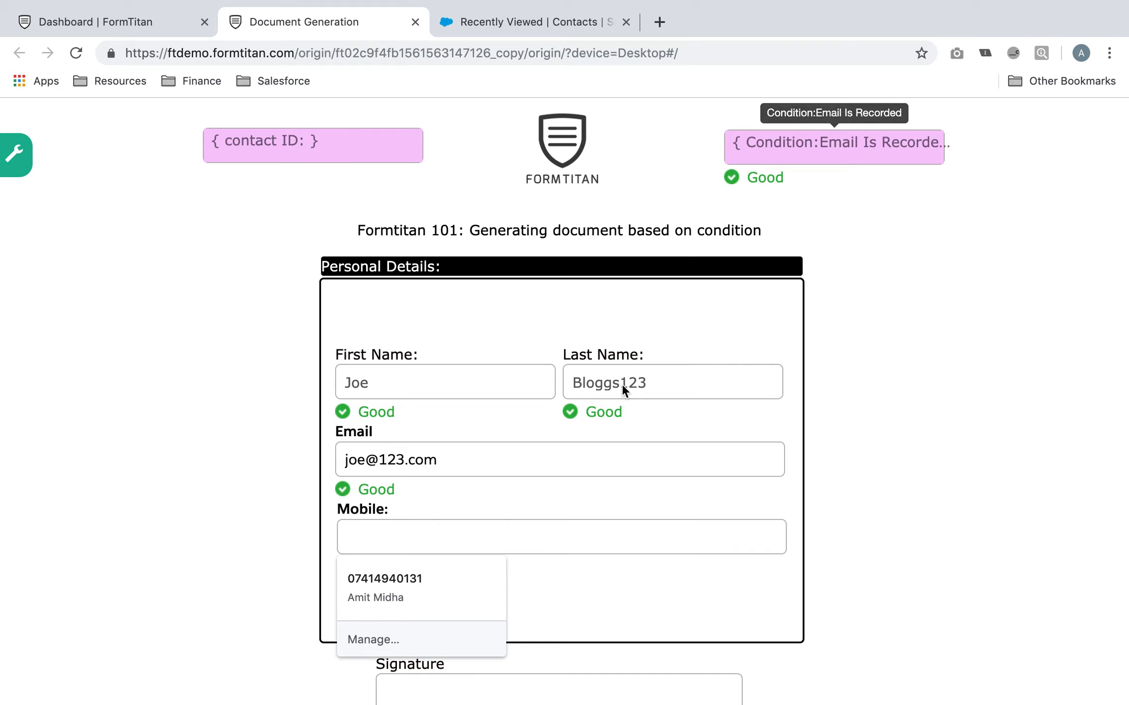
click(479, 460)
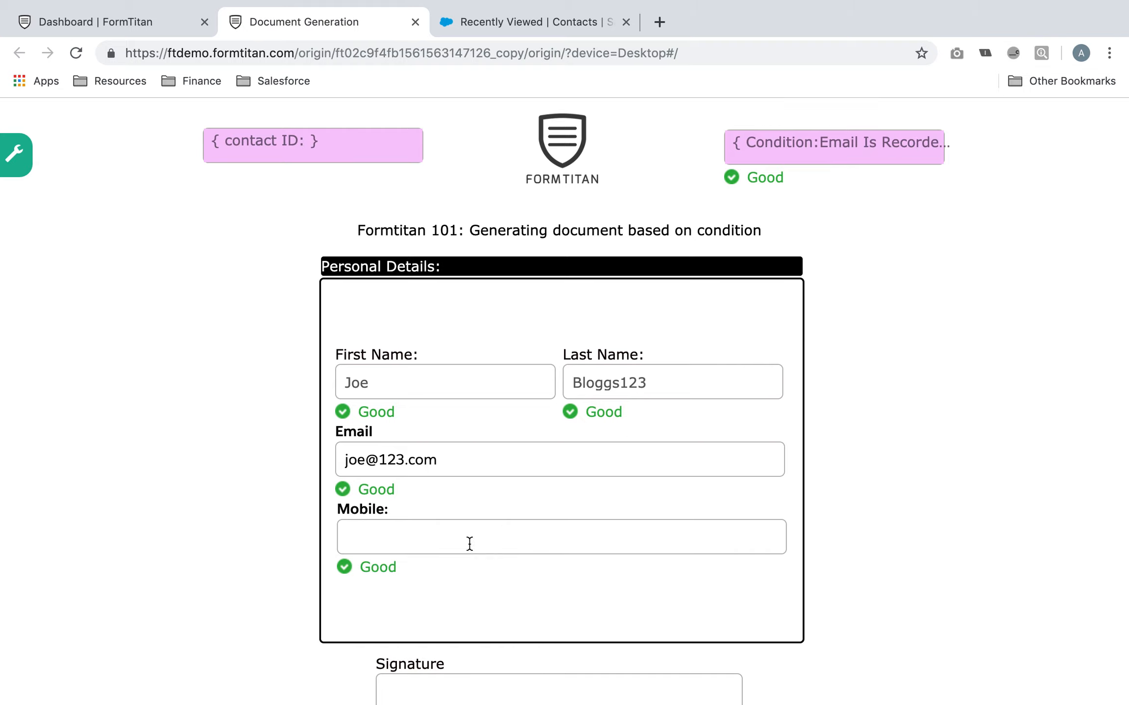
Draw a signature, submit the entry and go back to the form editor
scroll(456, 558, down, 3)
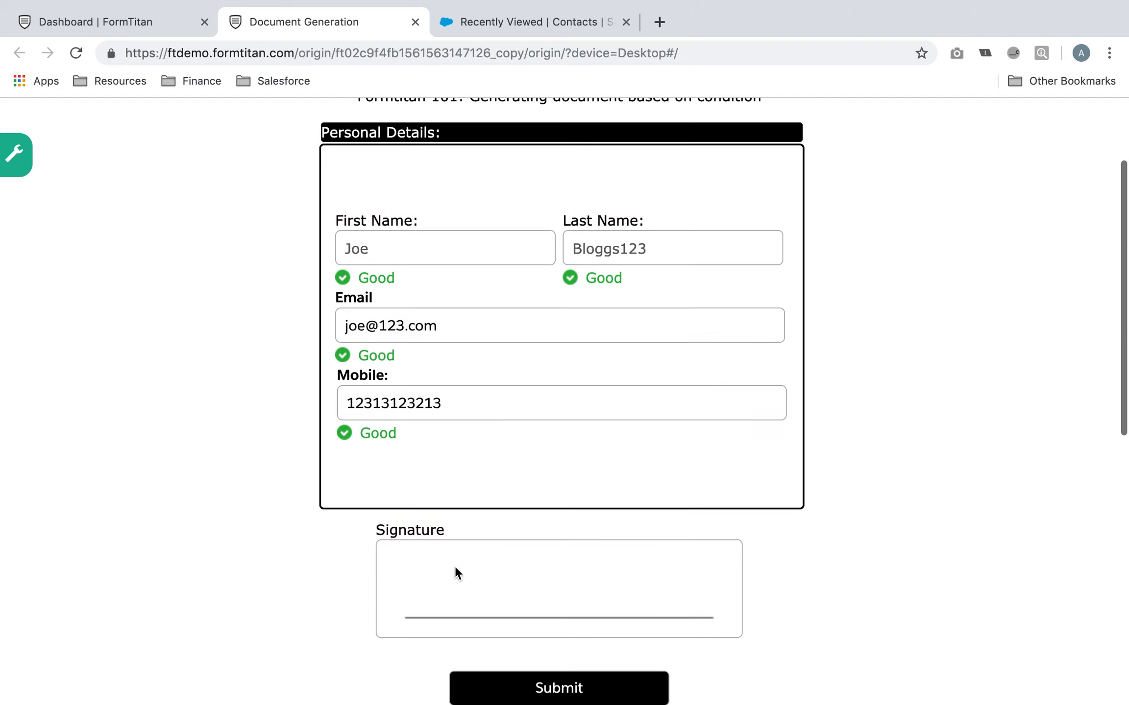
mouse_move(433, 595)
mouse_down()
mouse_move(527, 580)
mouse_move(549, 554)
mouse_up()
scroll(549, 554, down, 1)
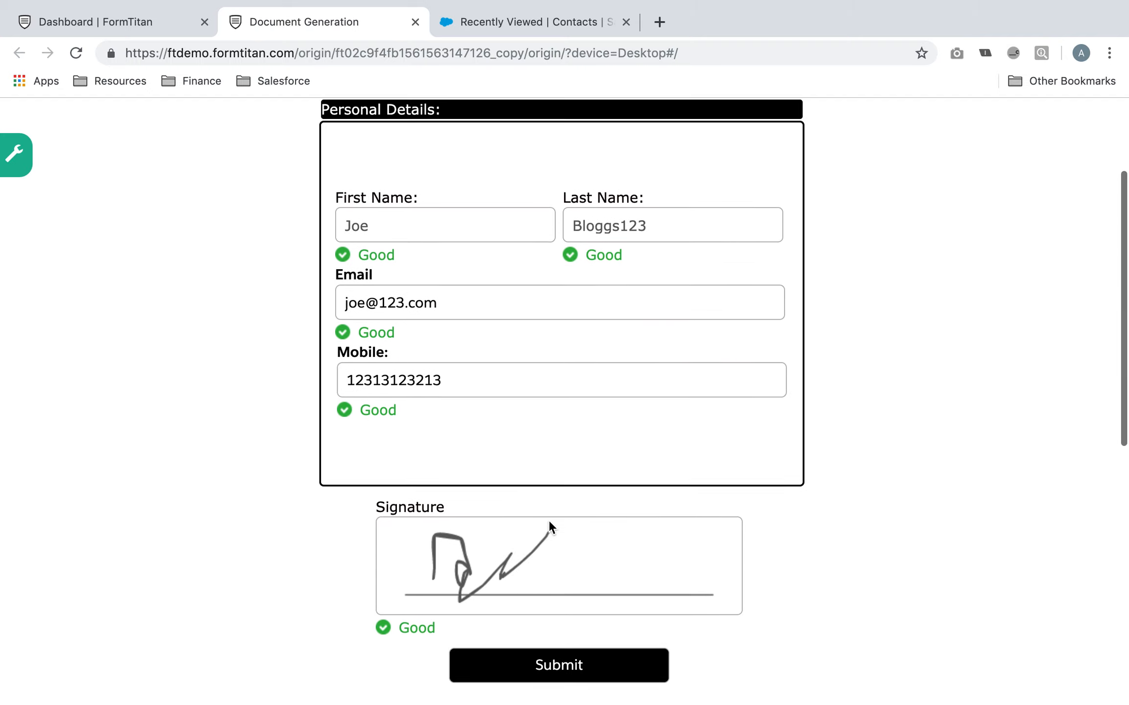
click(557, 661)
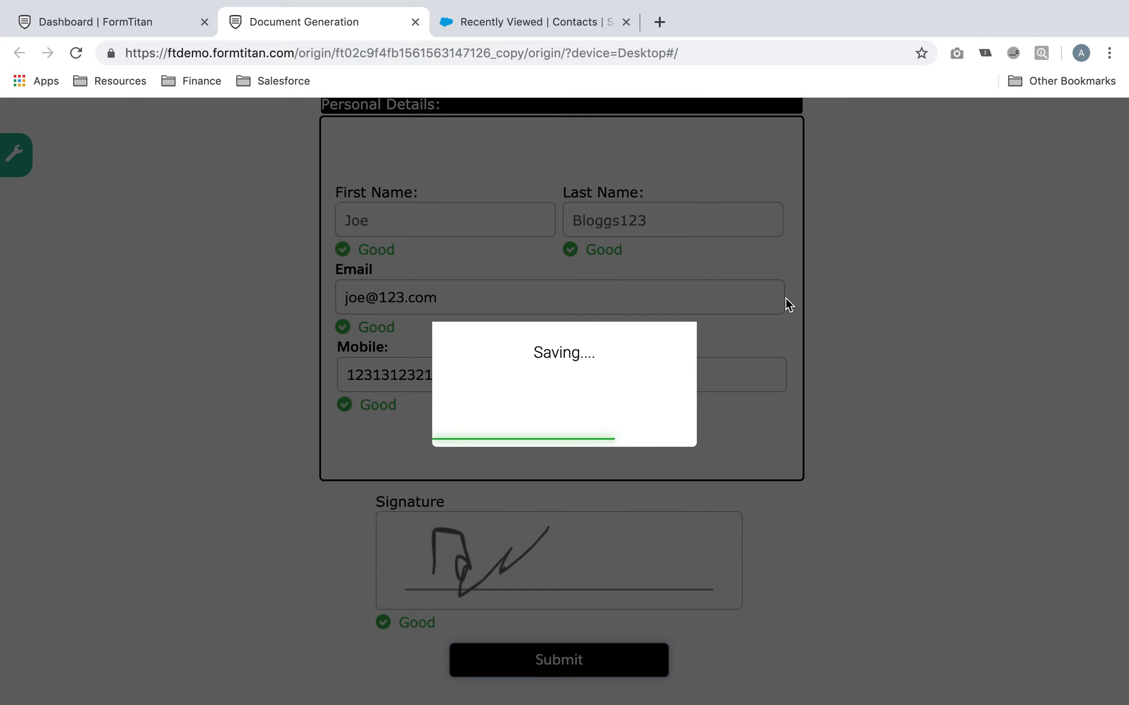
scroll(783, 299, up, 1)
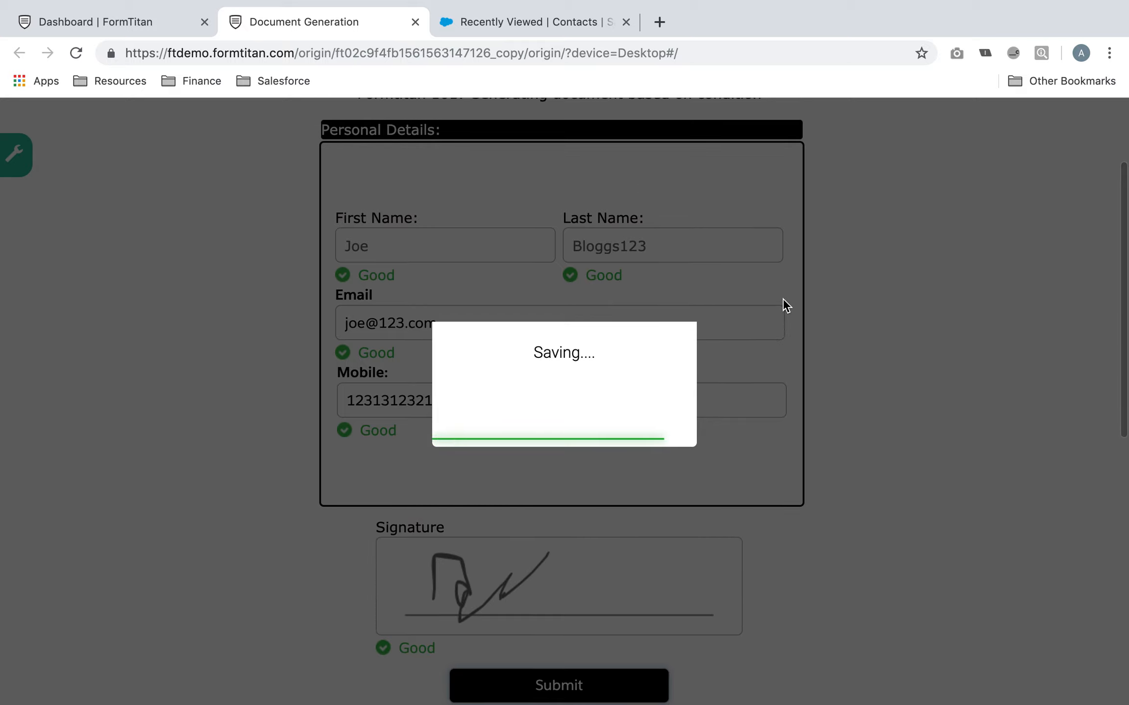
scroll(783, 299, up, 3)
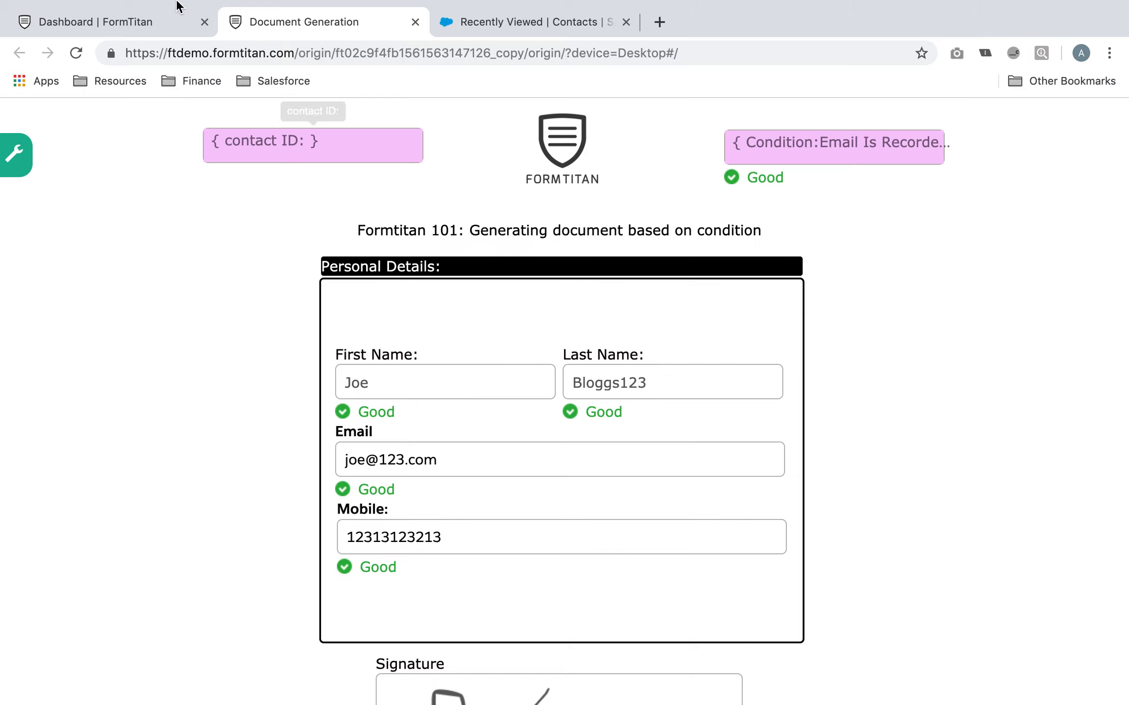
click(118, 18)
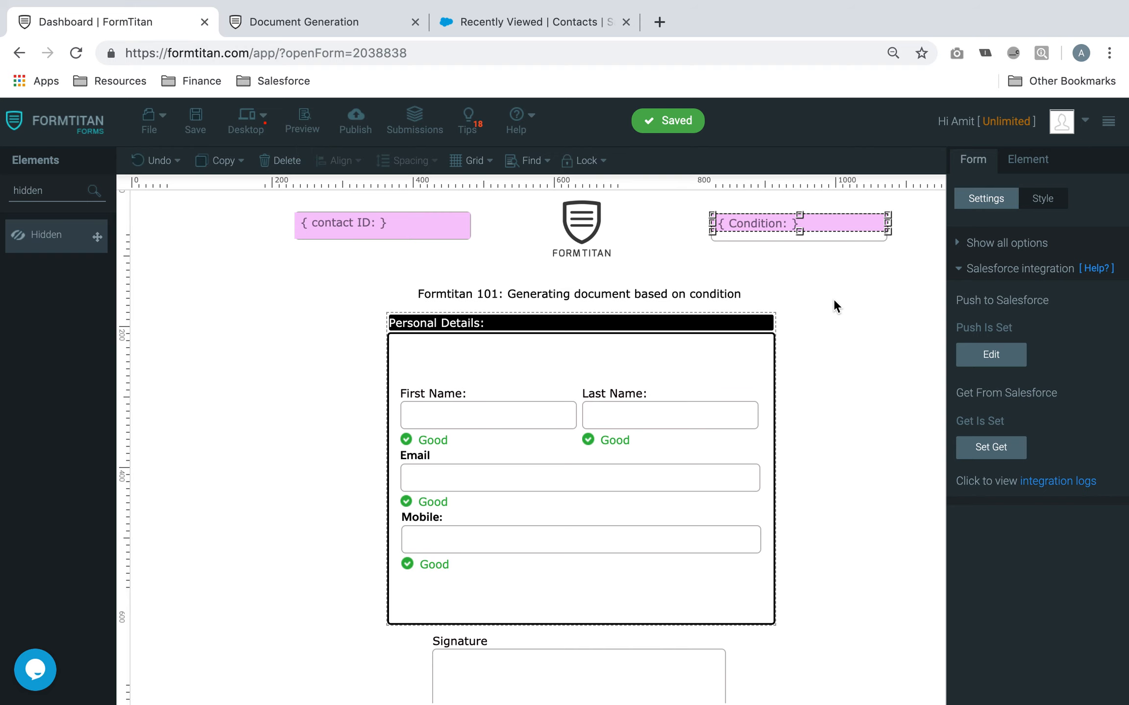
Open the integration logs and follow the successful Contact (create) Record ID to Salesforce
click(1068, 483)
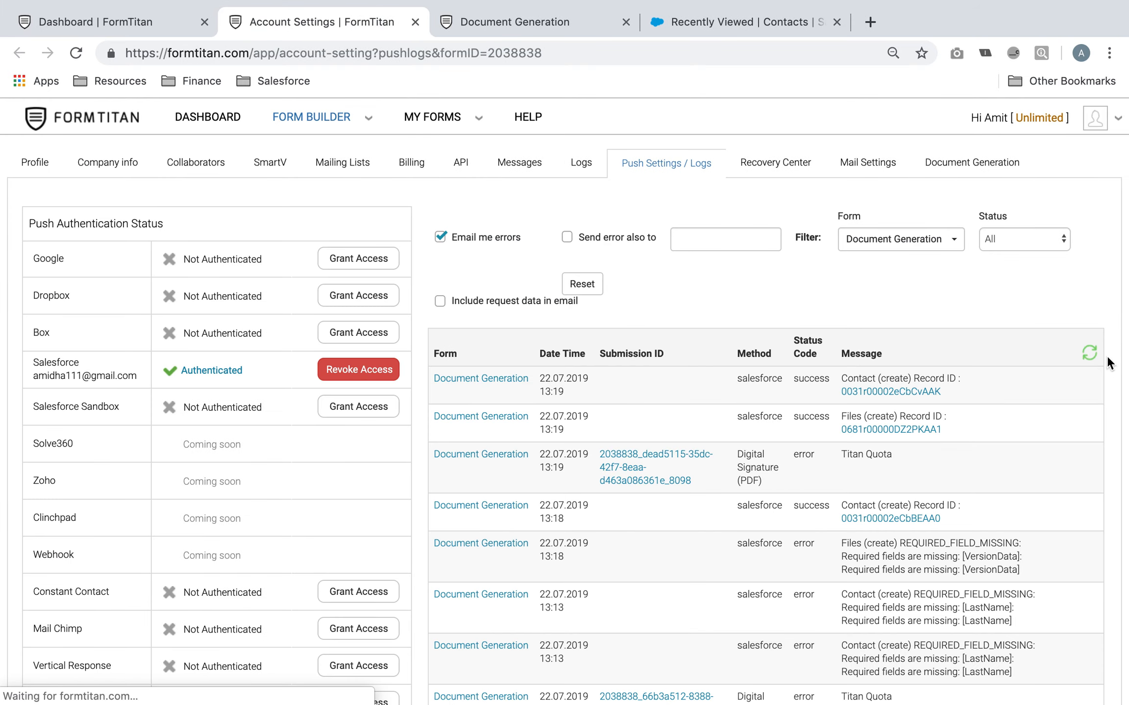
click(921, 392)
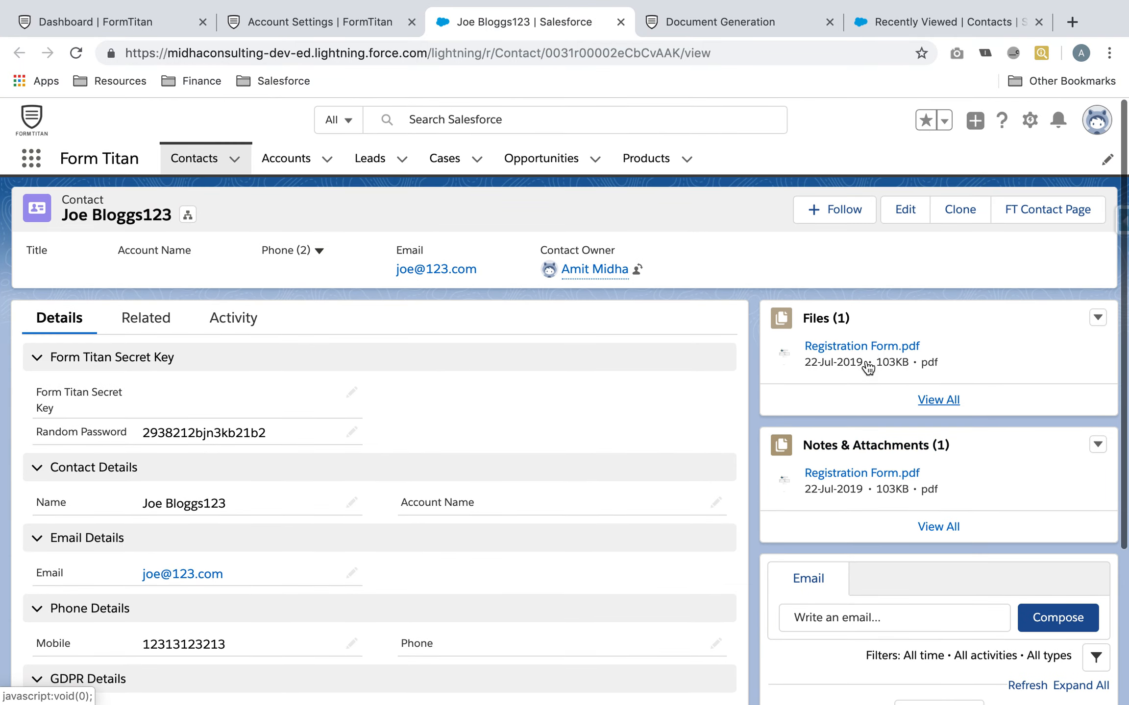
Preview Registration Form.pdf on the contact, close it, and return to the FormTitan logs
click(865, 346)
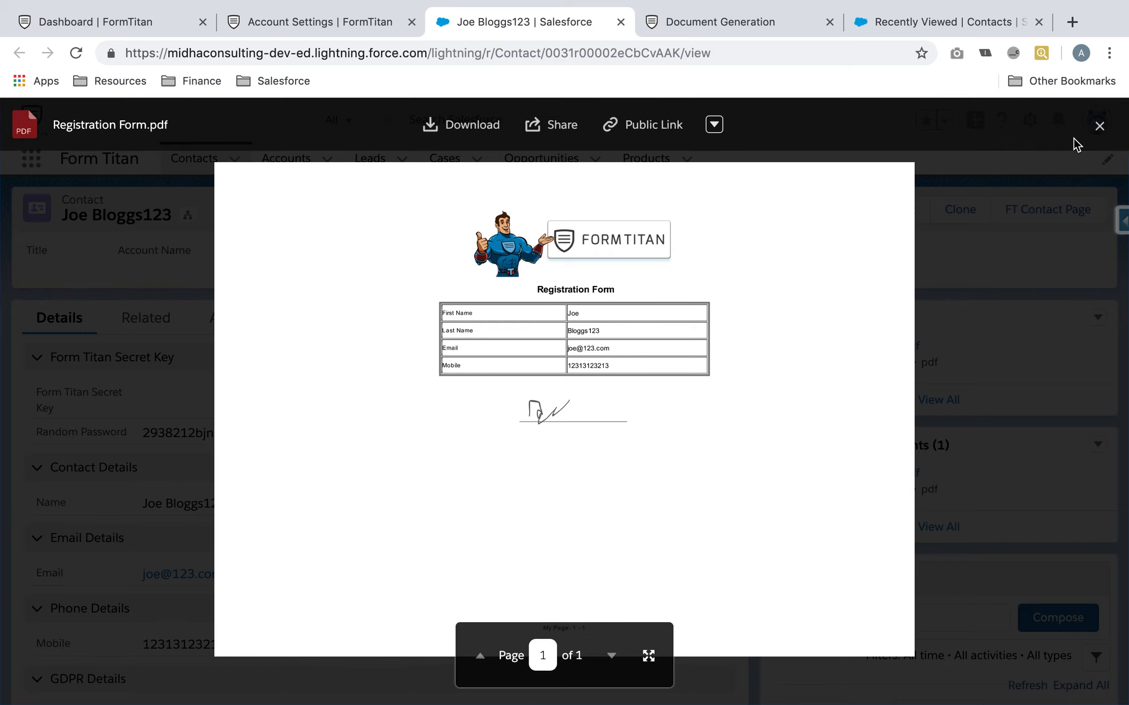
click(1097, 129)
click(244, 22)
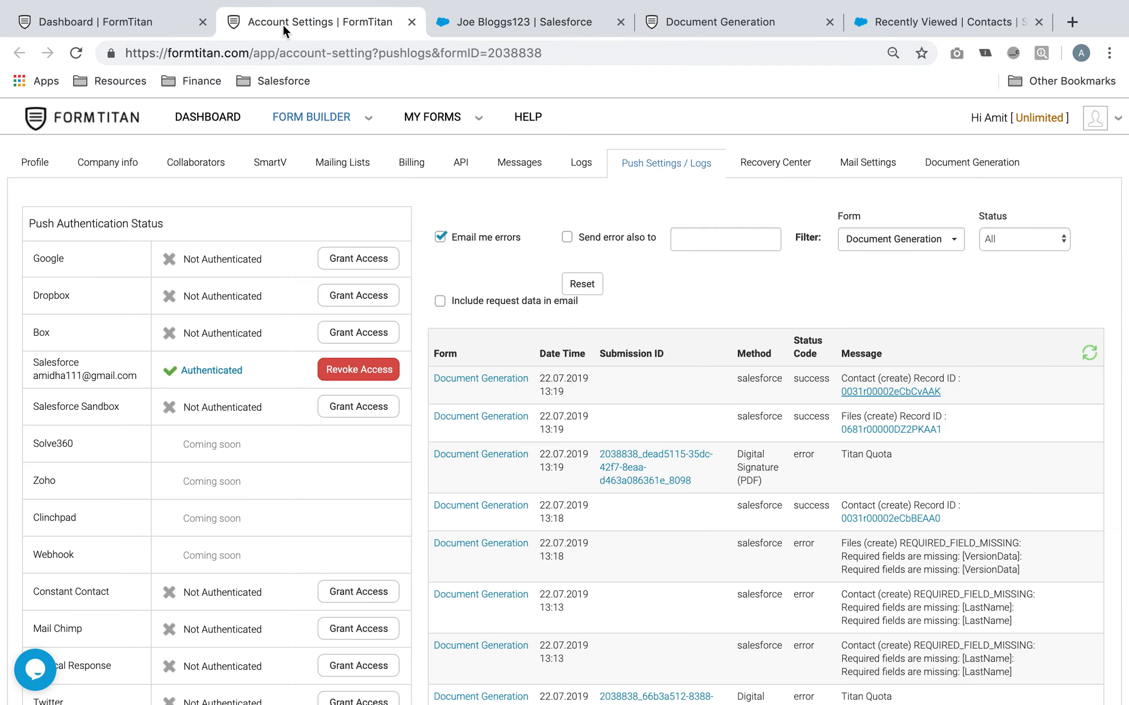
Back in the editor, open the Registration Form PDF mapping under Document generation
click(117, 22)
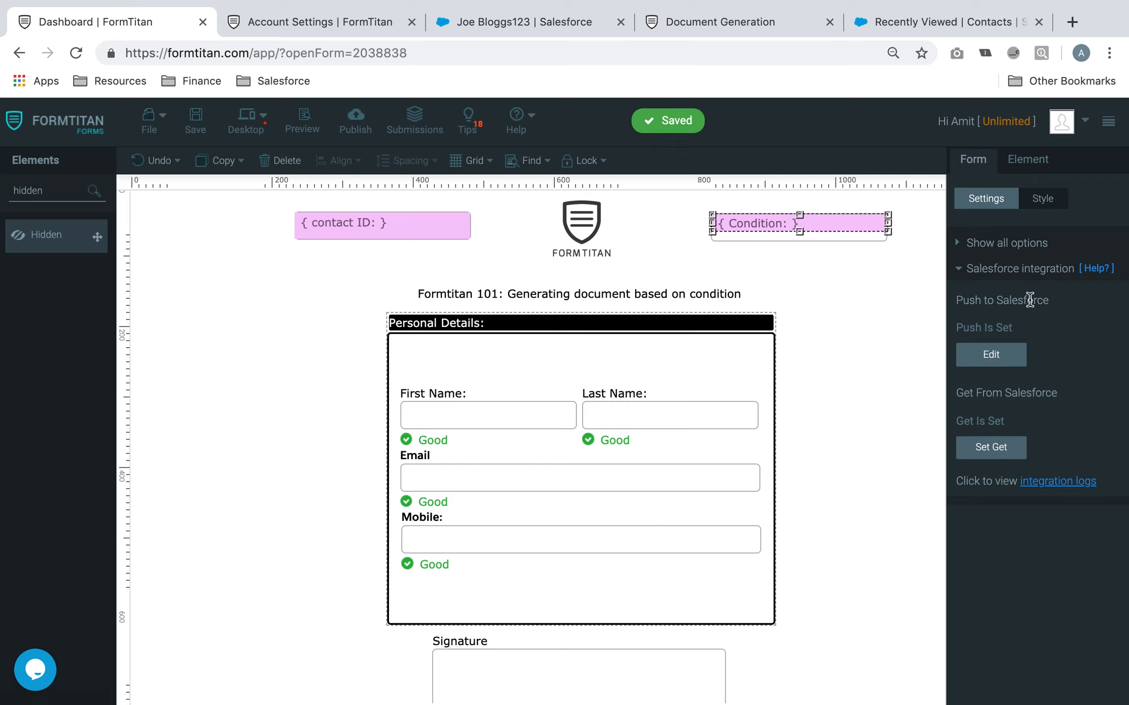
click(1026, 269)
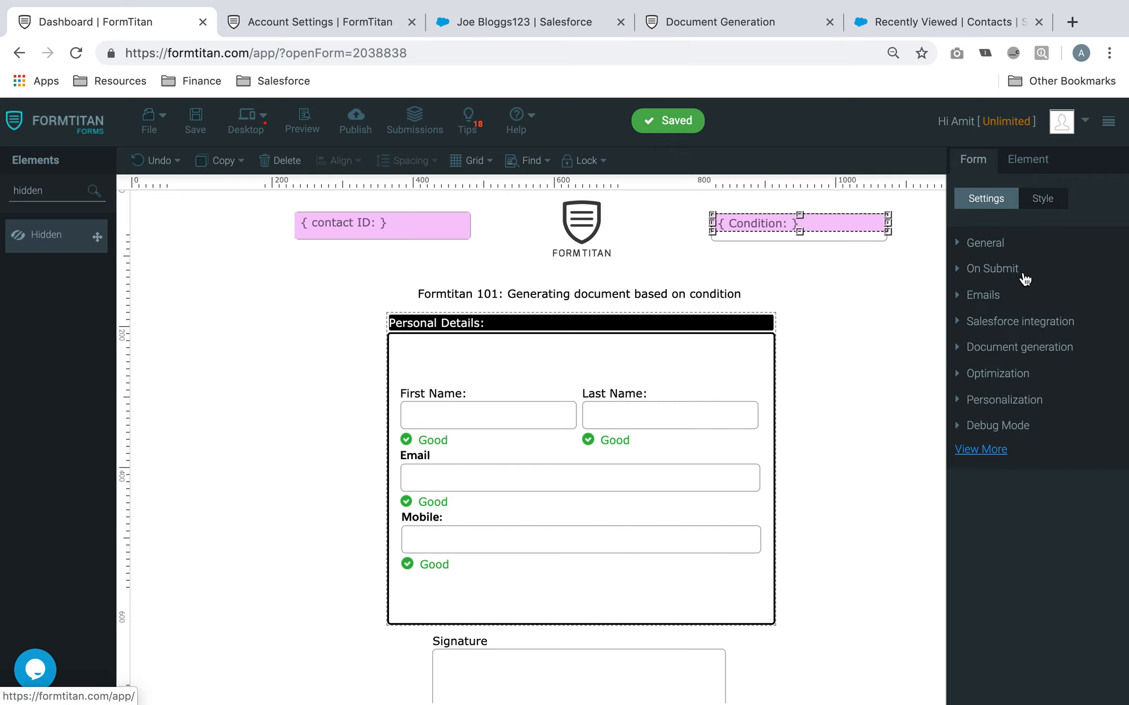
click(1029, 324)
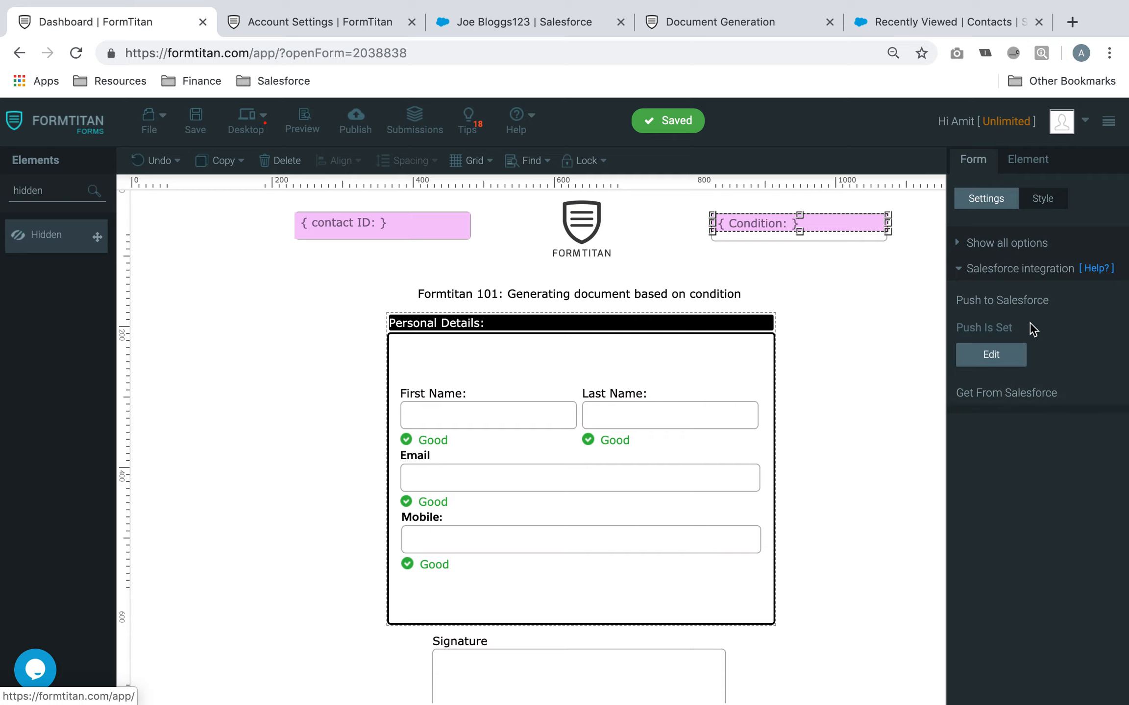
click(1034, 274)
click(1023, 346)
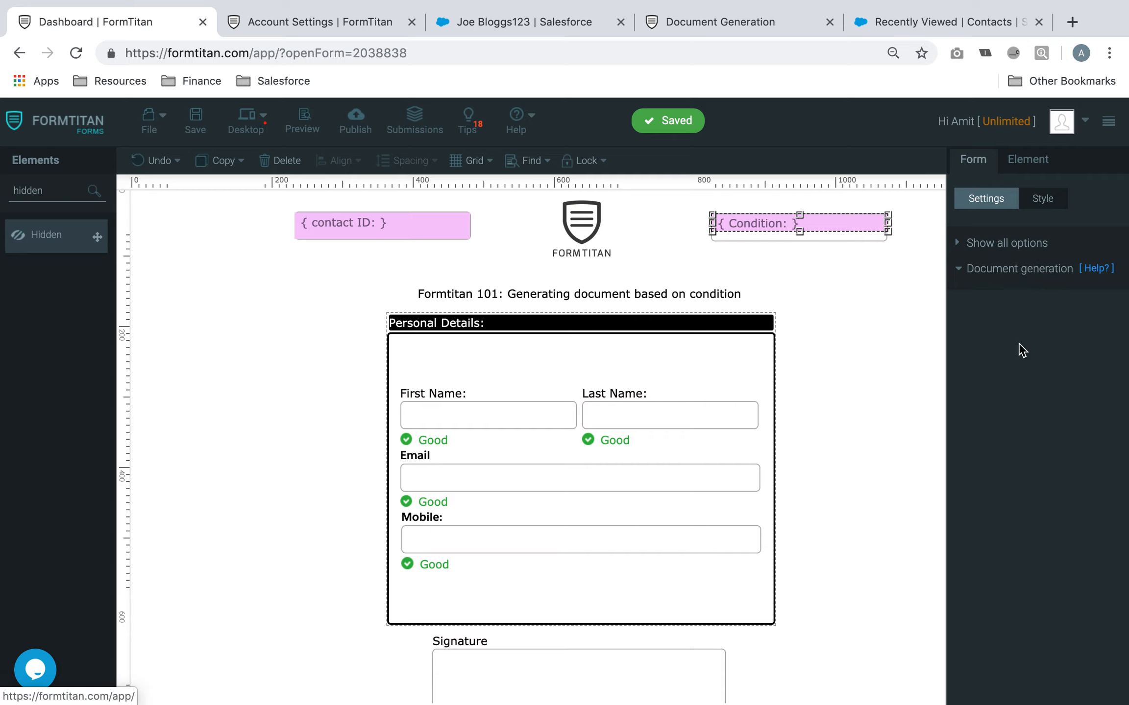
click(1066, 361)
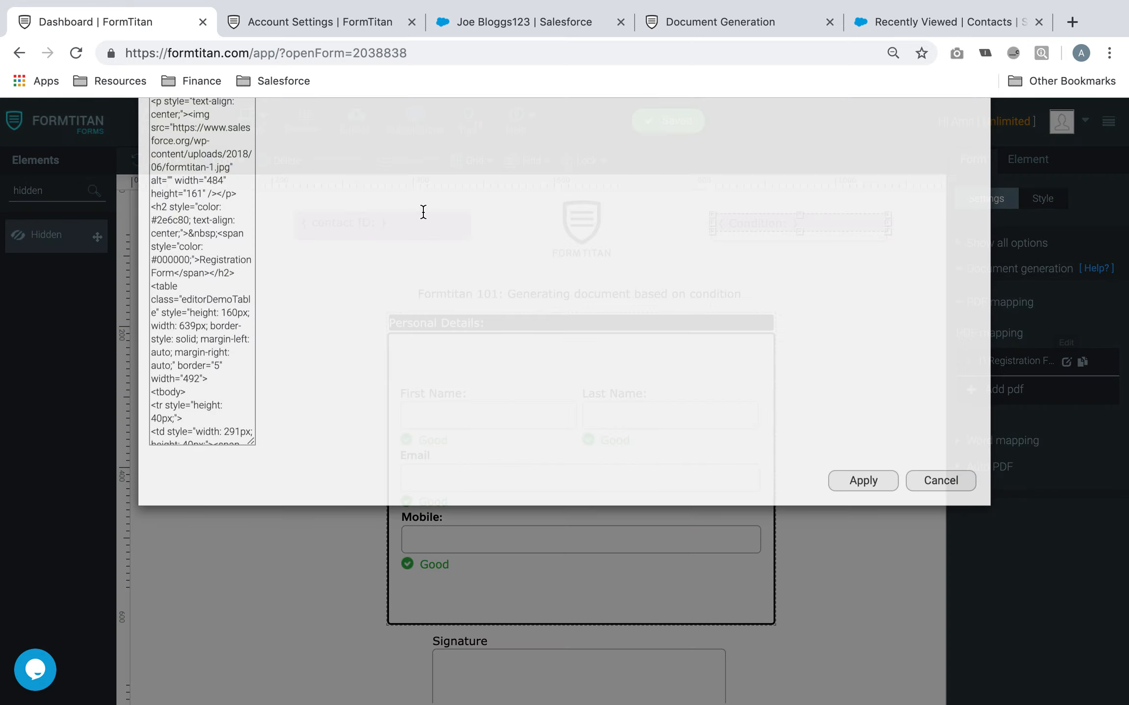
Review the PDF's generate condition on 'Email Is Recorded' and apply the settings
click(339, 166)
scroll(391, 391, down, 3)
click(373, 506)
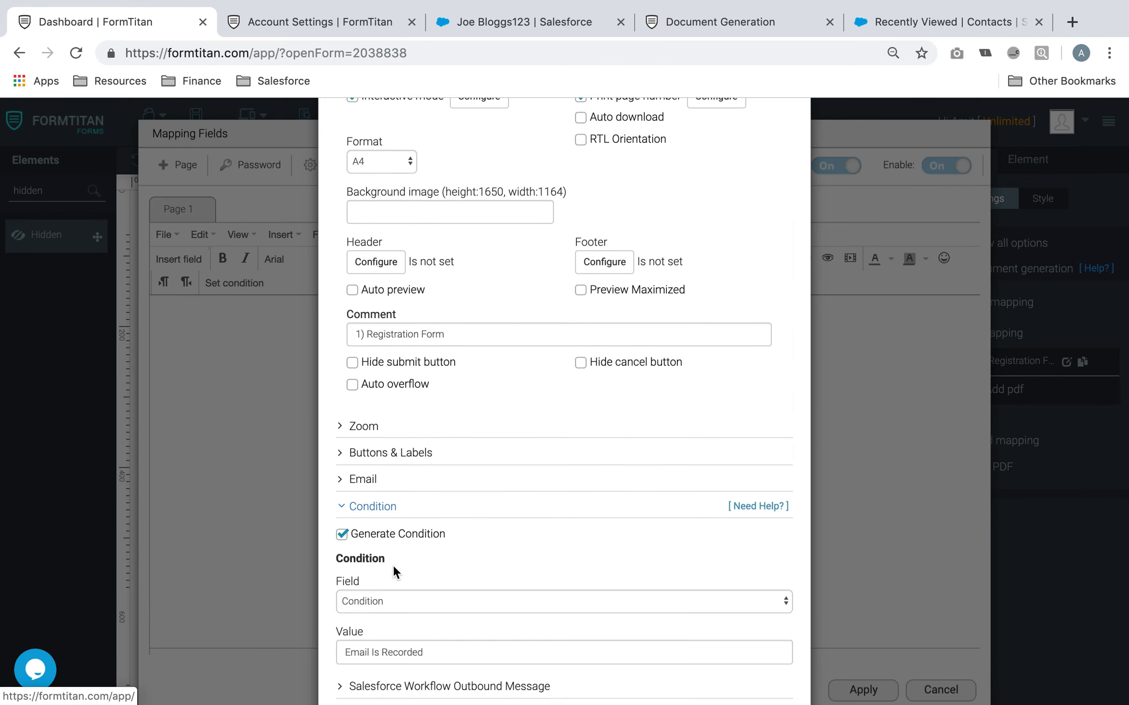
scroll(396, 553, down, 3)
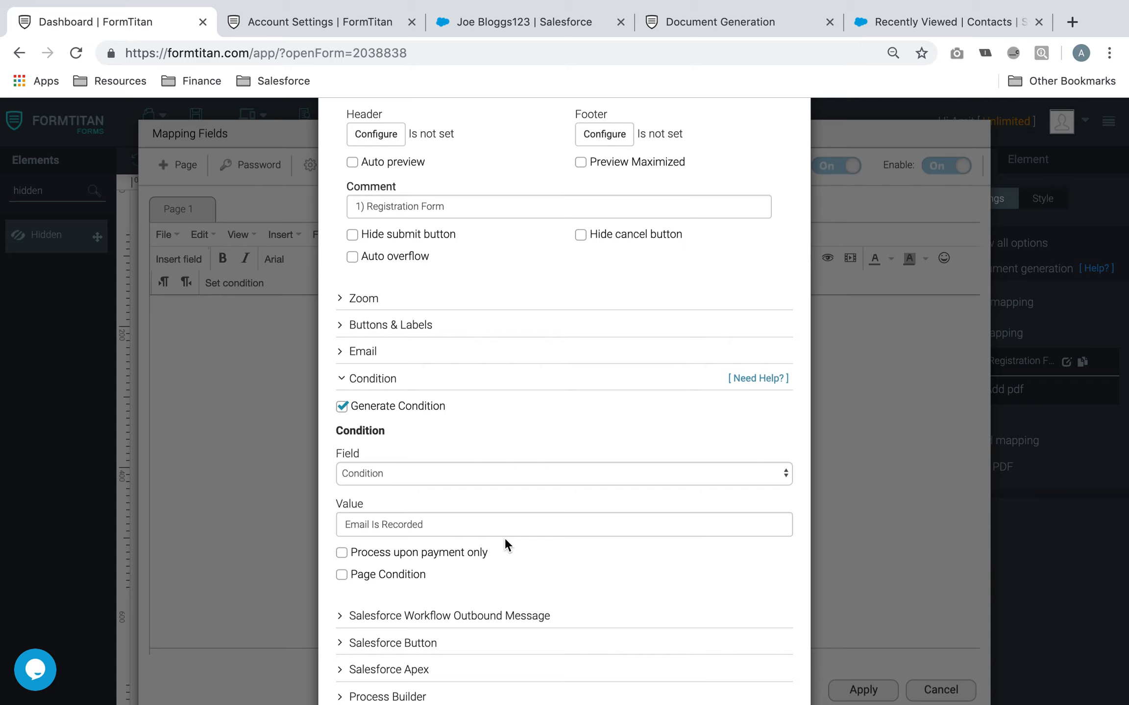
scroll(494, 520, down, 3)
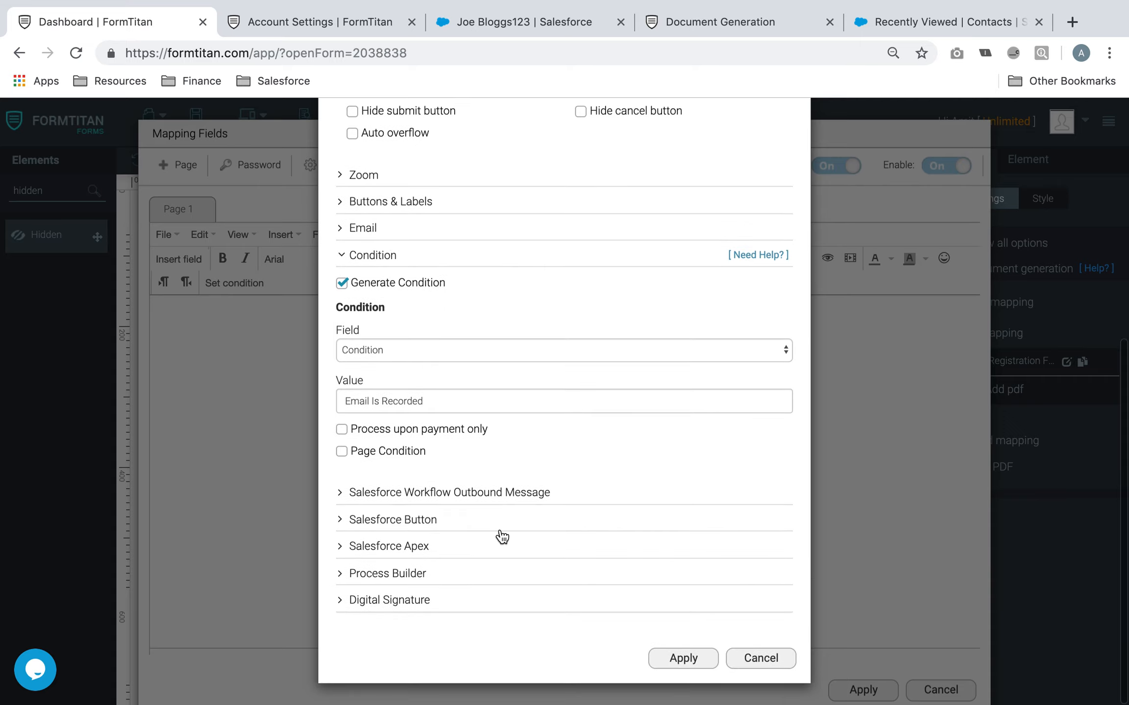
click(683, 658)
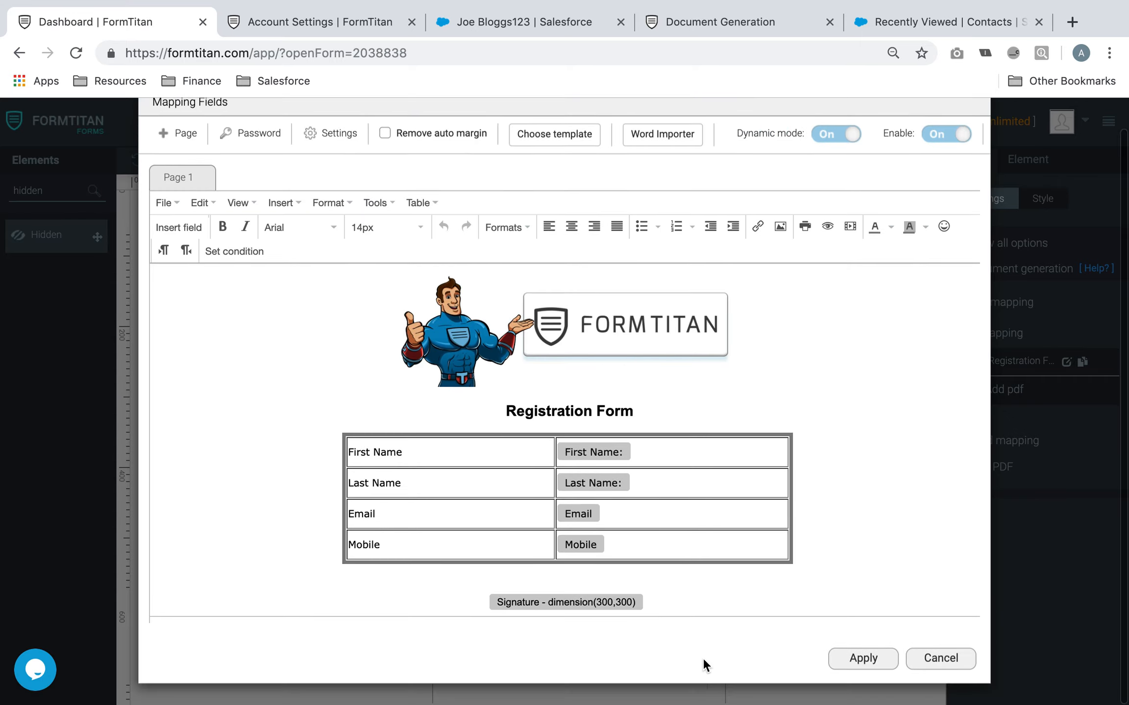